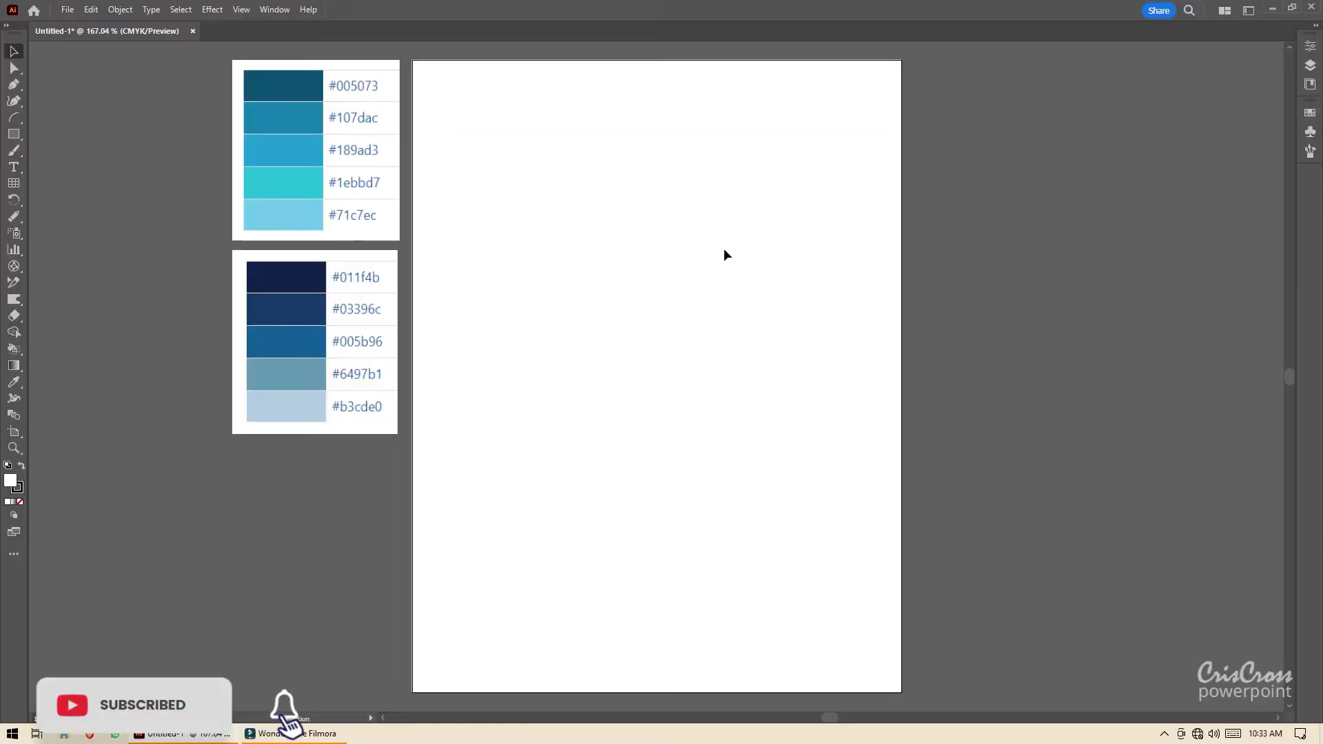
# - Draw a square on the artboard with the Rectangle tool and round its corners using the corner widget
pyautogui.click(13, 135)
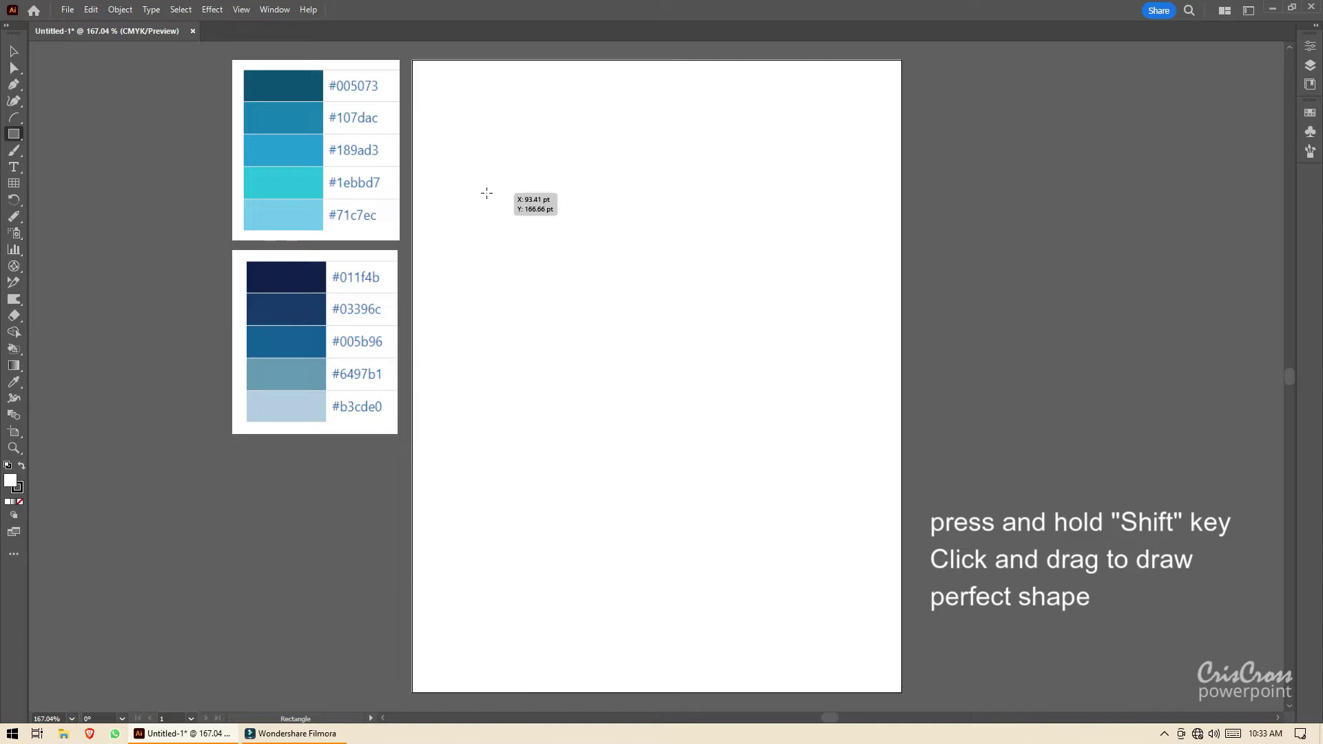
pyautogui.moveTo(487, 193); pyautogui.dragTo(653, 506)
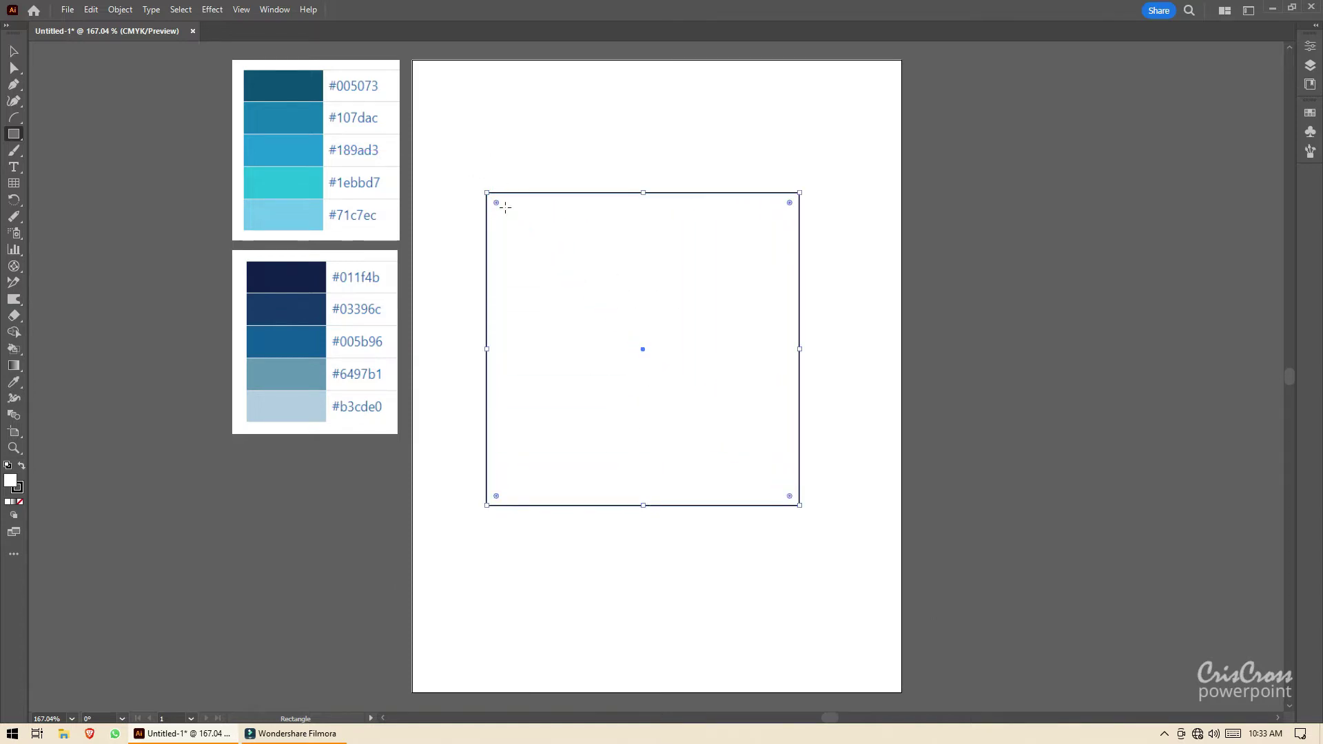
pyautogui.moveTo(495, 203); pyautogui.dragTo(503, 231)
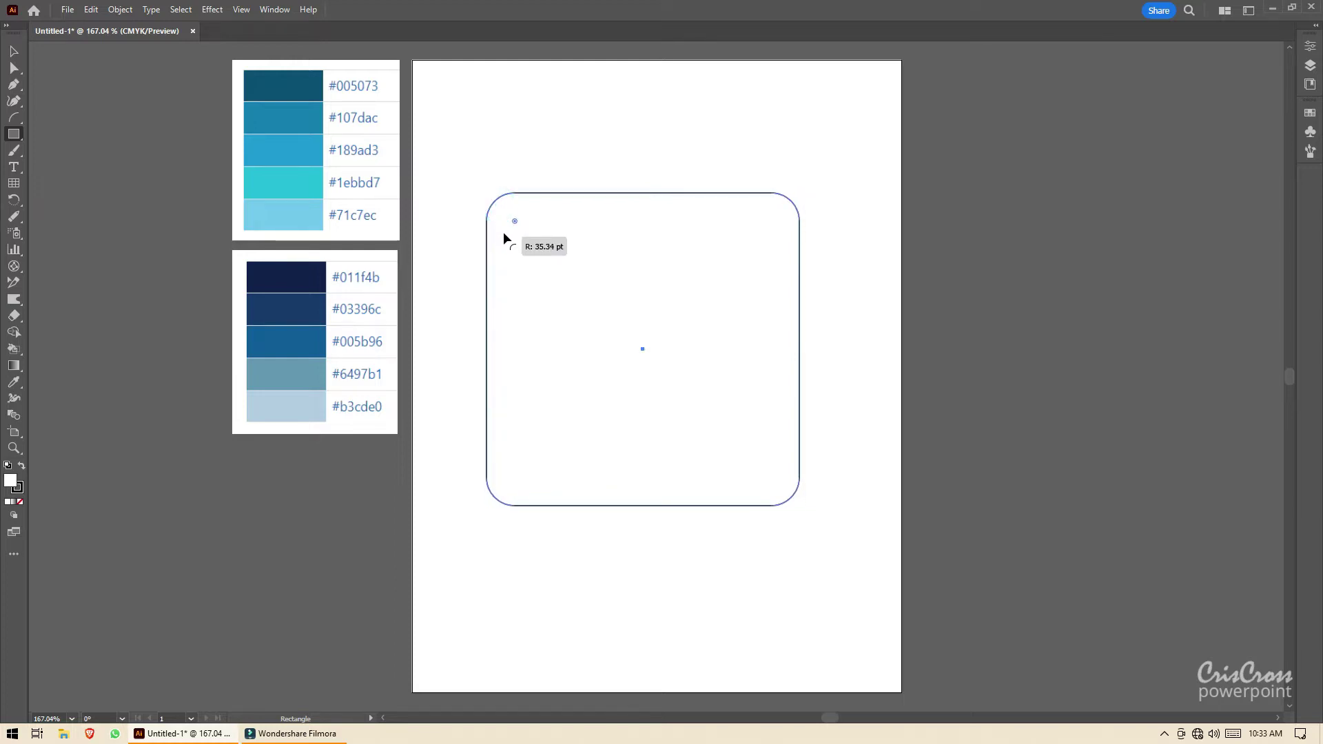
# - Duplicate the rounded square, drop the copy about 58 pt lower, and select both squares
pyautogui.click(14, 51)
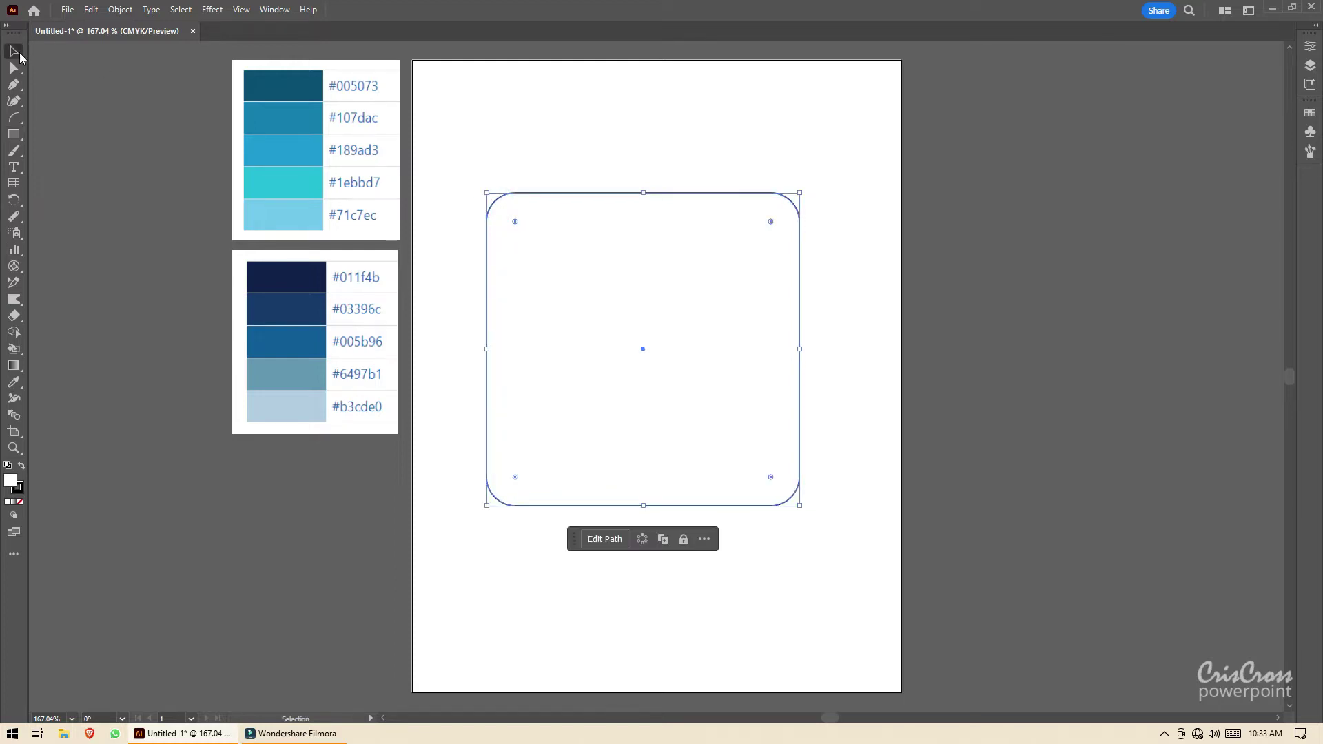
pyautogui.click(663, 538)
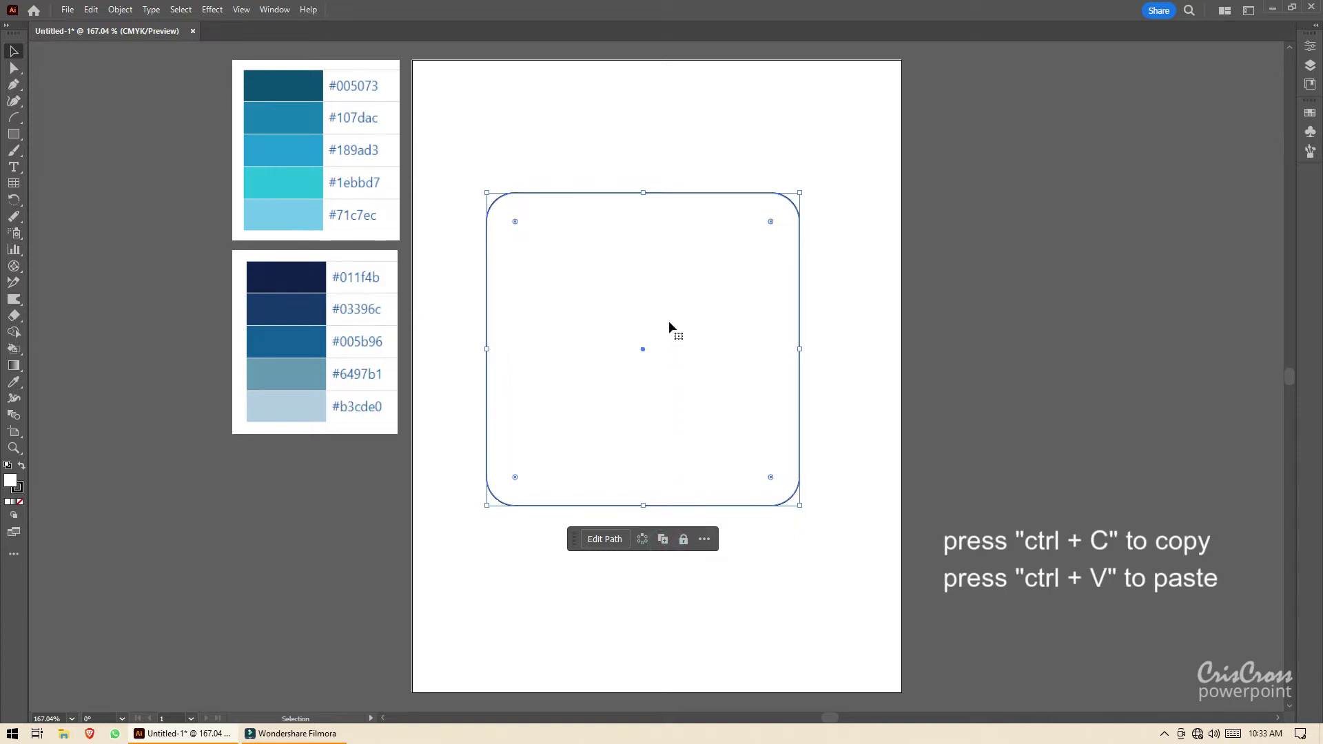
pyautogui.moveTo(668, 322); pyautogui.dragTo(668, 365)
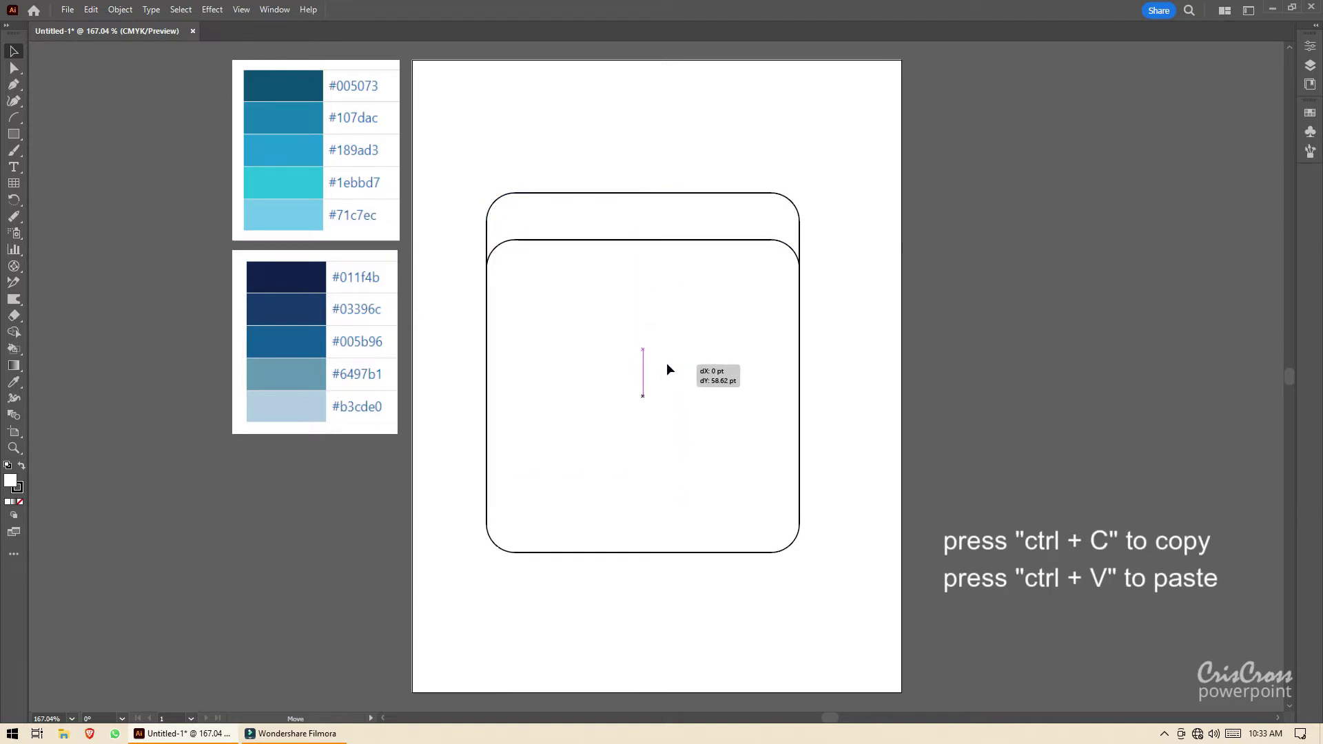
pyautogui.moveTo(667, 364); pyautogui.dragTo(667, 363)
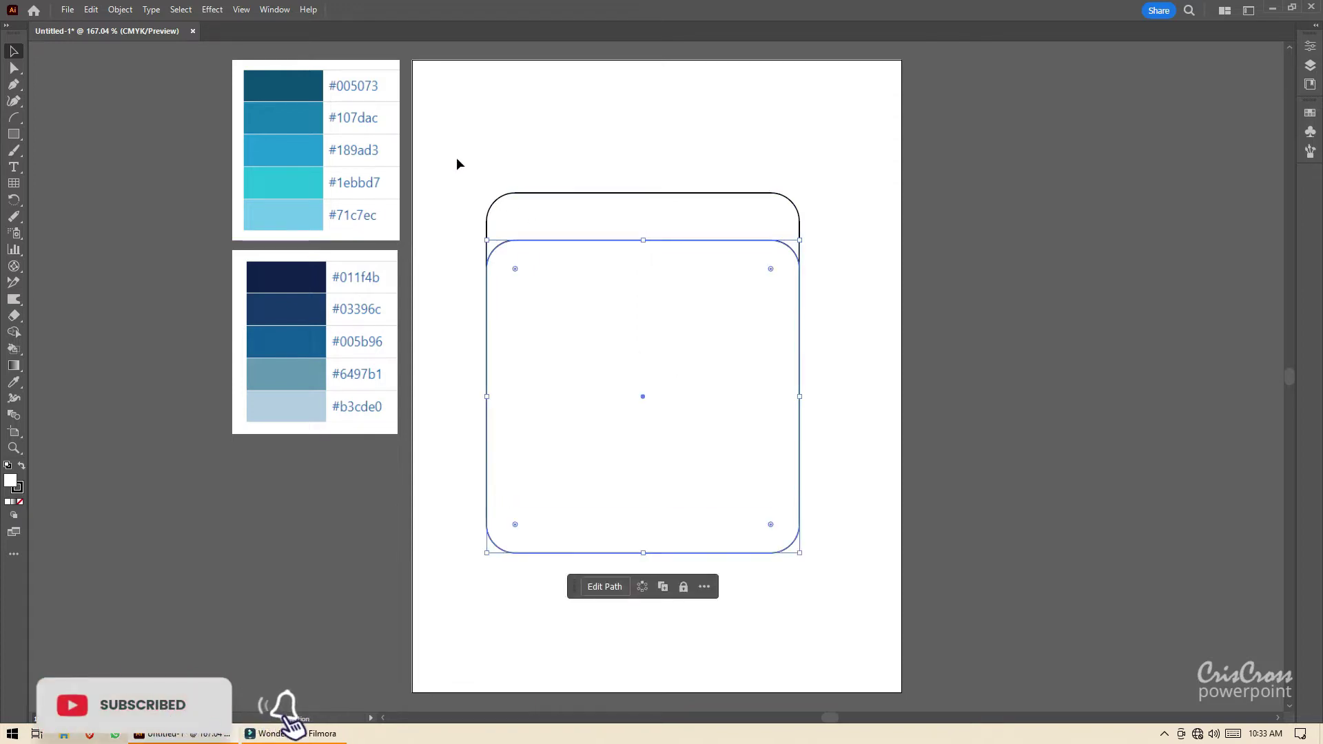
pyautogui.moveTo(457, 162); pyautogui.dragTo(743, 517)
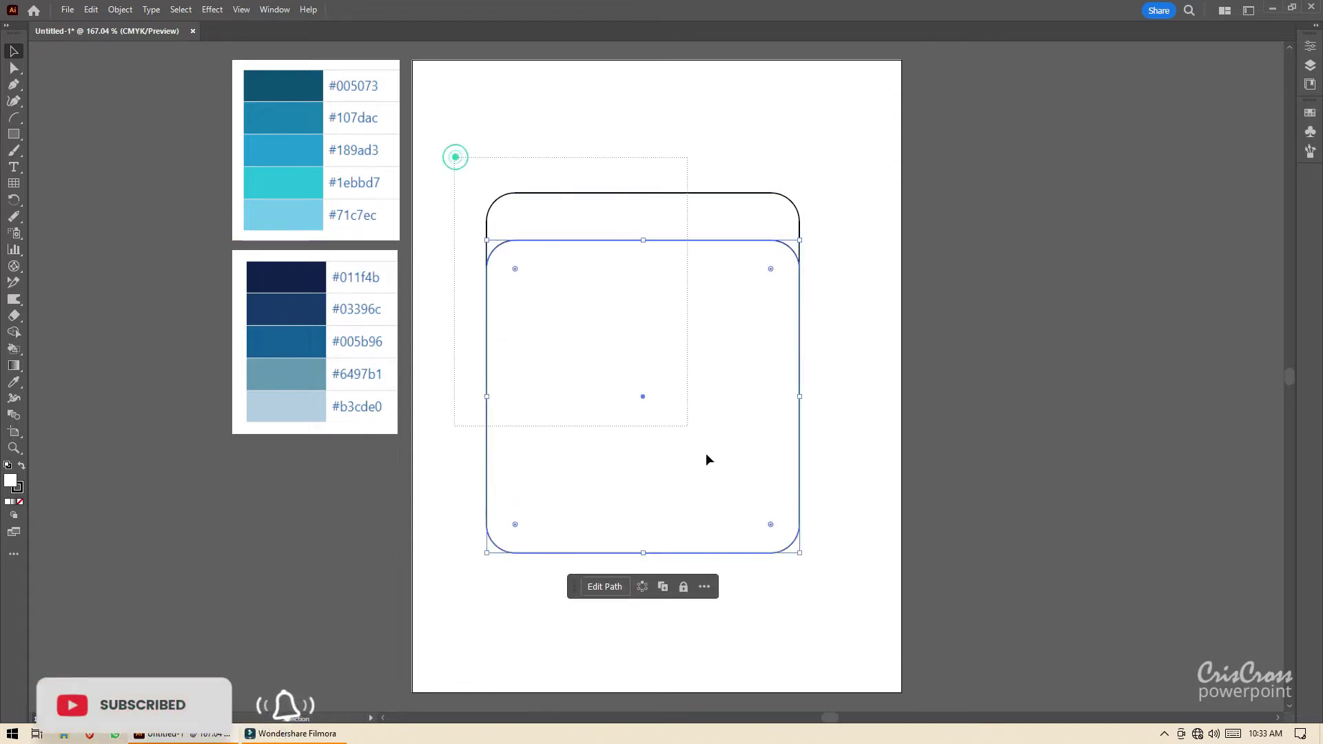
# - Merge the lower overlap regions with Shape Builder, delete that piece, and select the remaining top strip
pyautogui.click(14, 332)
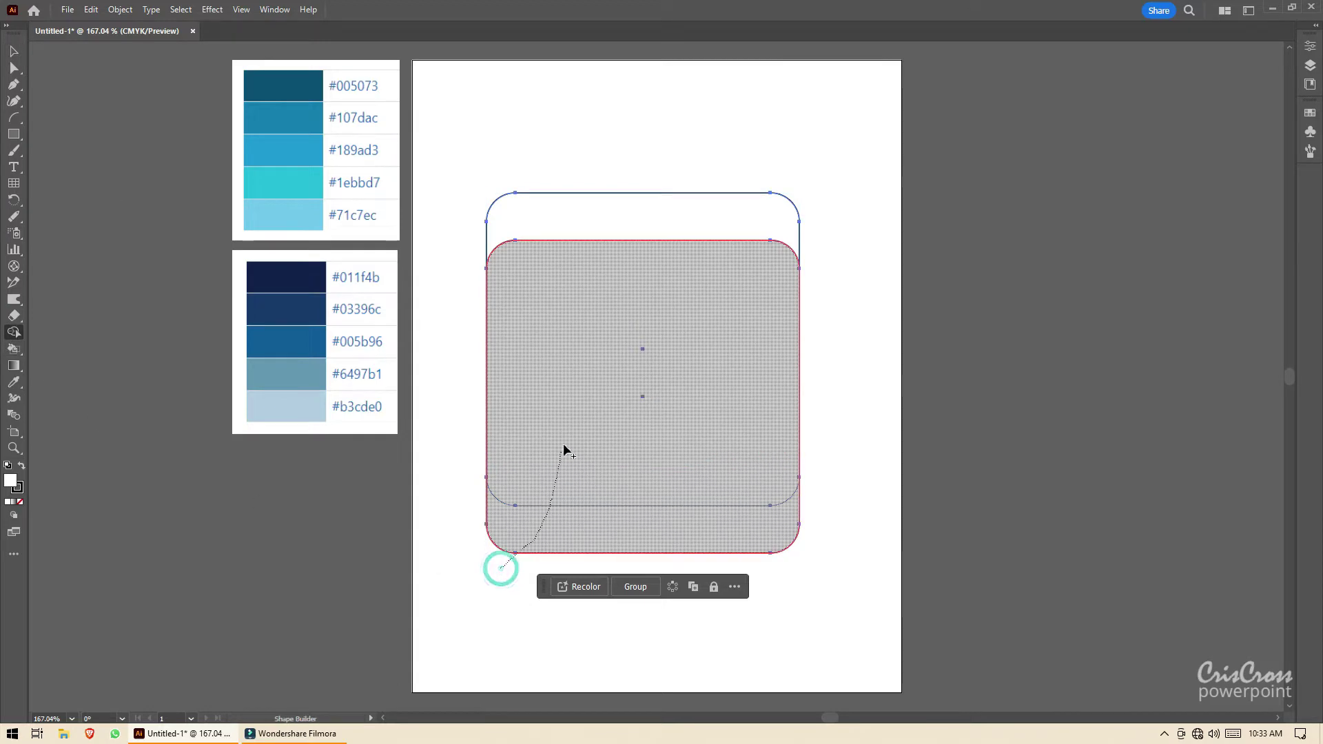
pyautogui.moveTo(526, 553); pyautogui.dragTo(565, 448)
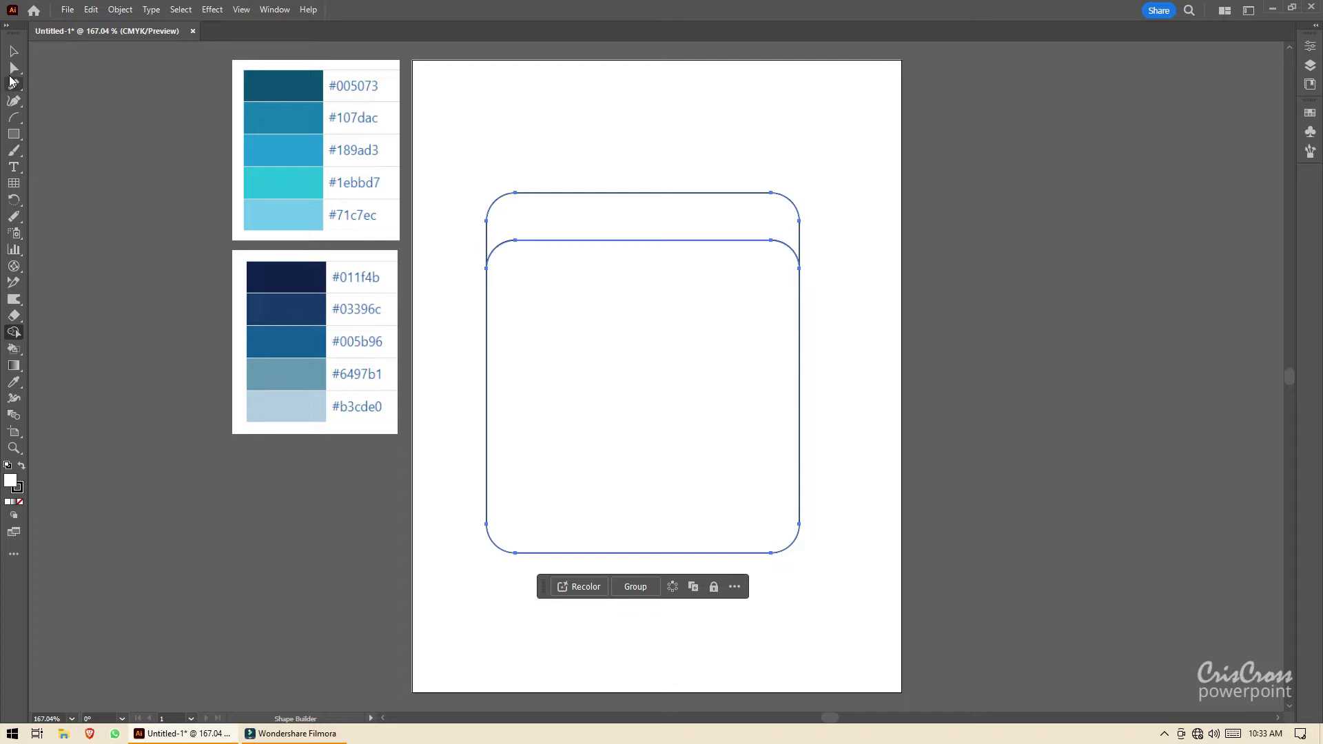
pyautogui.press('a')
pyautogui.click(466, 157)
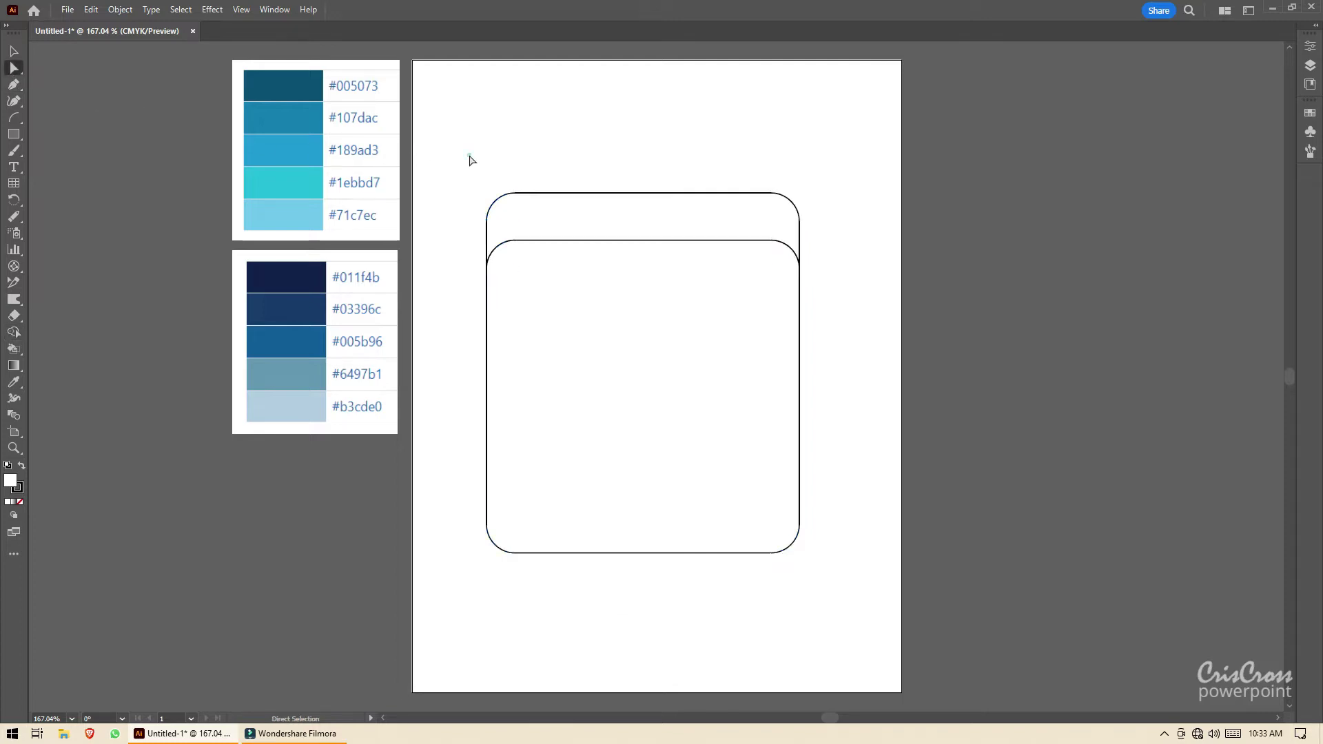
pyautogui.moveTo(607, 298); pyautogui.dragTo(820, 376)
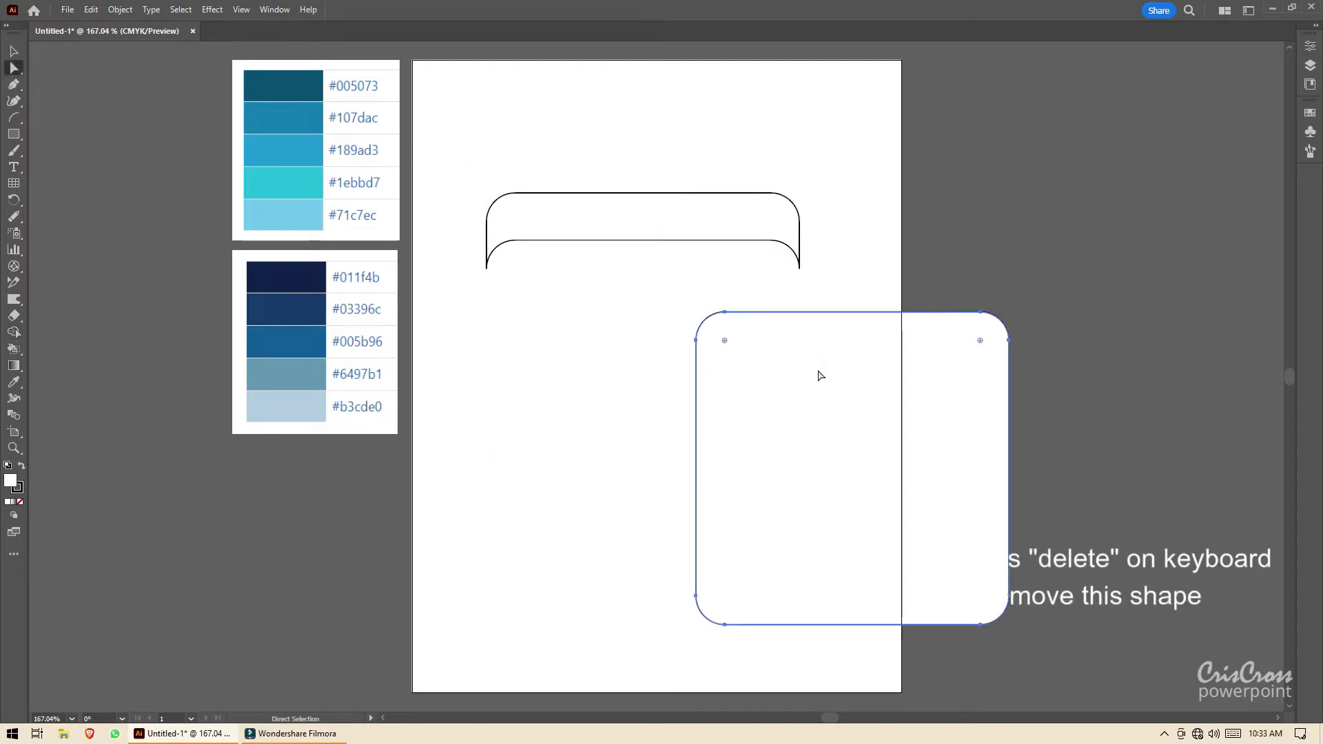
pyautogui.press('Delete')
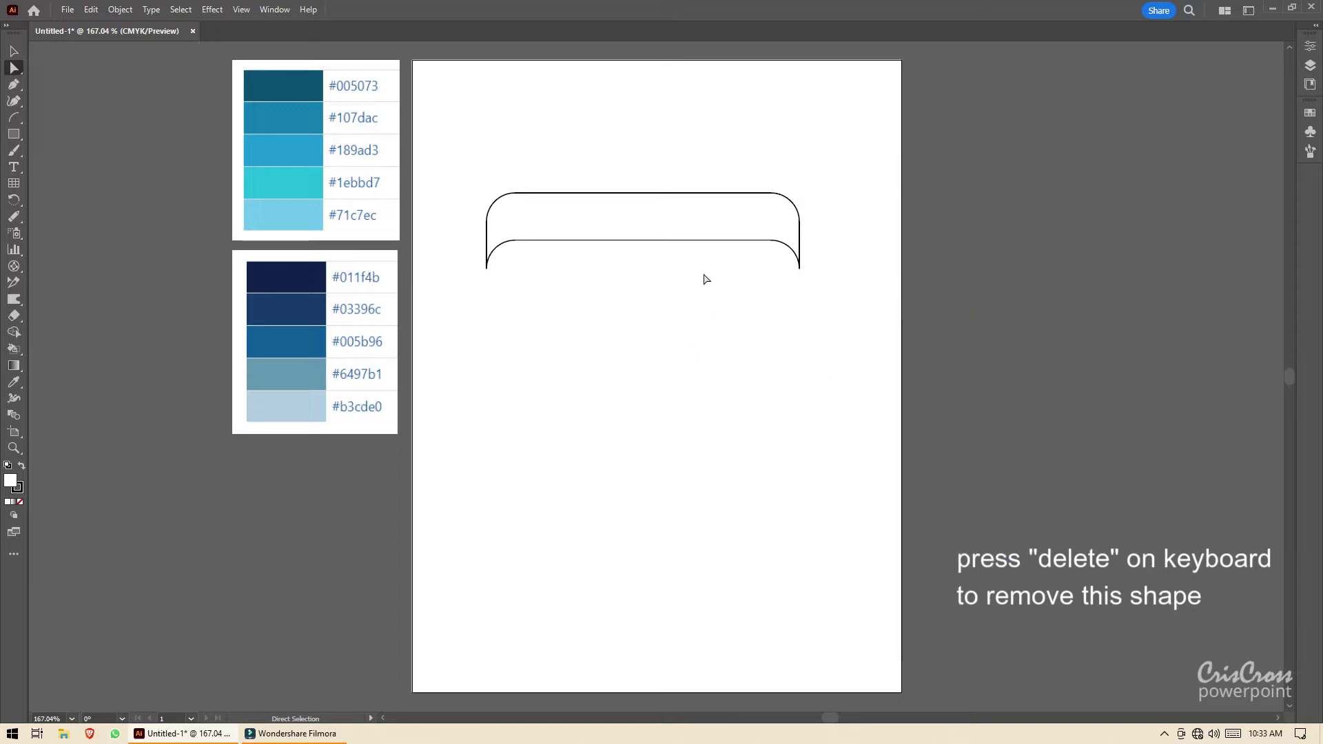
pyautogui.click(668, 217)
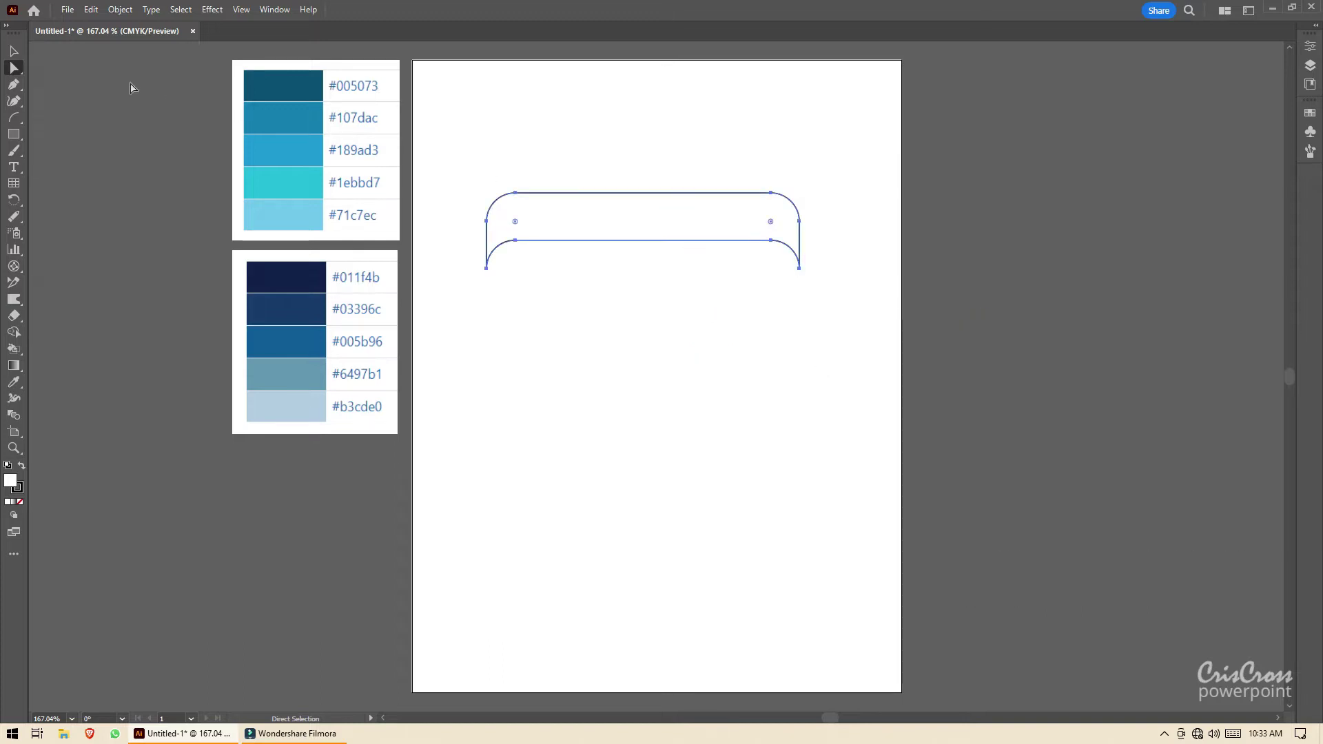
# - Paste a copy of the curved strip and move it below the original
pyautogui.click(13, 51)
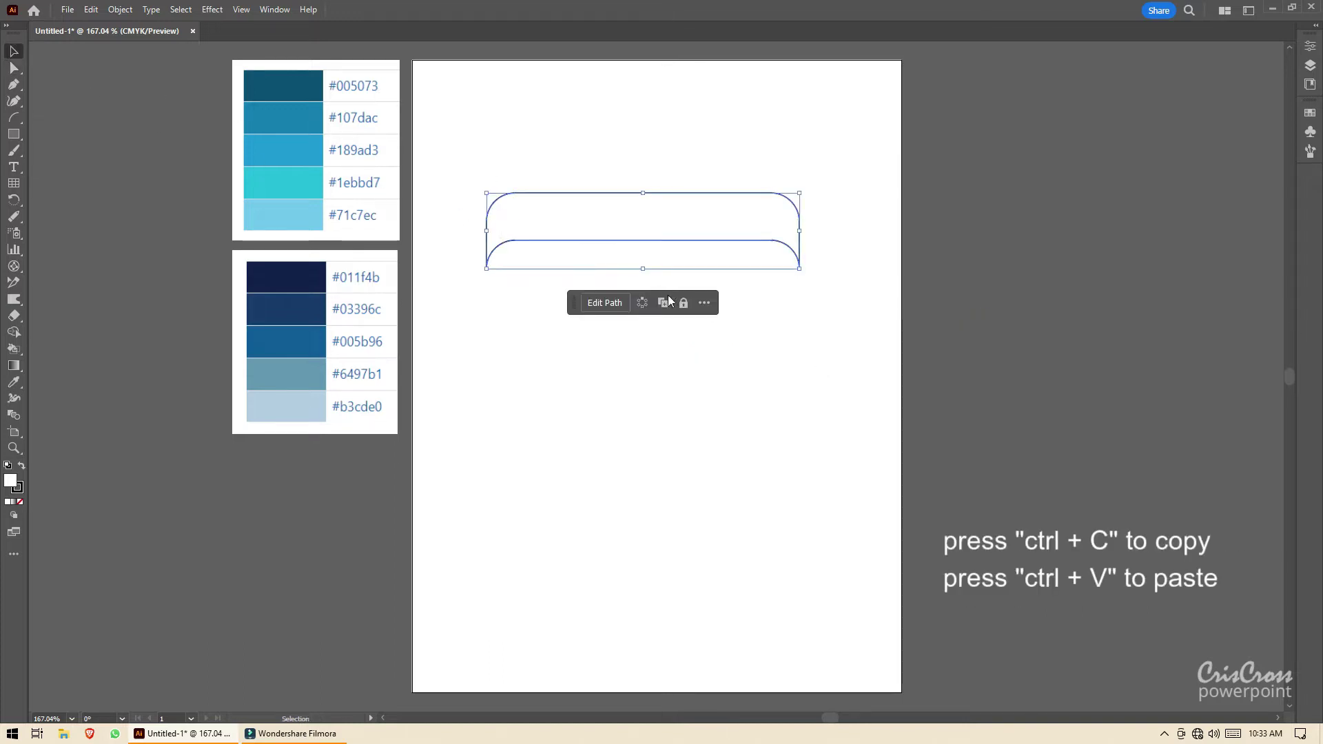
pyautogui.click(663, 302)
pyautogui.moveTo(672, 220); pyautogui.dragTo(668, 307)
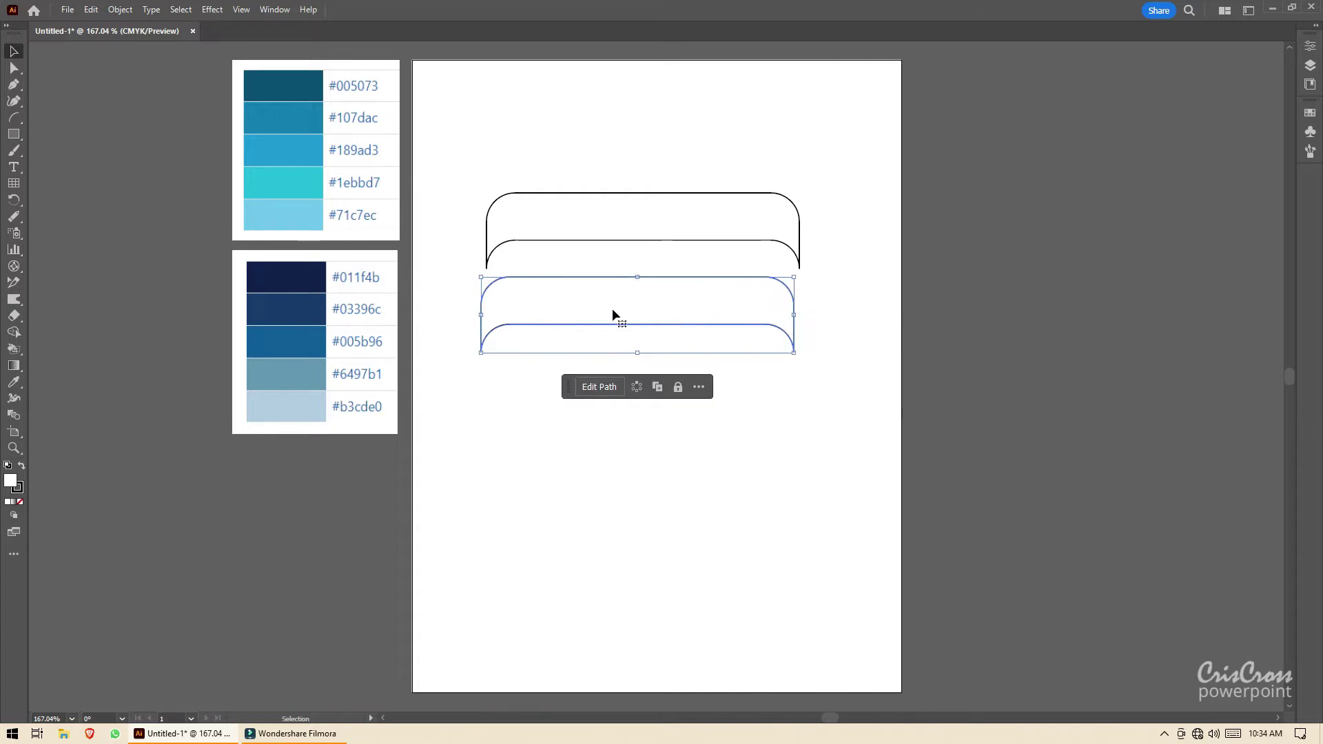
# - Rotate the strip copy 90°, place it at the top strip's left end, and select both strips
pyautogui.click(1310, 47)
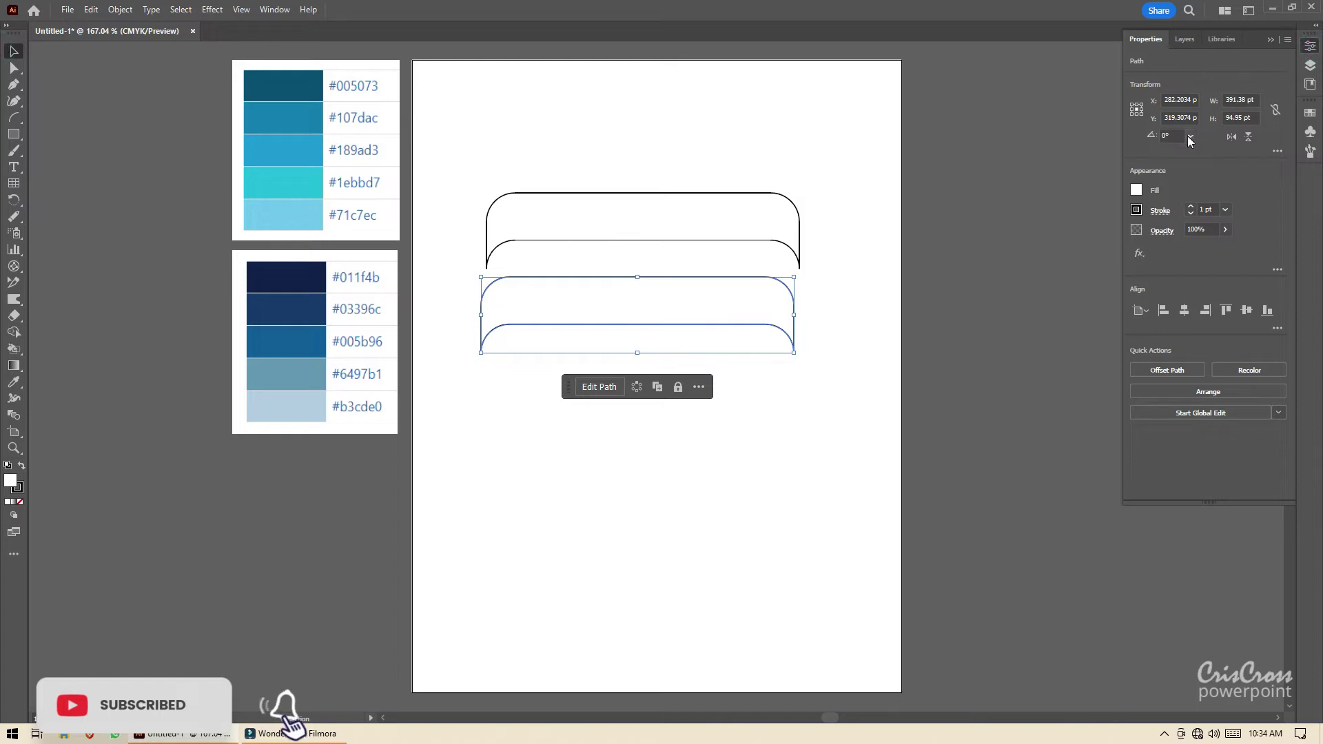
pyautogui.click(1166, 136)
pyautogui.write('90')
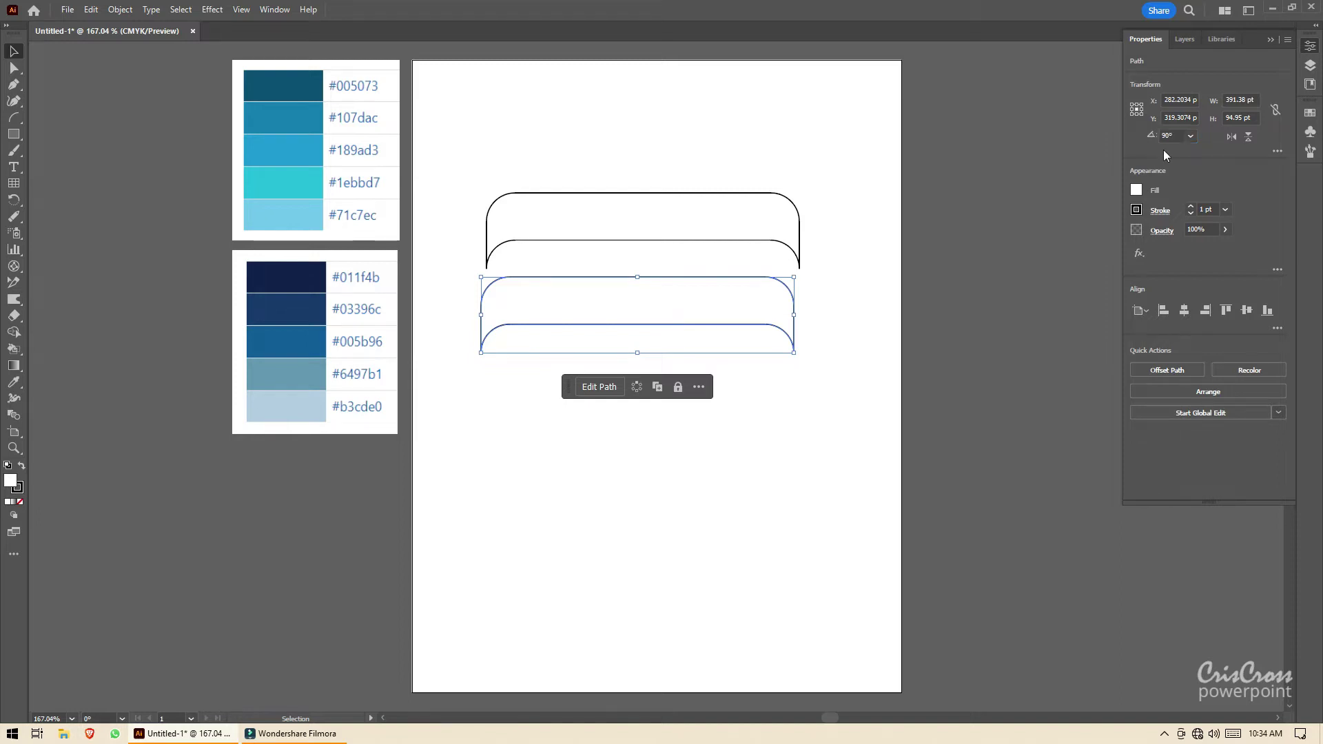
pyautogui.press('Return')
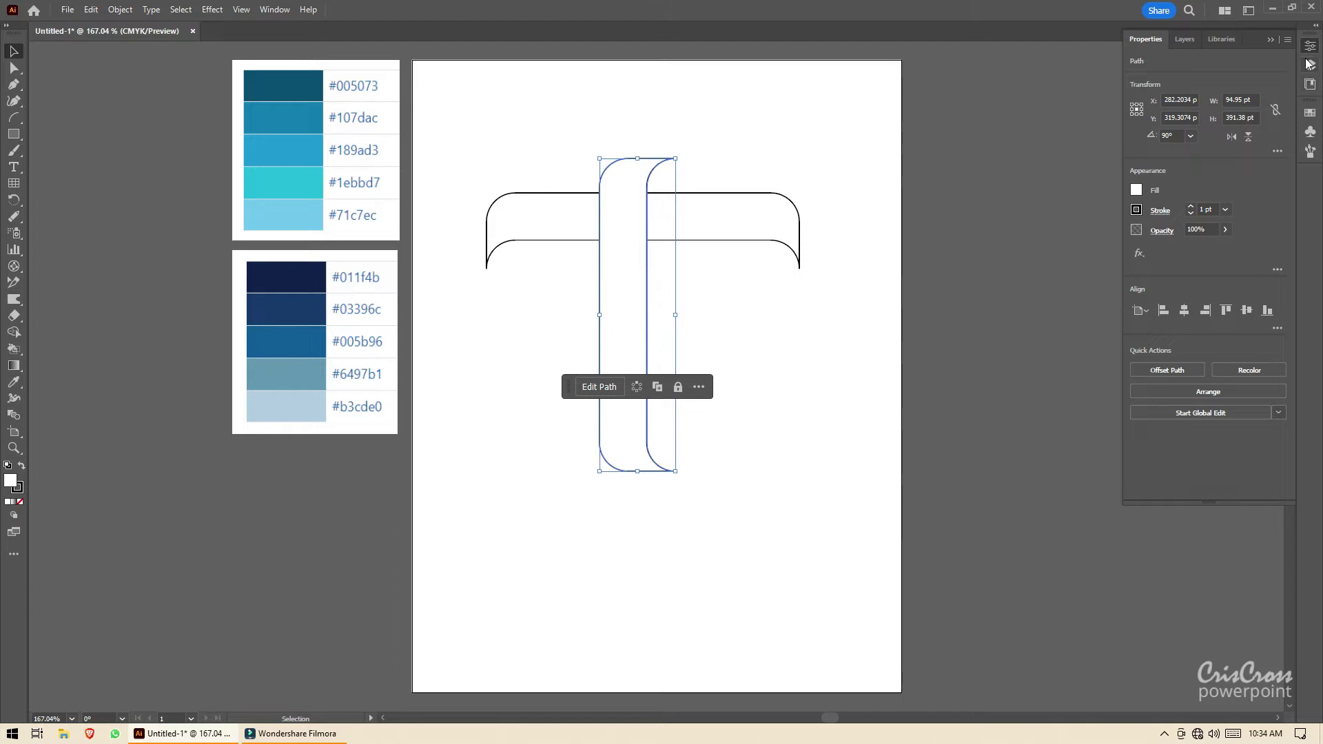
pyautogui.click(1308, 51)
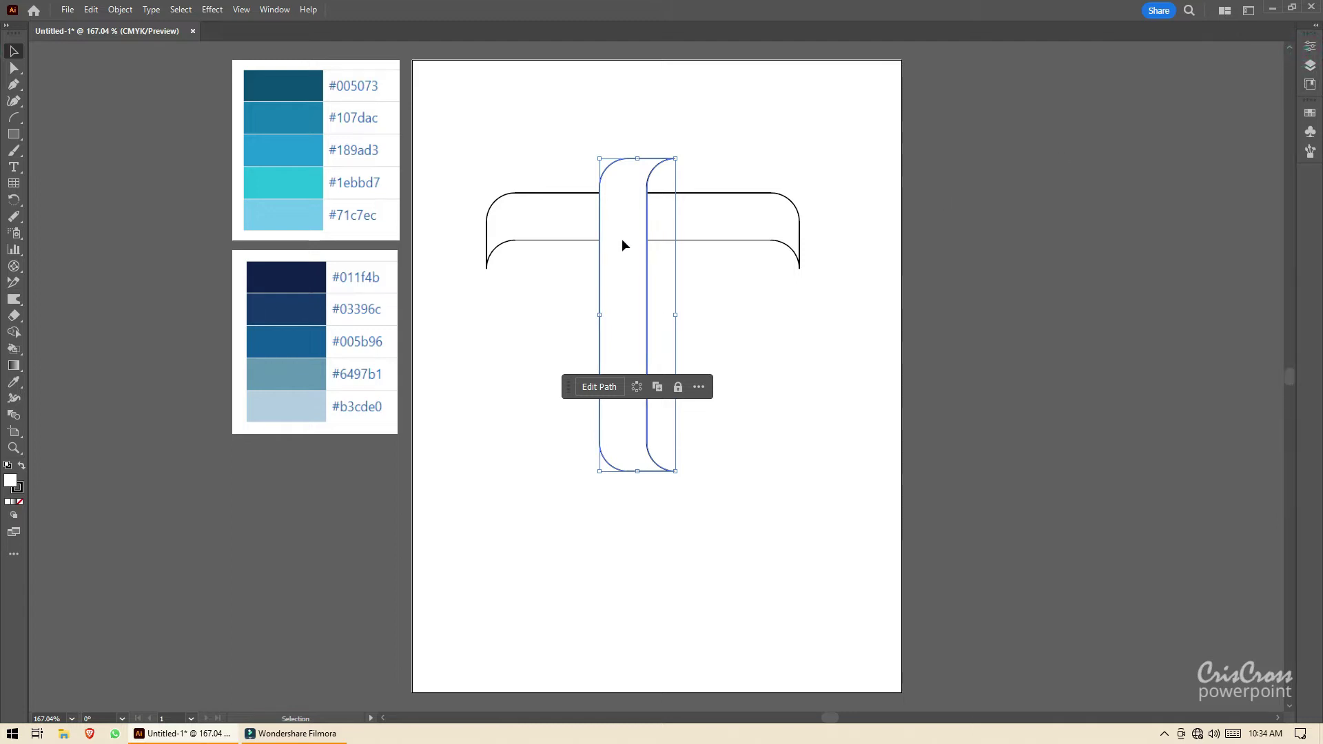
pyautogui.moveTo(622, 238)
pyautogui.mouseDown()
pyautogui.moveTo(562, 285)
pyautogui.moveTo(511, 281)
pyautogui.mouseUp()
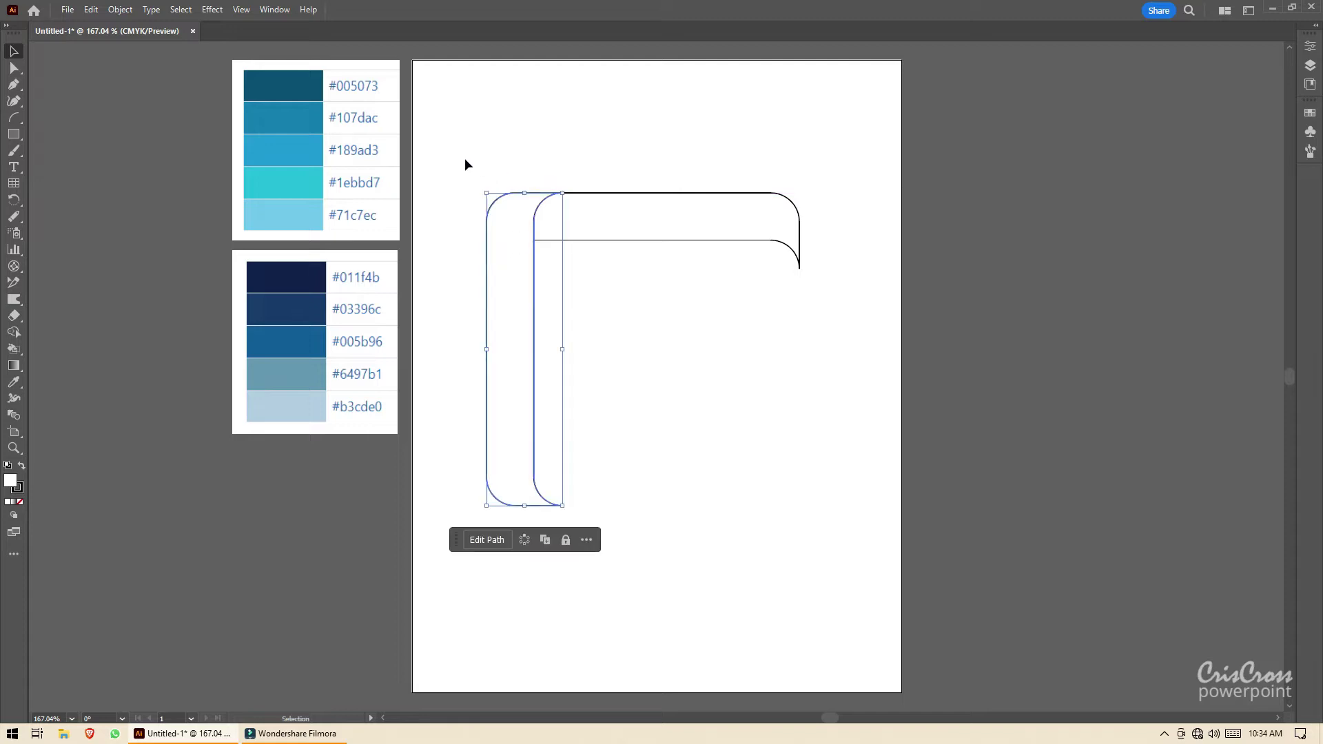
pyautogui.moveTo(445, 155); pyautogui.dragTo(642, 303)
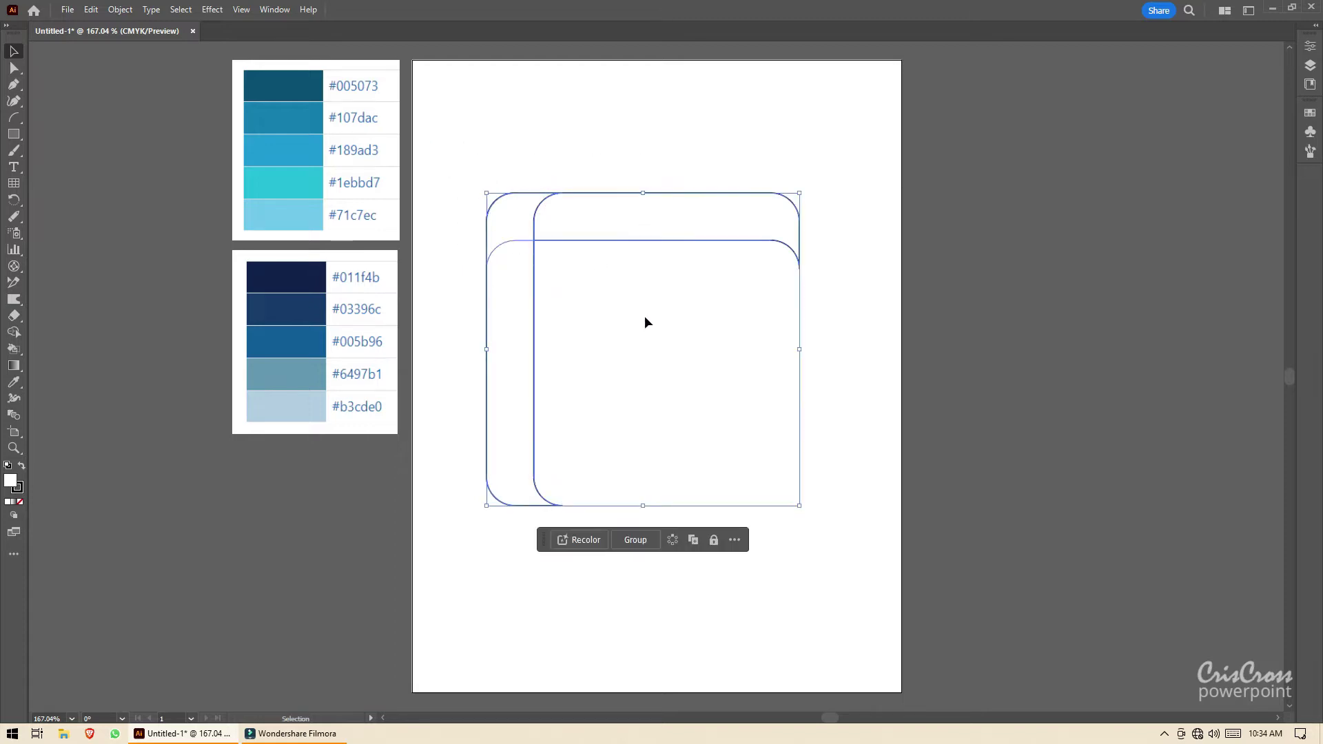
# - Duplicate the L-shaped strip pair and rotate the copy by -90°
pyautogui.click(694, 540)
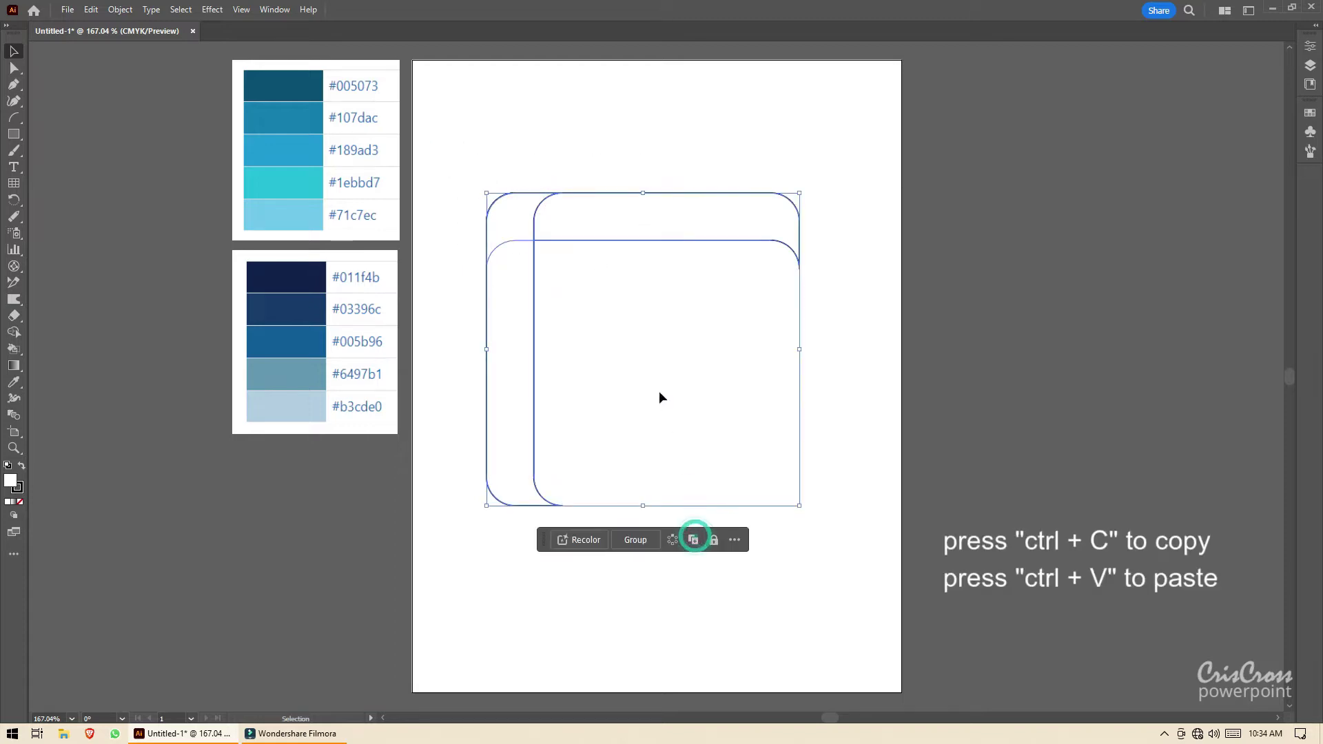
pyautogui.moveTo(516, 226); pyautogui.dragTo(614, 291)
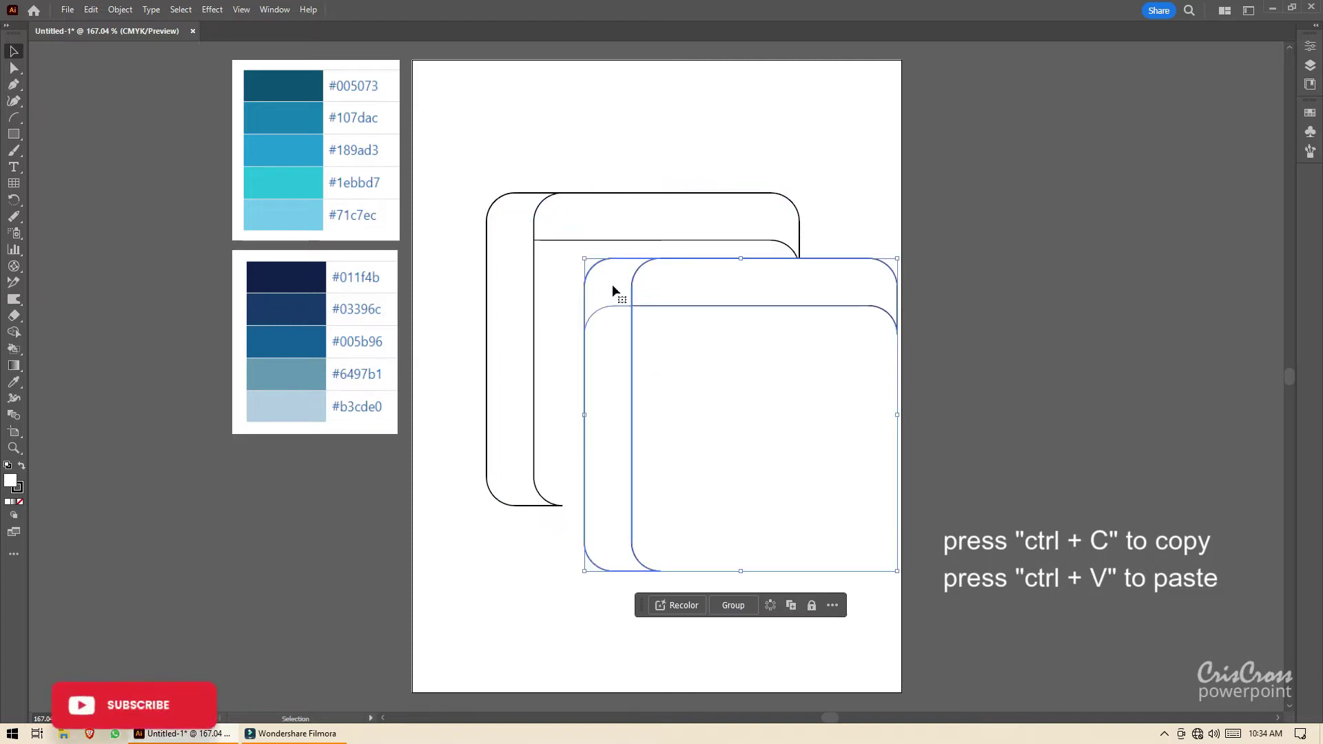
pyautogui.click(1310, 46)
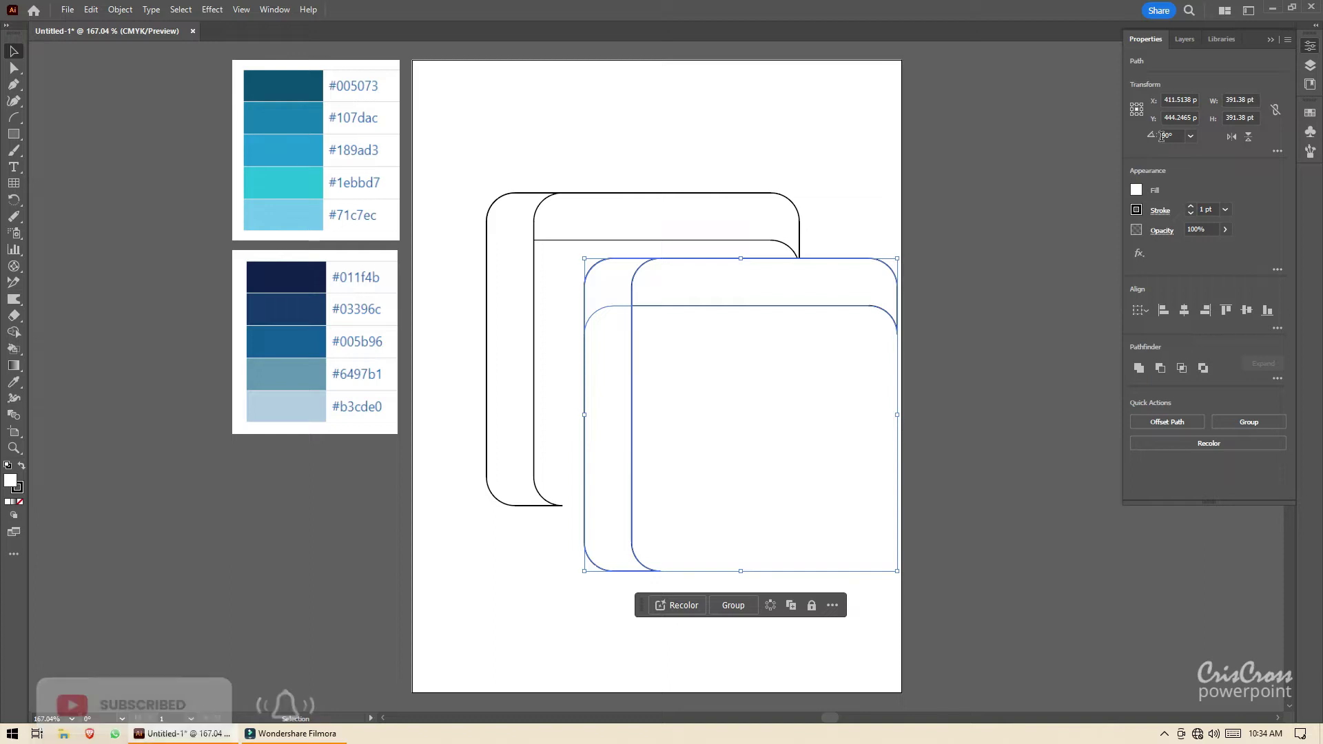
pyautogui.click(1165, 136)
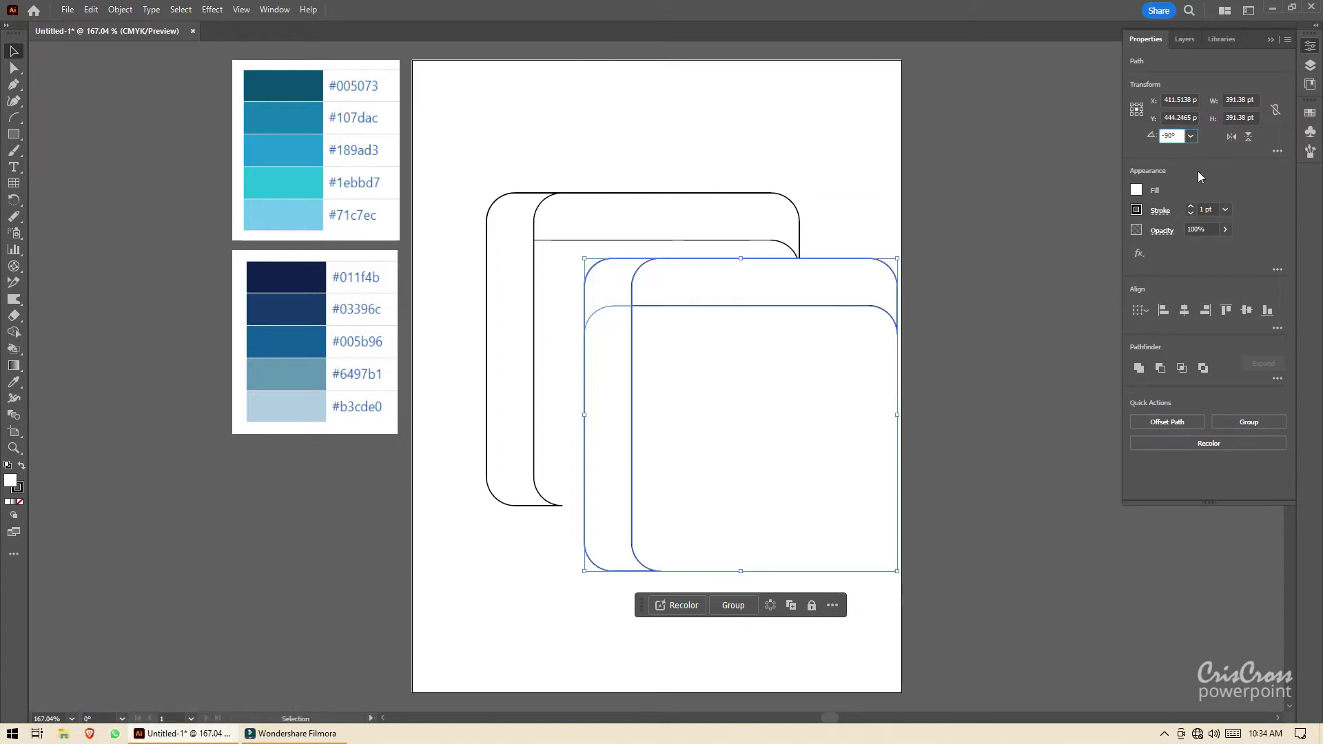
pyautogui.press('Return')
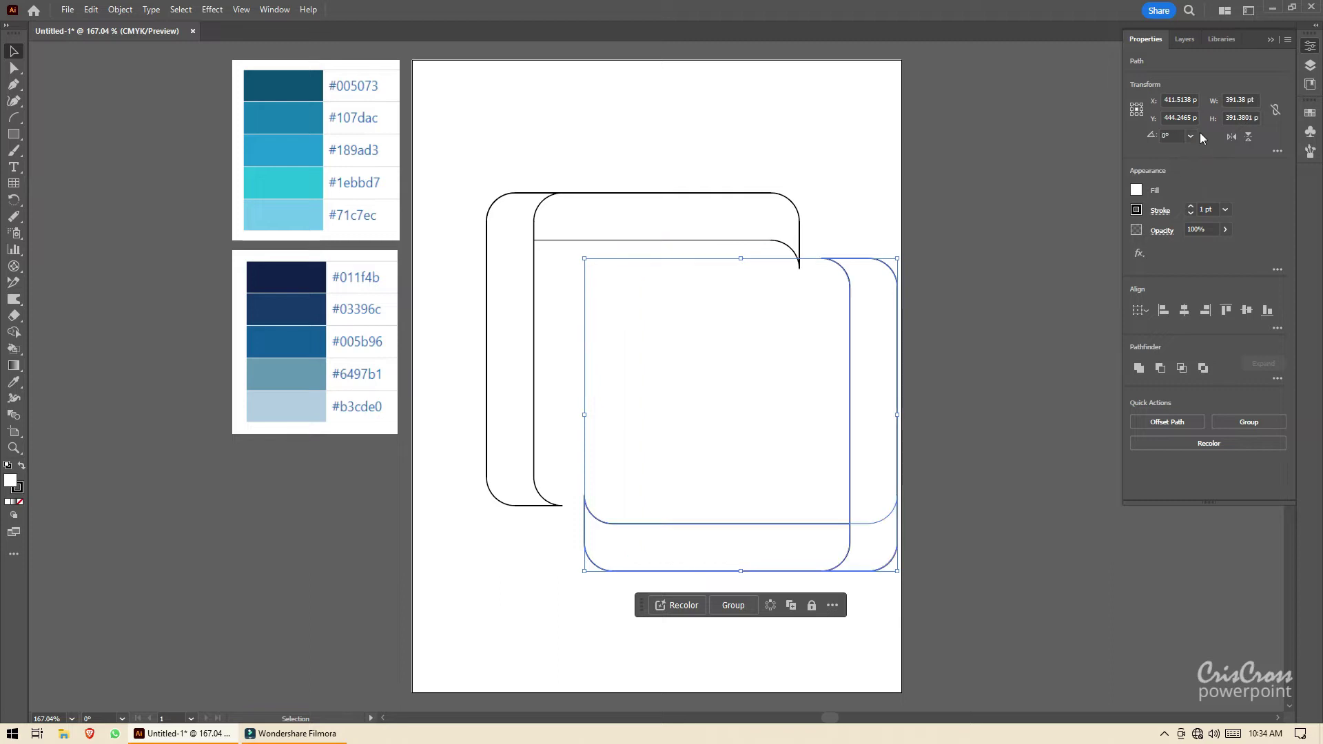
pyautogui.click(1309, 50)
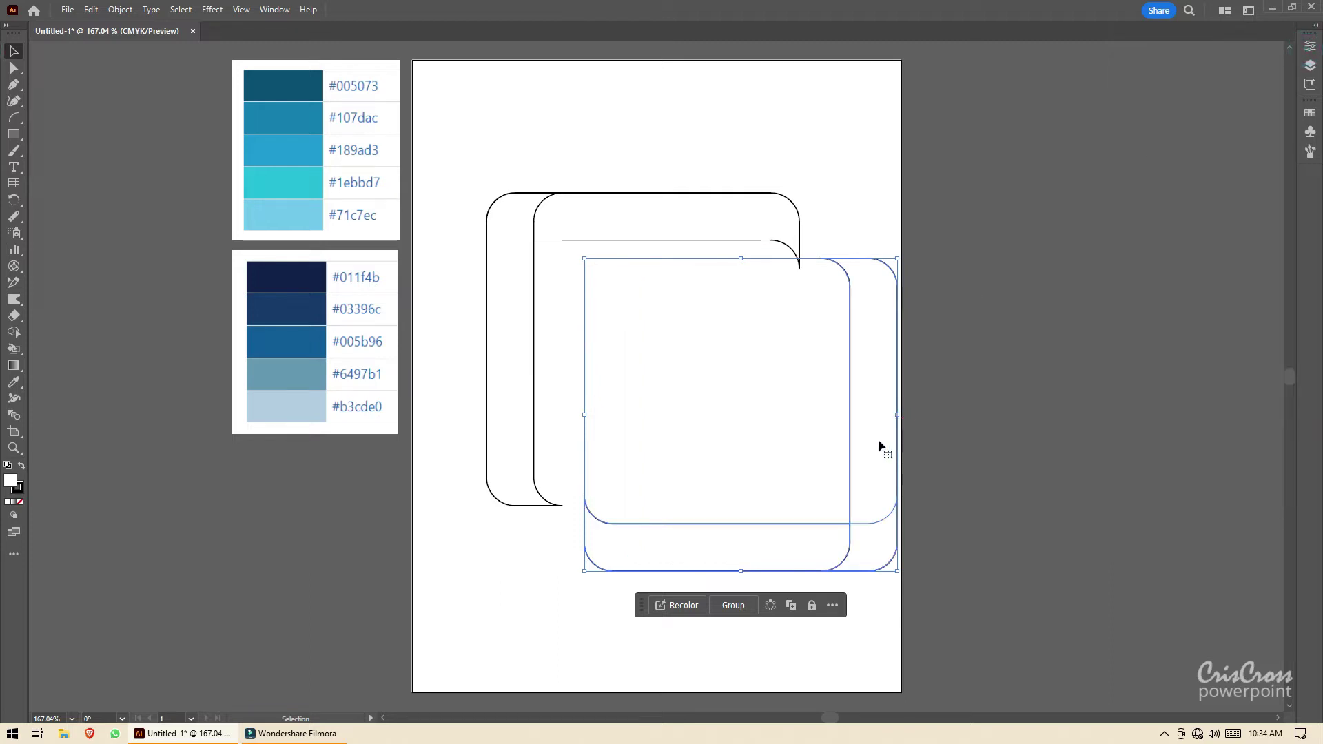
# - Align the rotated pair to close the square frame and select all the rectangles
pyautogui.moveTo(878, 439)
pyautogui.mouseDown()
pyautogui.moveTo(829, 392)
pyautogui.moveTo(783, 380)
pyautogui.mouseUp()
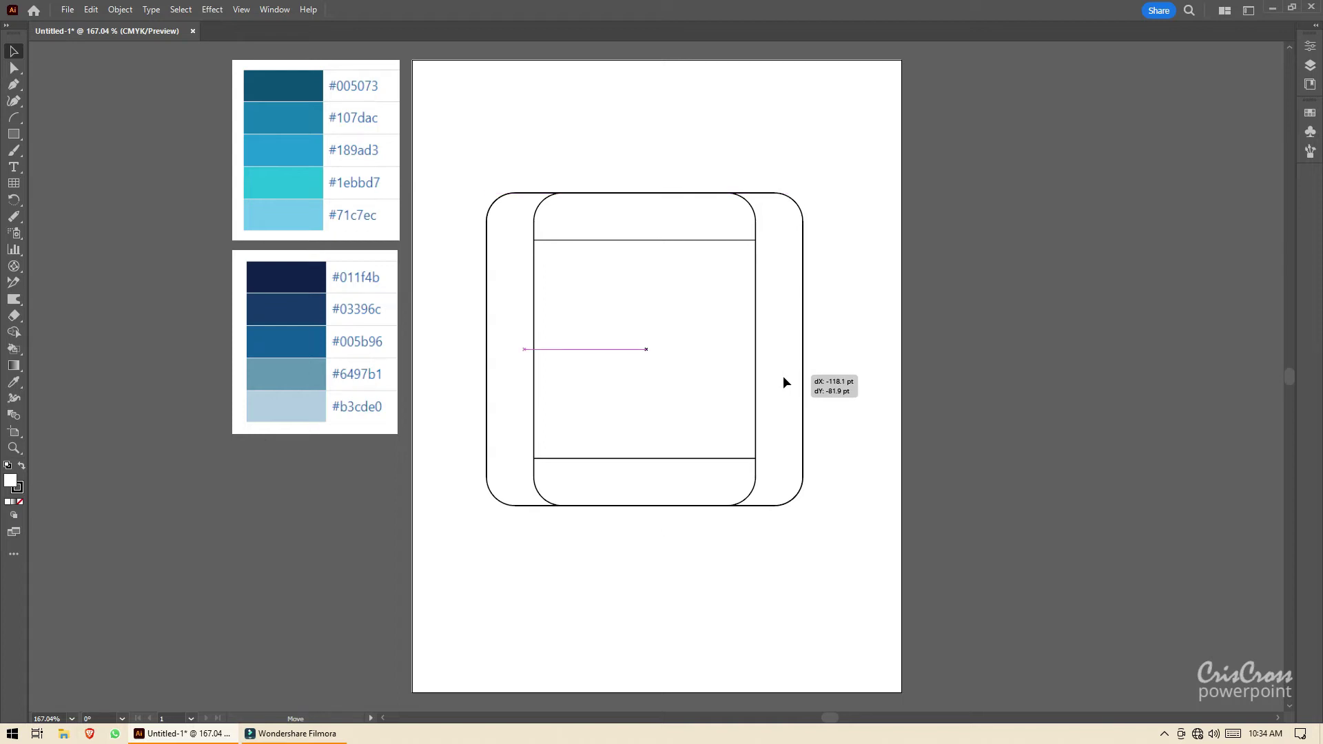
pyautogui.moveTo(784, 377); pyautogui.dragTo(780, 377)
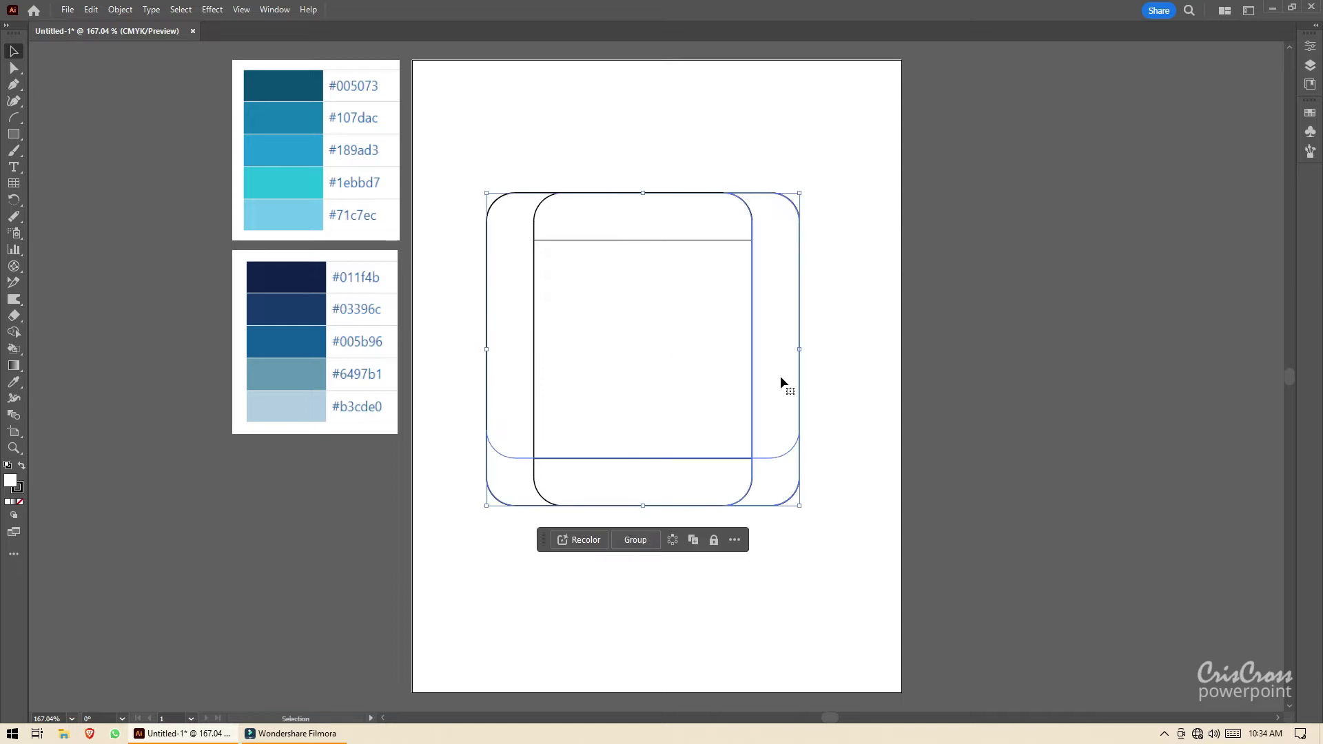
pyautogui.moveTo(431, 123); pyautogui.dragTo(668, 491)
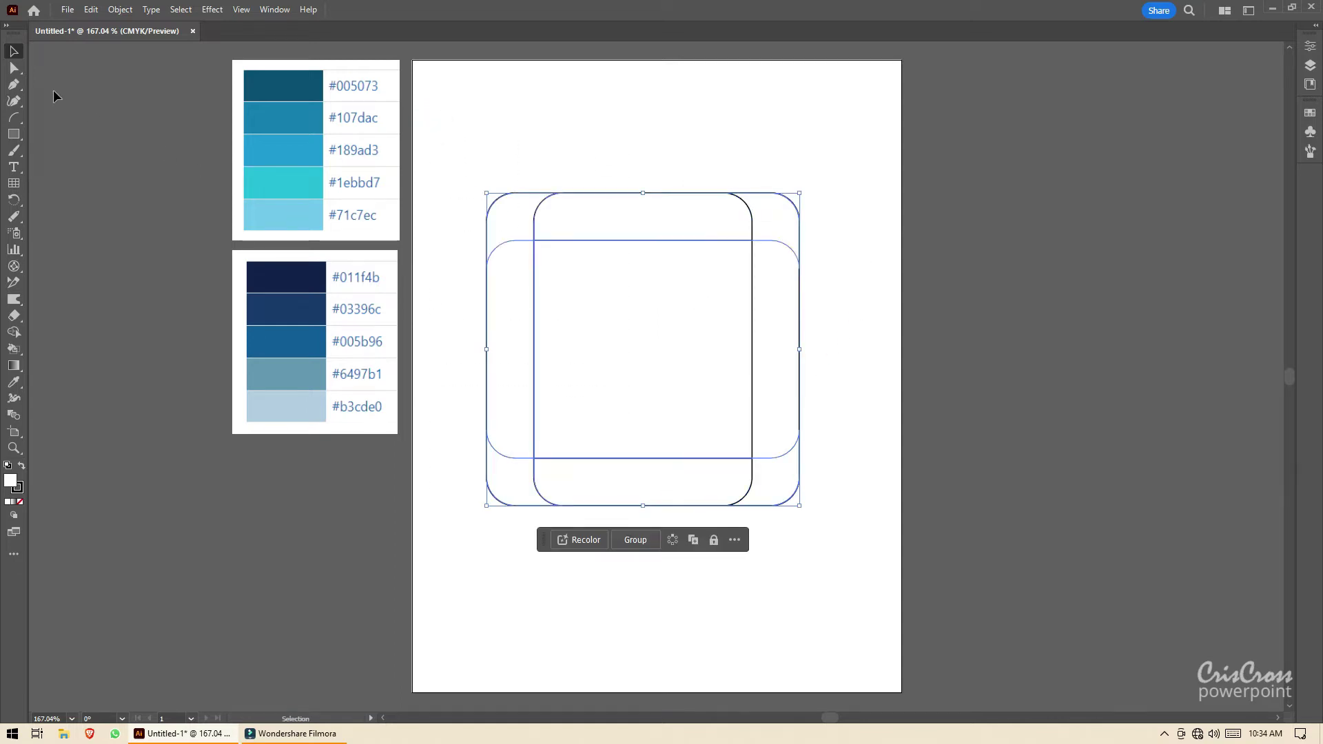
# - With Shape Builder, merge the top-left corner into the left strip and attempt joining the top strip
pyautogui.click(14, 332)
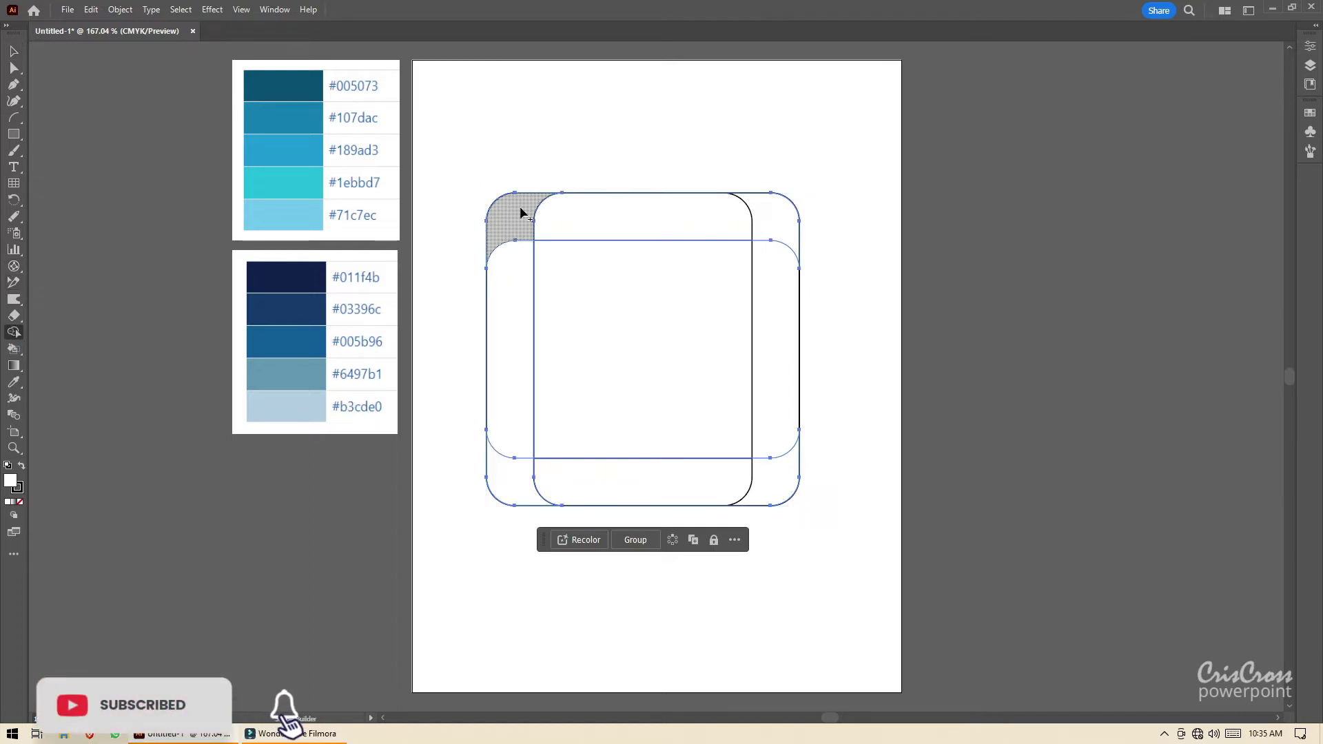
pyautogui.moveTo(520, 206); pyautogui.dragTo(509, 311)
pyautogui.moveTo(779, 227)
pyautogui.mouseDown()
pyautogui.moveTo(678, 214)
pyautogui.moveTo(770, 227)
pyautogui.mouseUp()
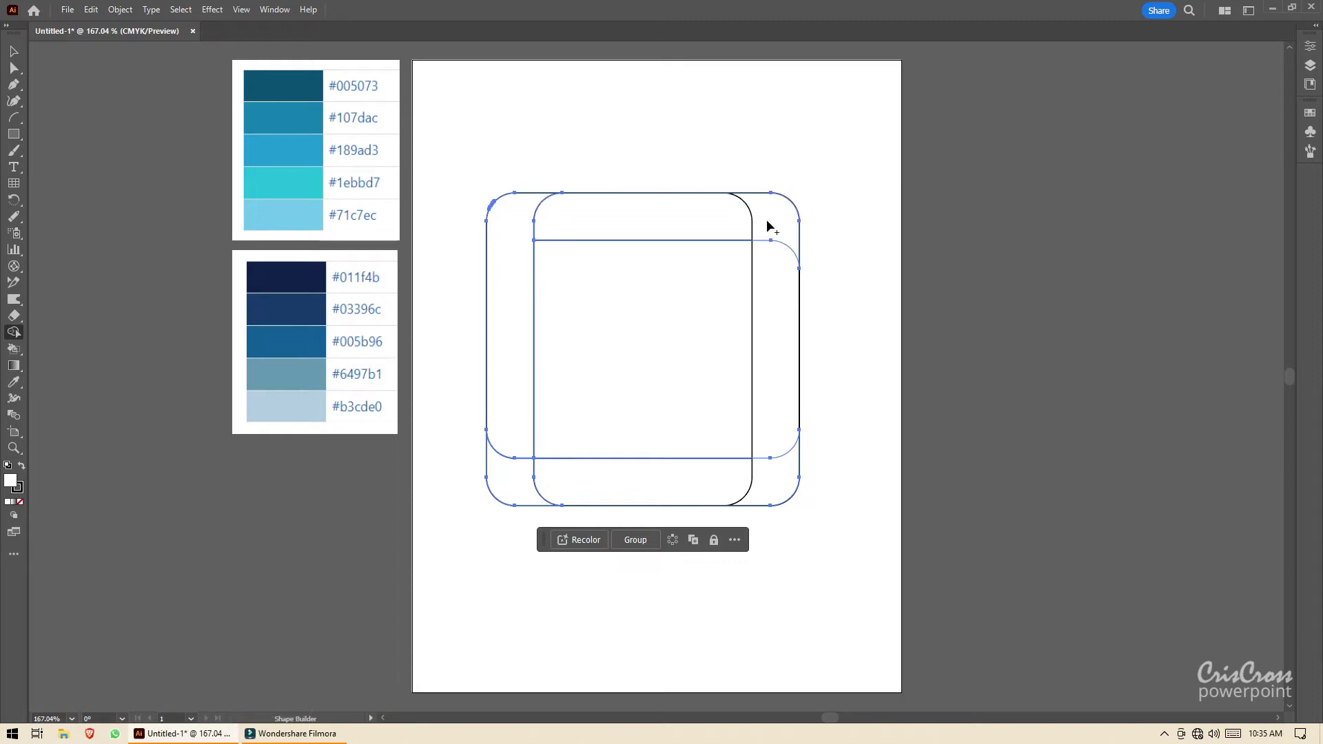
pyautogui.moveTo(618, 227); pyautogui.dragTo(779, 229)
# - Merge the top, right and bottom strips with their corner pieces, then give the strips a gradient fill
pyautogui.press('v')
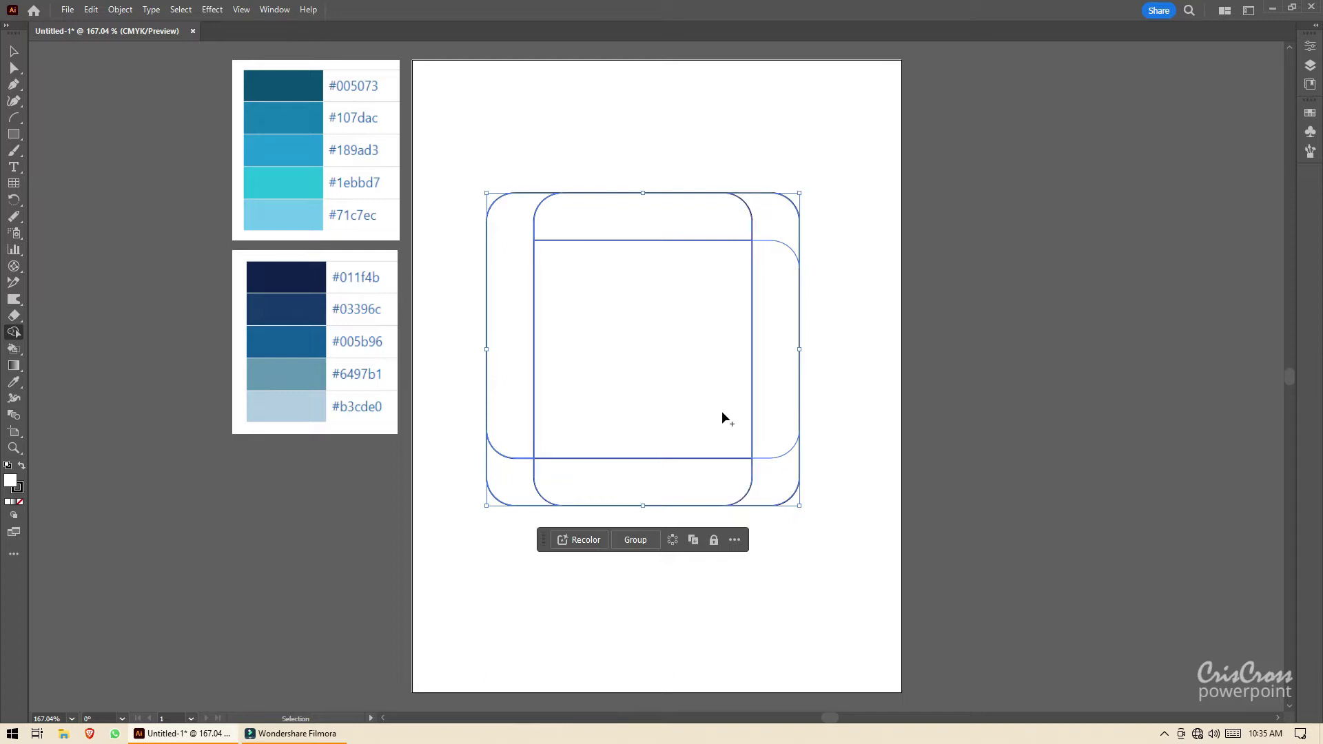
pyautogui.hotkey('shift', 'm')
pyautogui.moveTo(675, 230); pyautogui.dragTo(777, 231)
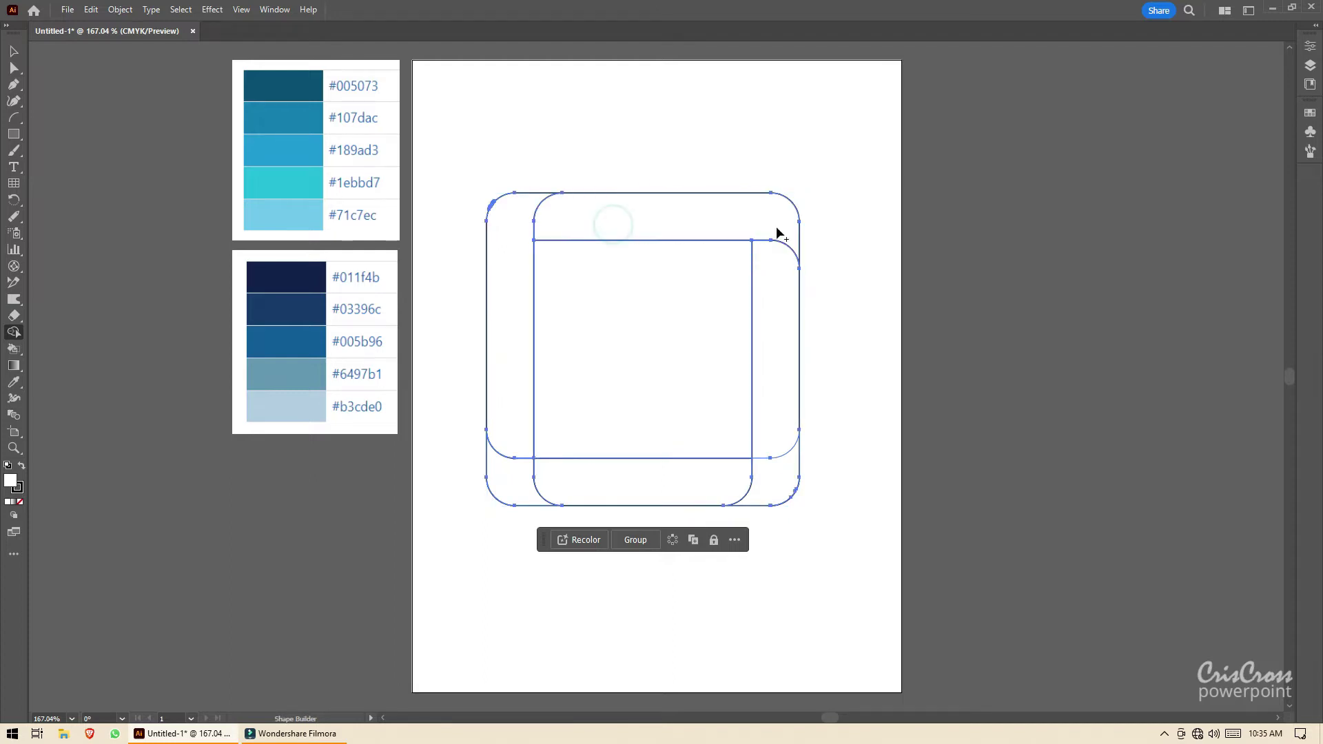
pyautogui.click(783, 383)
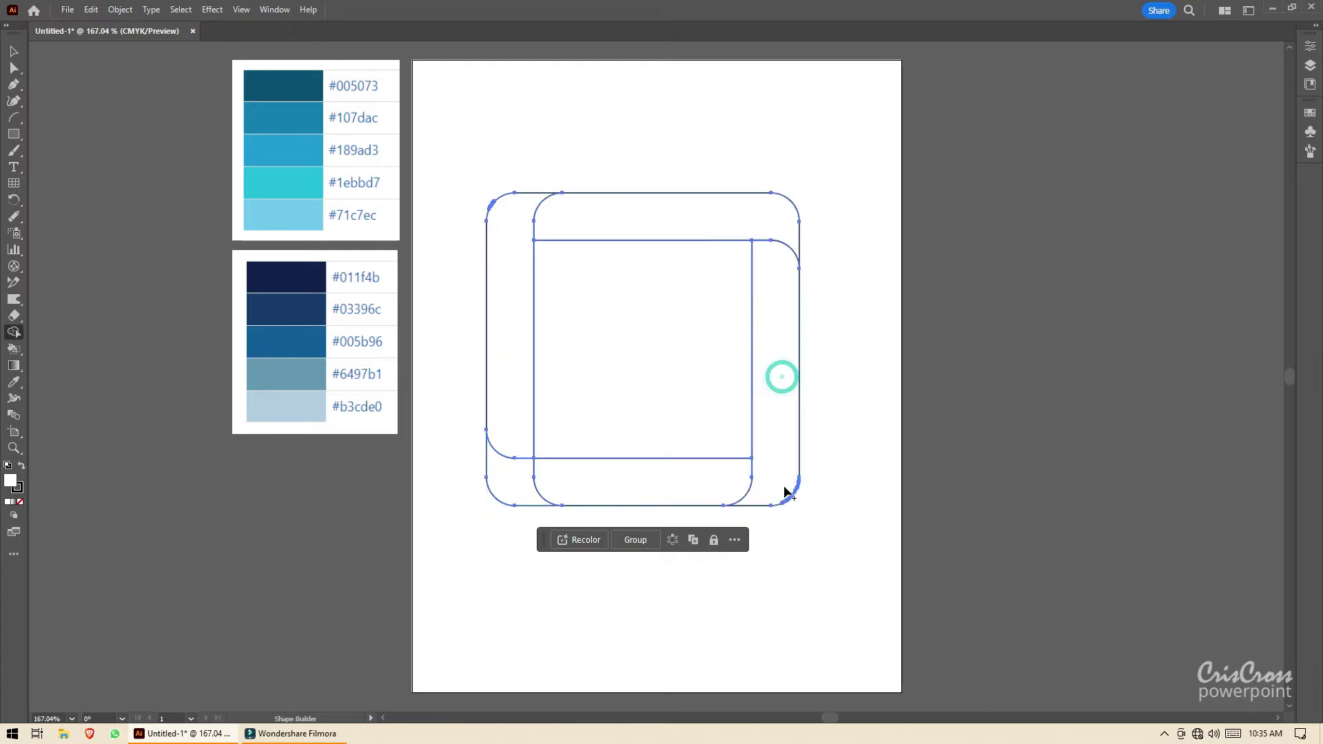
pyautogui.moveTo(619, 497); pyautogui.dragTo(517, 493)
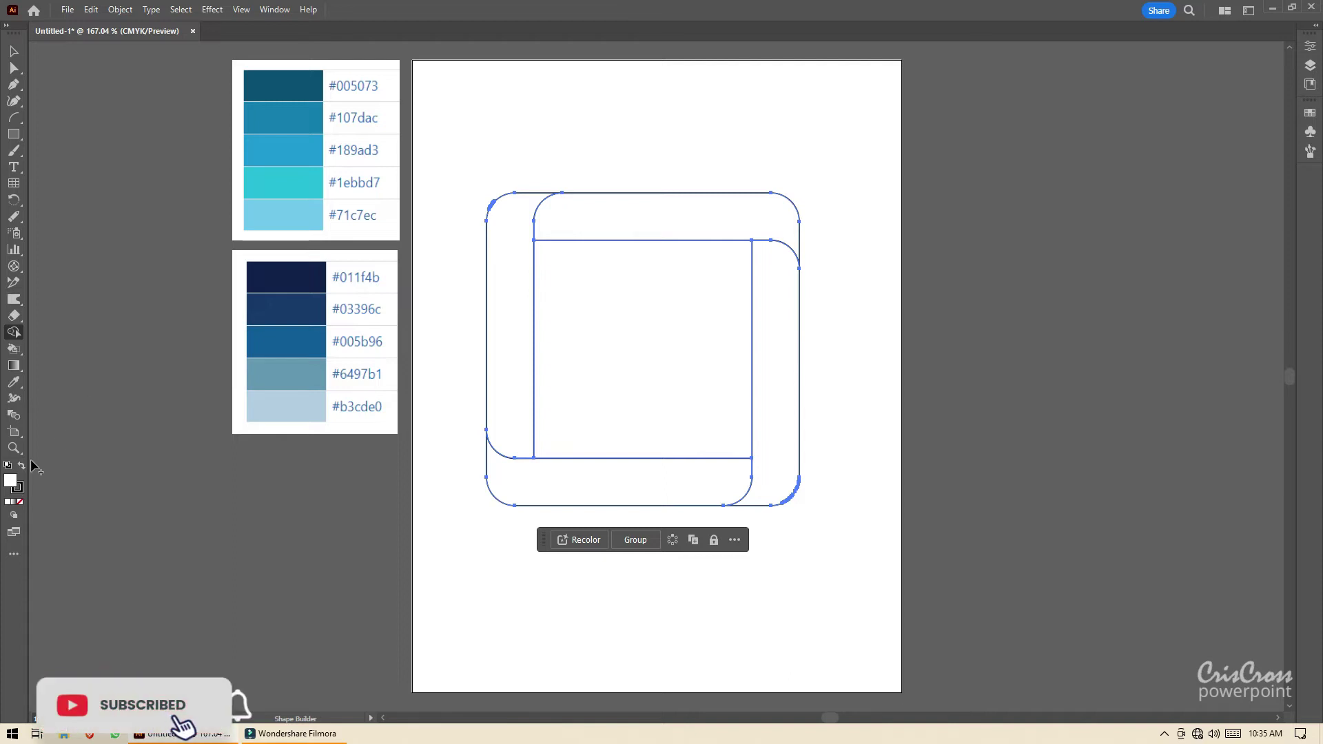
pyautogui.click(18, 487)
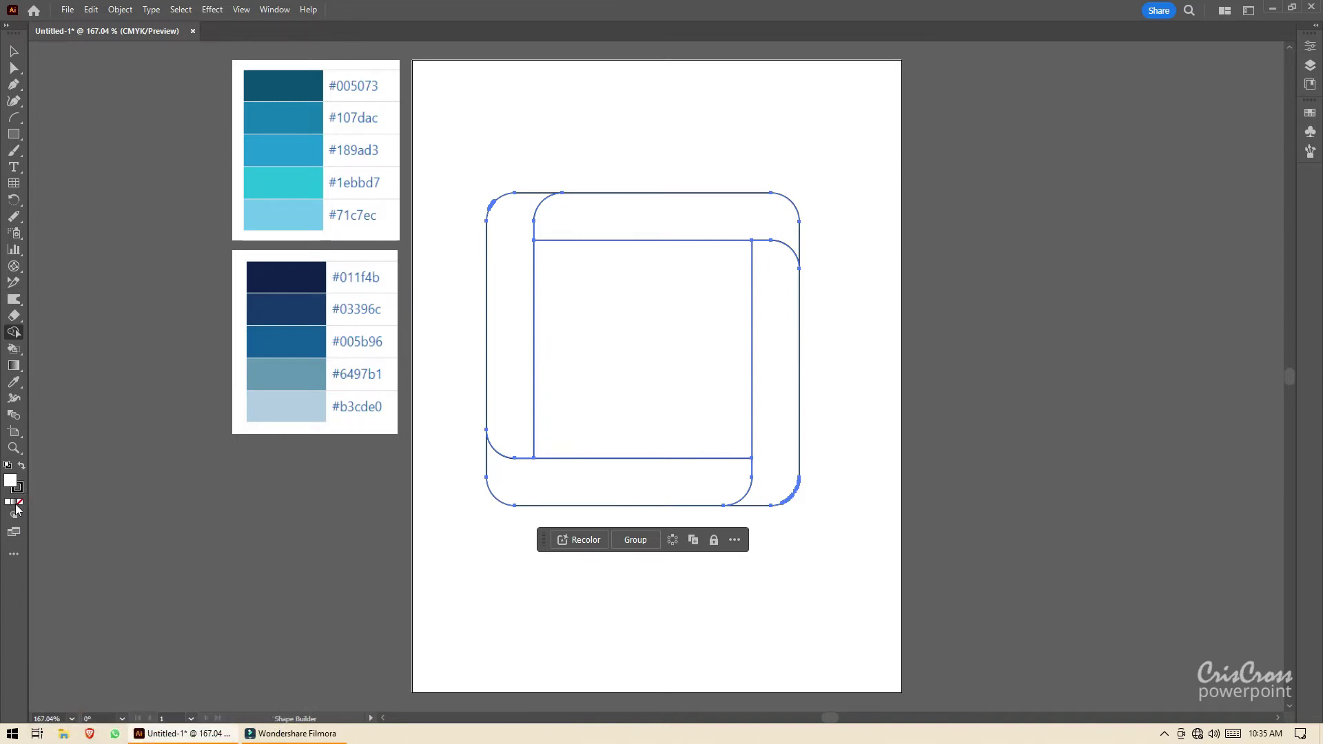
pyautogui.click(16, 505)
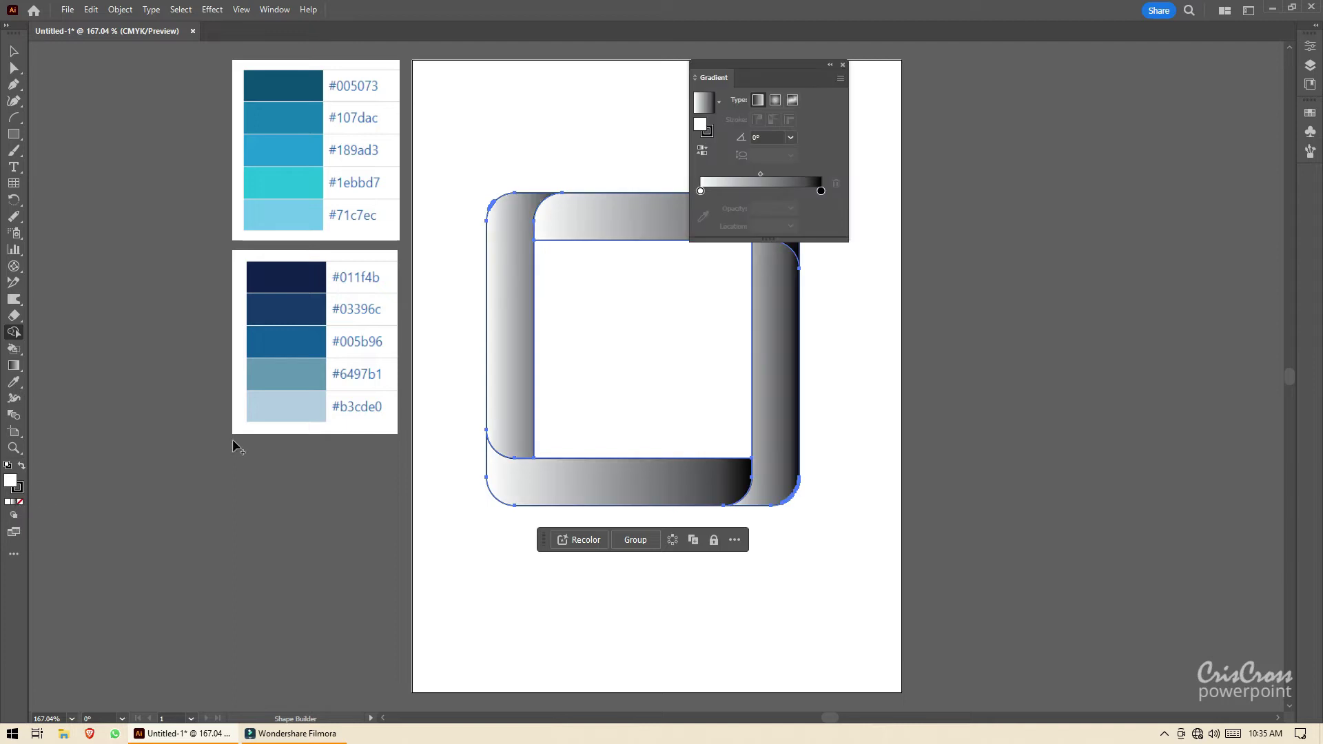
# - Set the right gradient stop to navy #011f4b by sampling the swatch
pyautogui.click(822, 194)
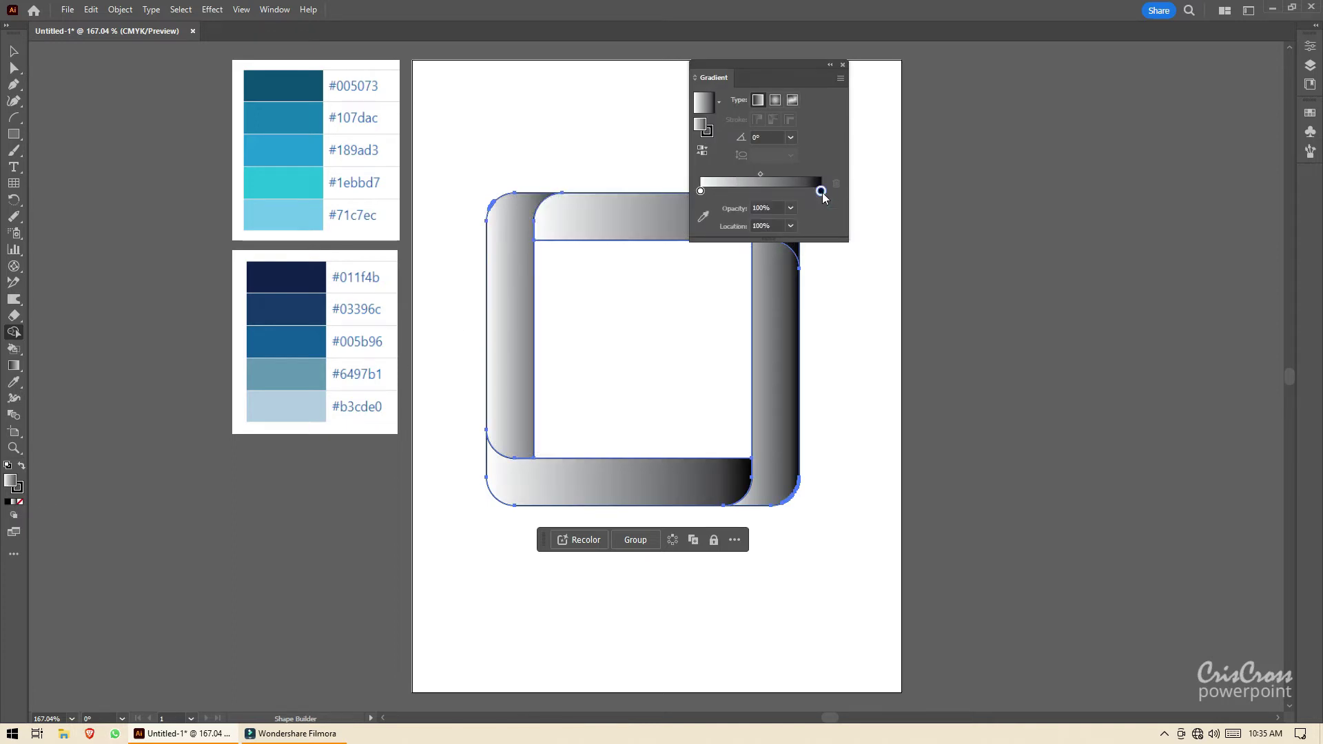
pyautogui.doubleClick(821, 193)
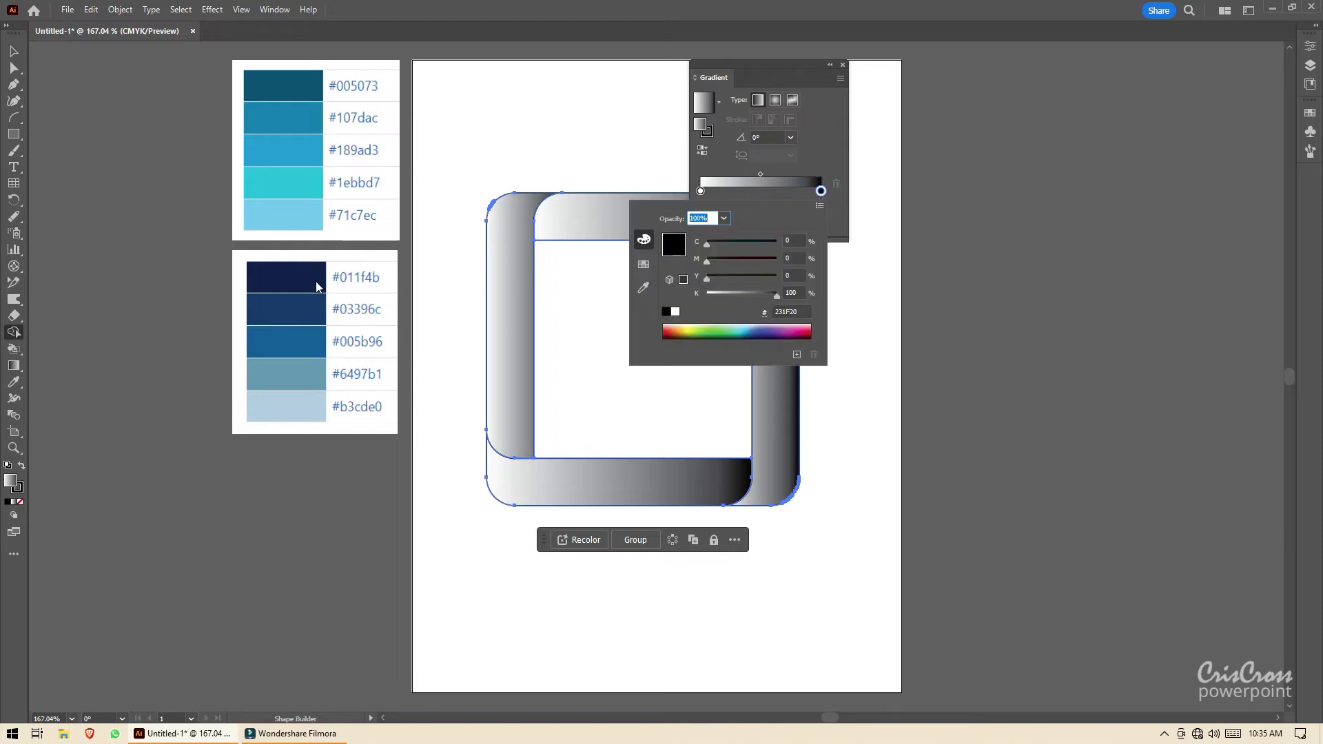
pyautogui.click(643, 290)
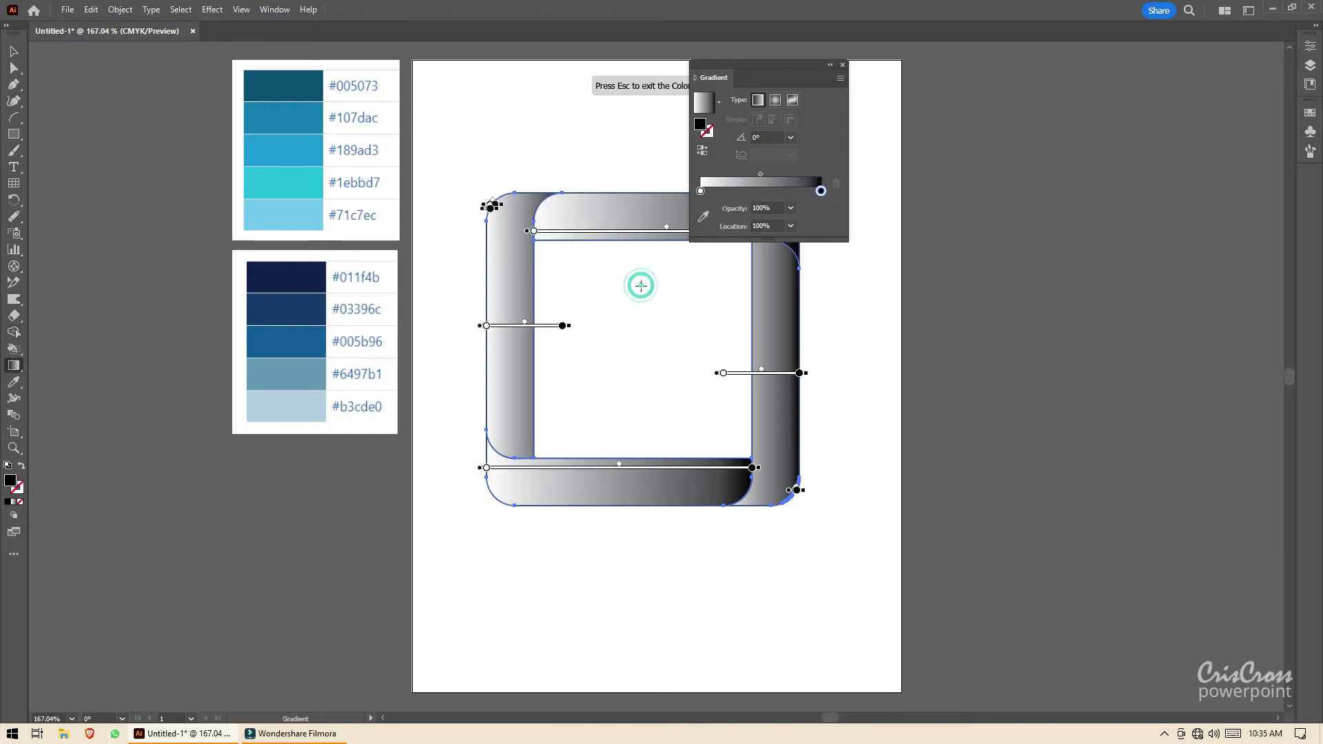
pyautogui.click(297, 288)
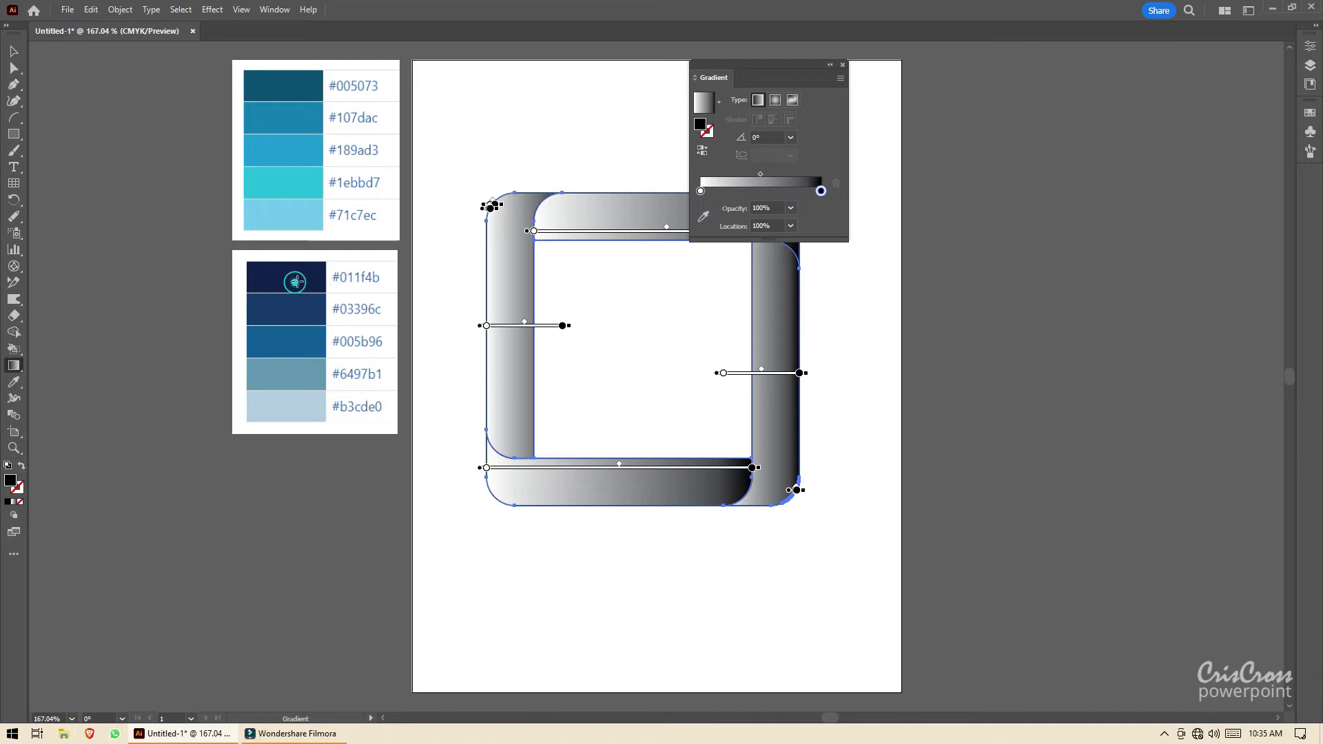
pyautogui.click(821, 192)
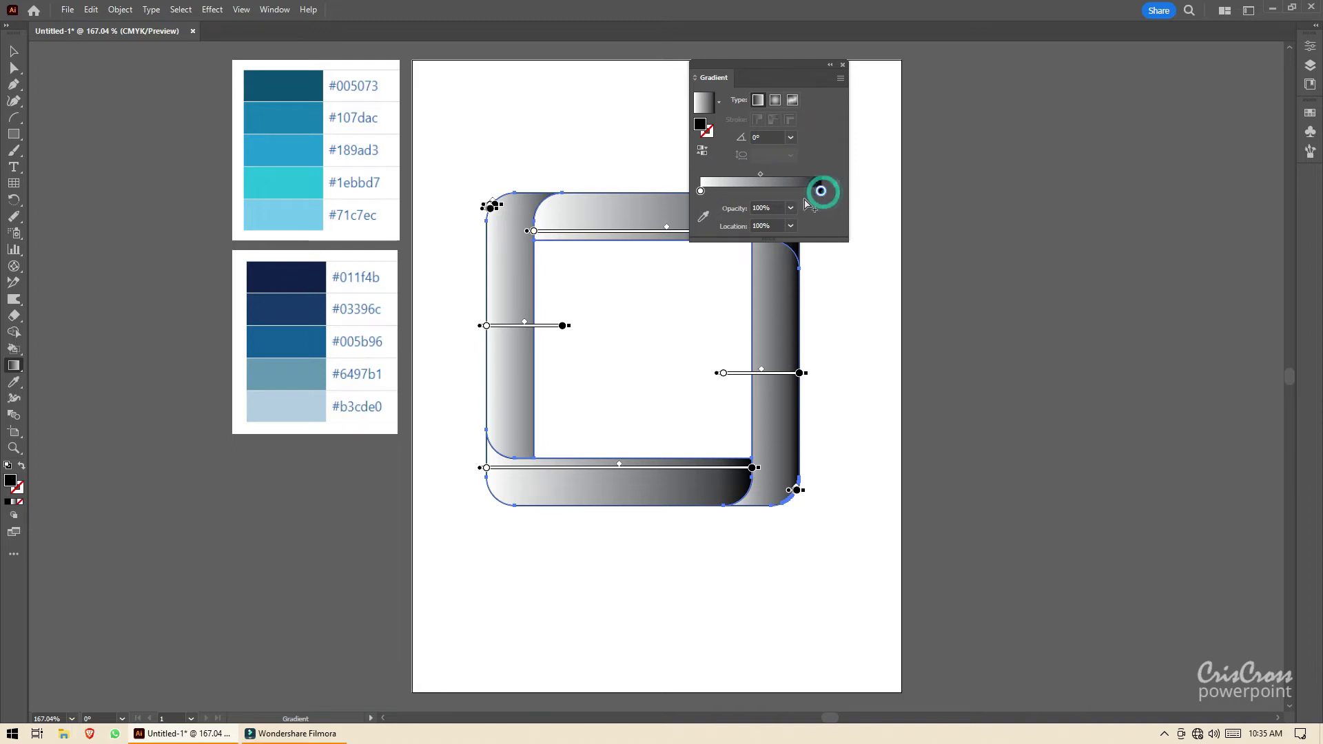
pyautogui.click(704, 218)
pyautogui.click(310, 270)
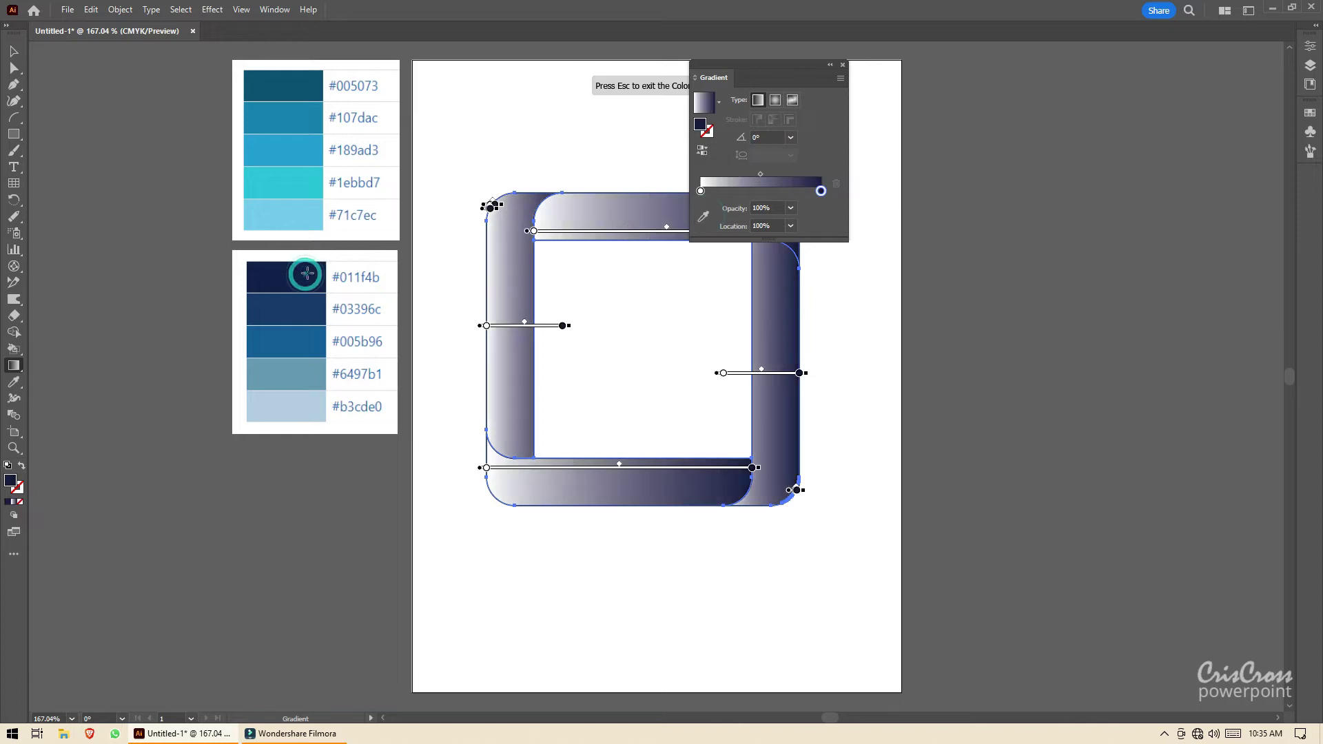
# - Set the left gradient stop to teal #1ebbd7, close the Gradient panel, and deselect
pyautogui.click(701, 192)
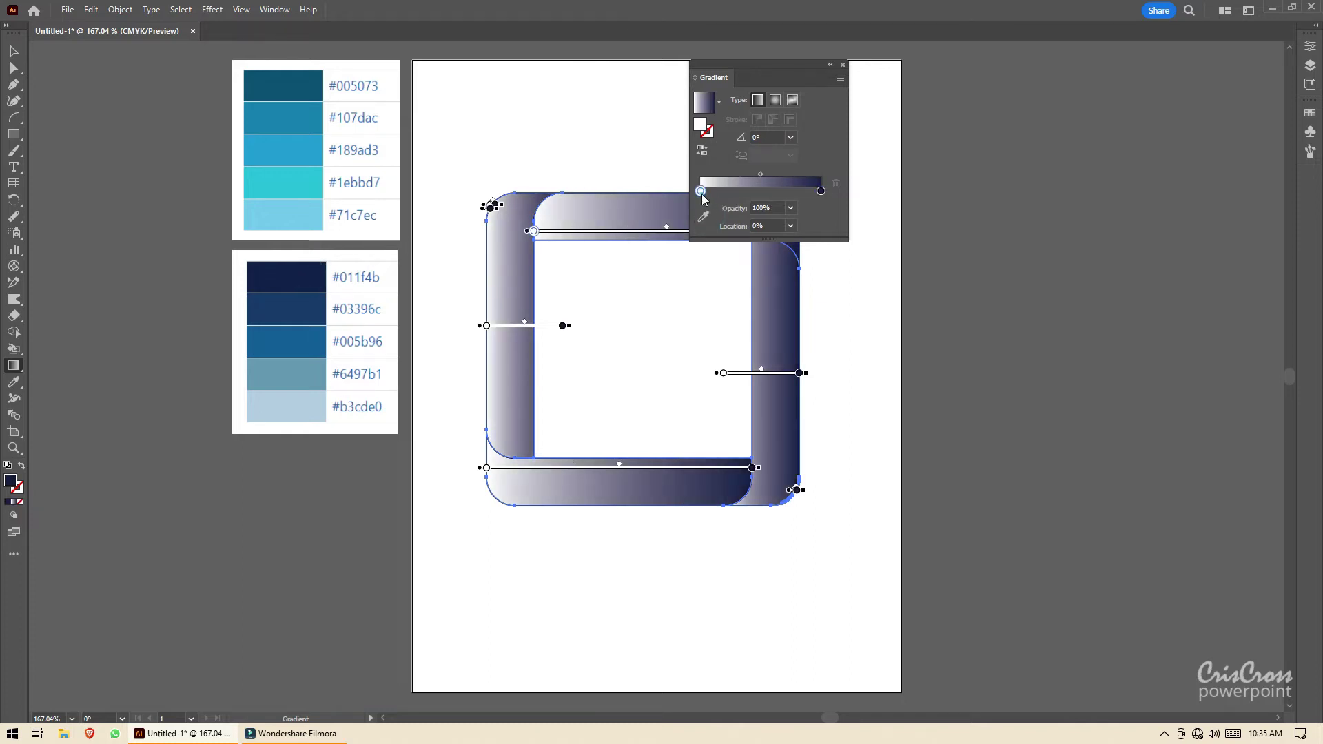
pyautogui.click(704, 218)
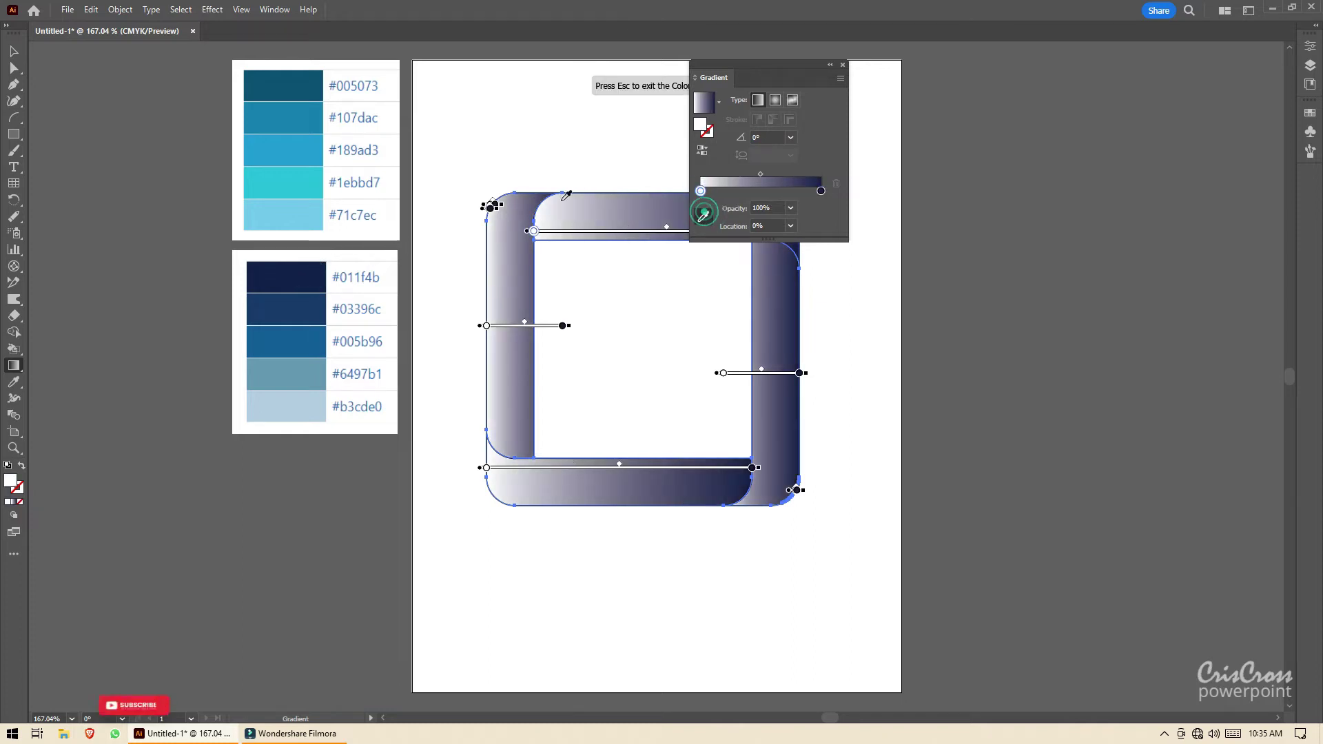
pyautogui.click(309, 173)
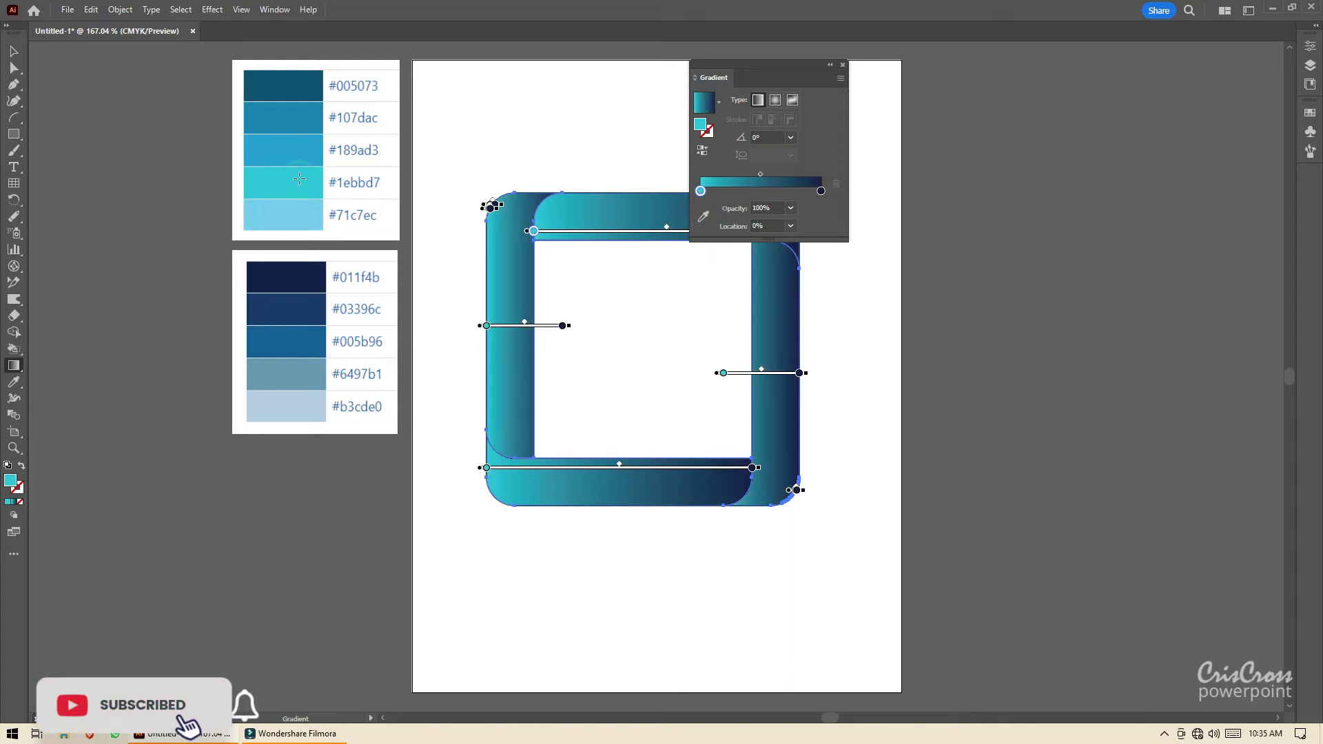
pyautogui.click(841, 64)
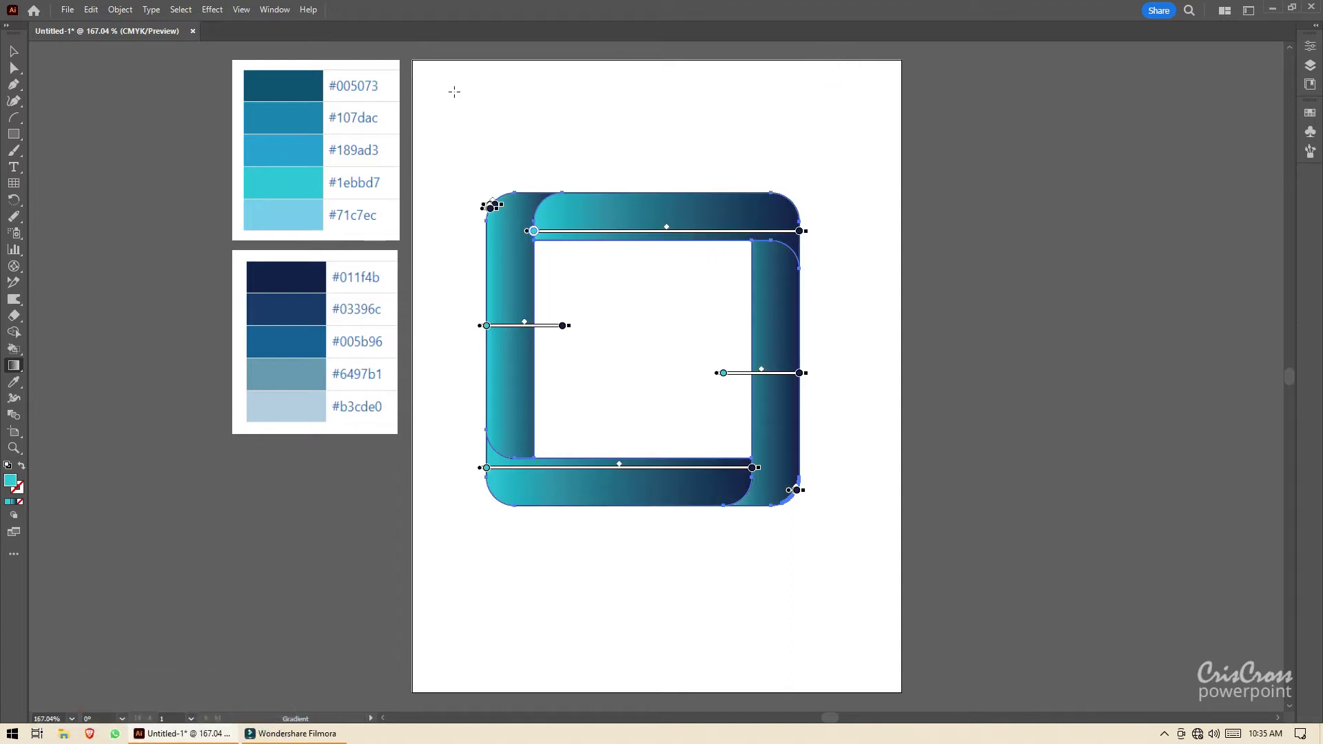
pyautogui.click(13, 51)
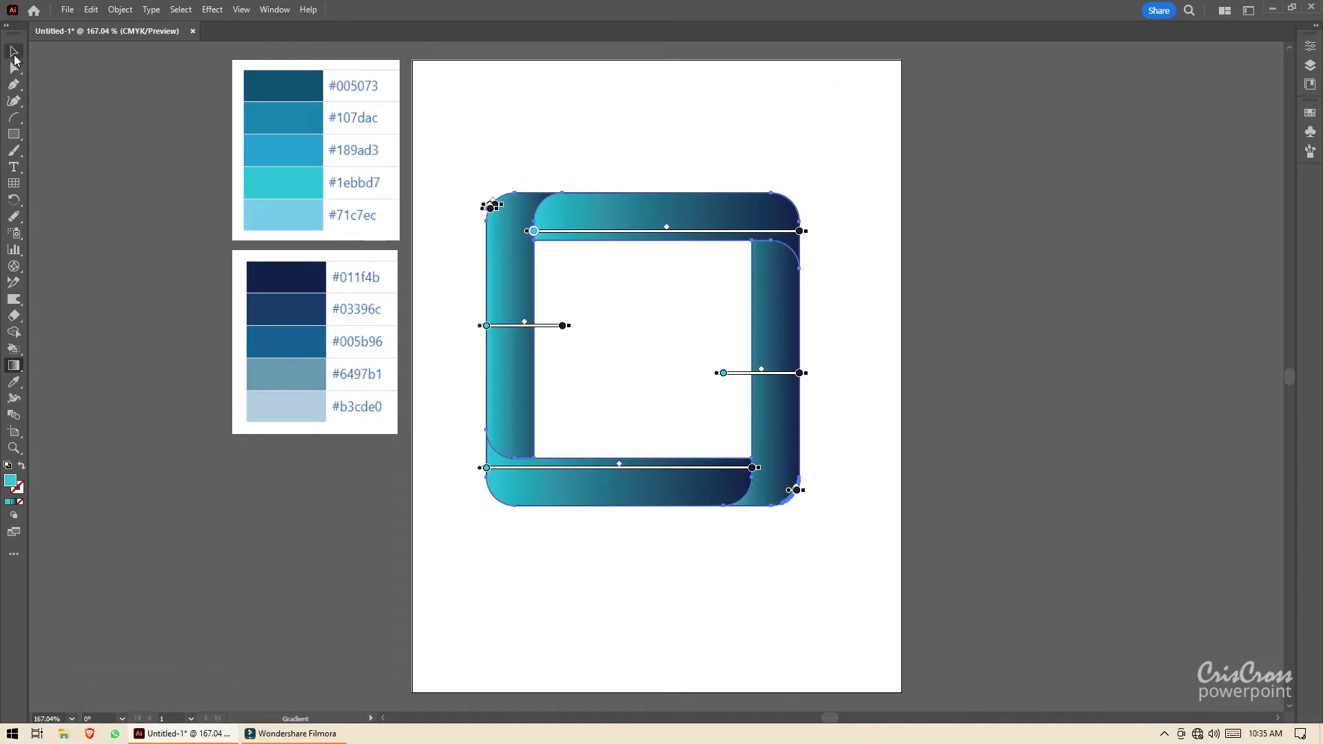
pyautogui.click(531, 136)
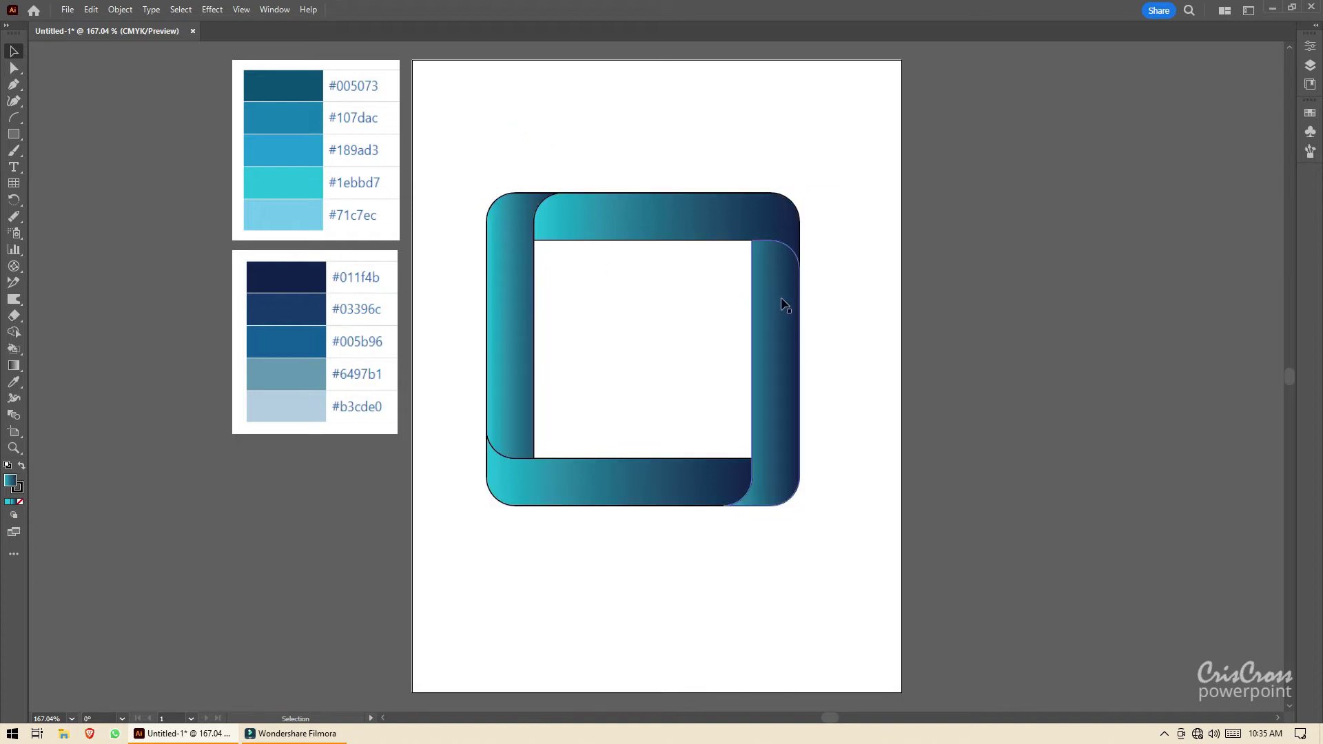
# - Shift the top strip's teal gradient start further right with the gradient annotator
pyautogui.click(709, 224)
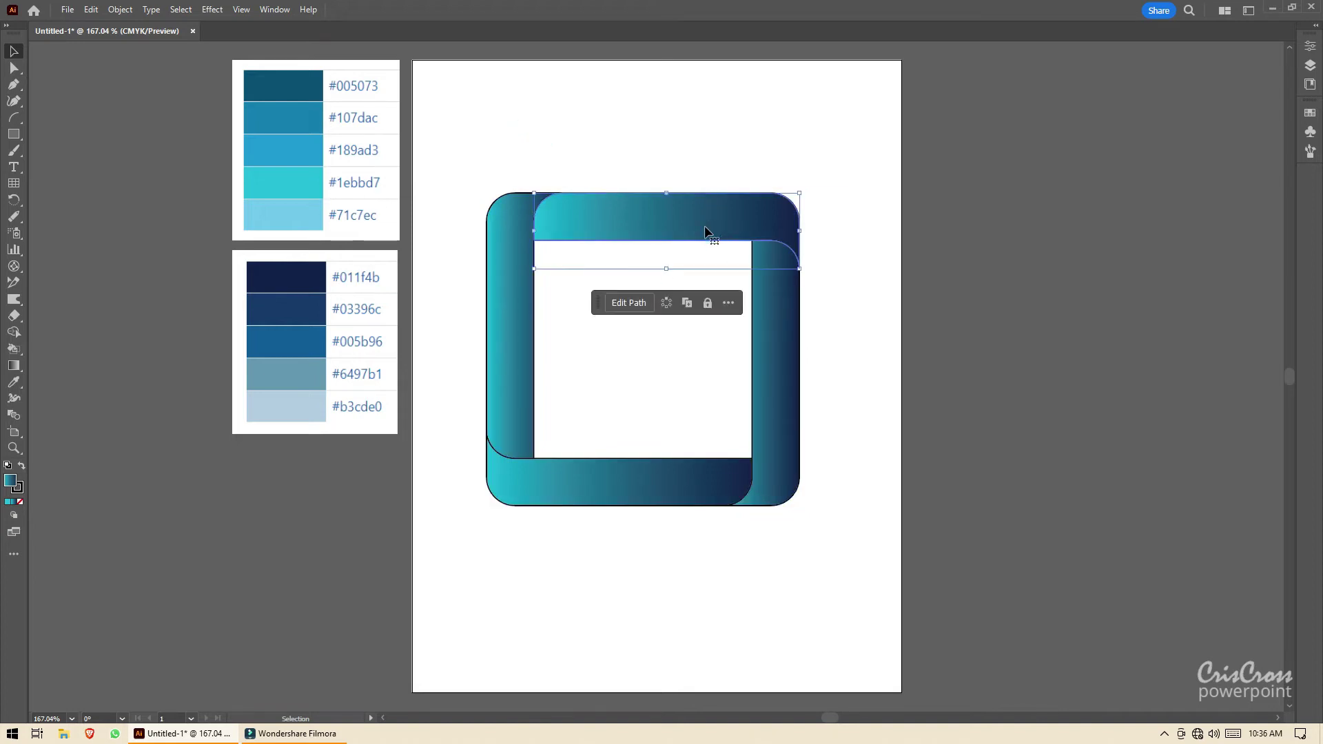
pyautogui.click(16, 367)
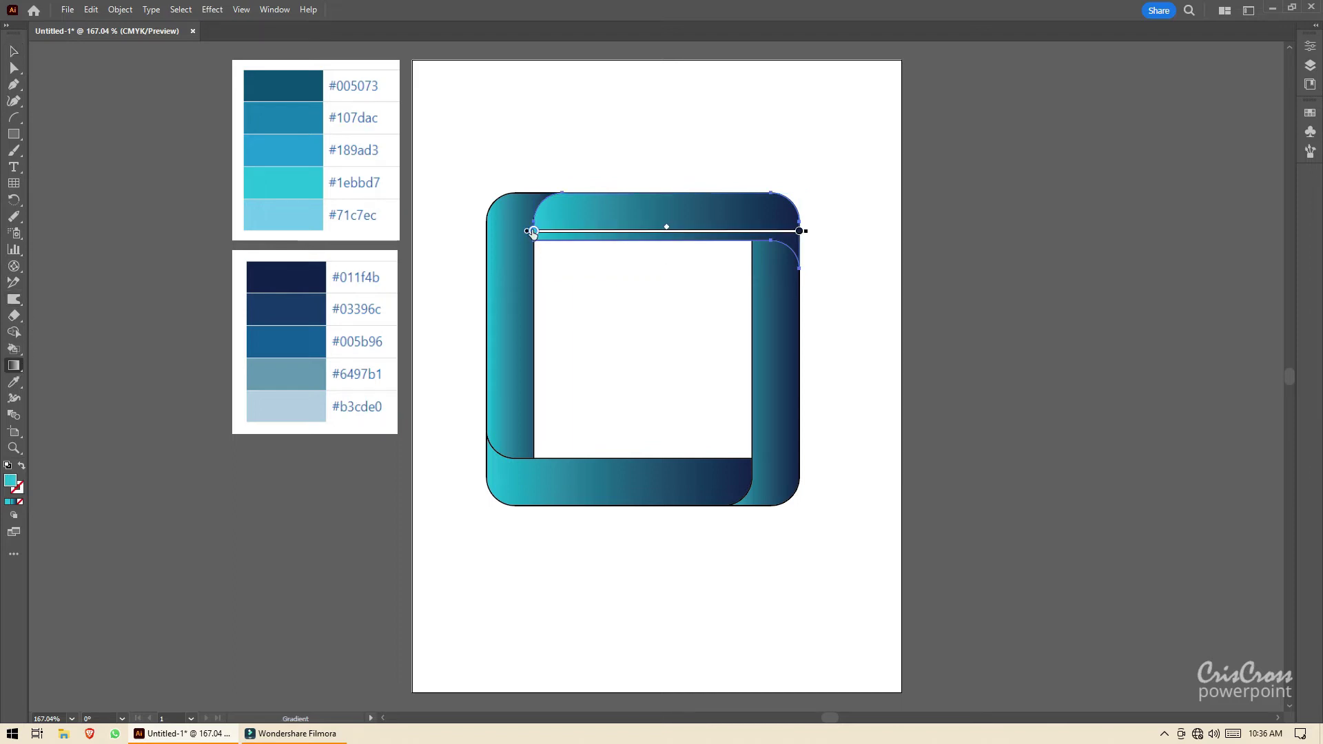
pyautogui.moveTo(533, 233); pyautogui.dragTo(566, 232)
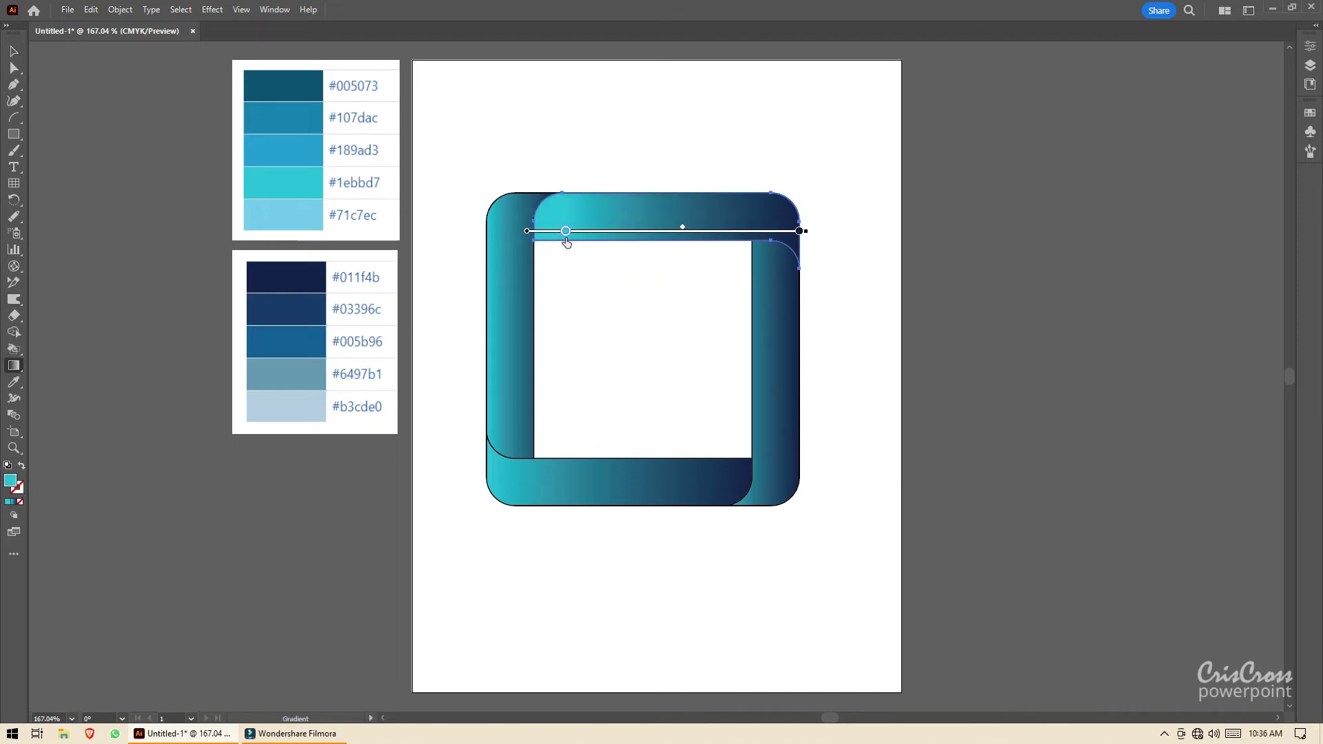
pyautogui.moveTo(566, 233); pyautogui.dragTo(577, 235)
pyautogui.click(15, 52)
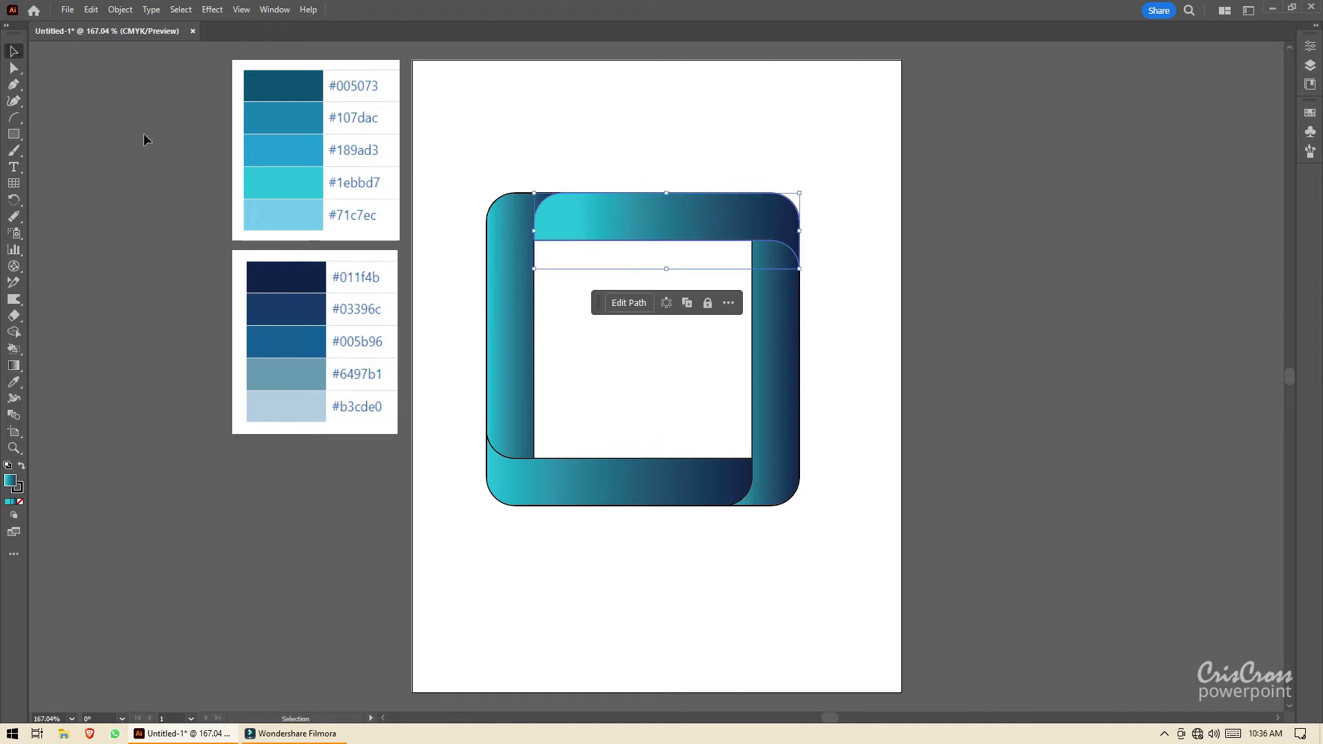
# - Make the right strip's gradient vertical, navy at the top fading to cyan at the bottom
pyautogui.click(764, 358)
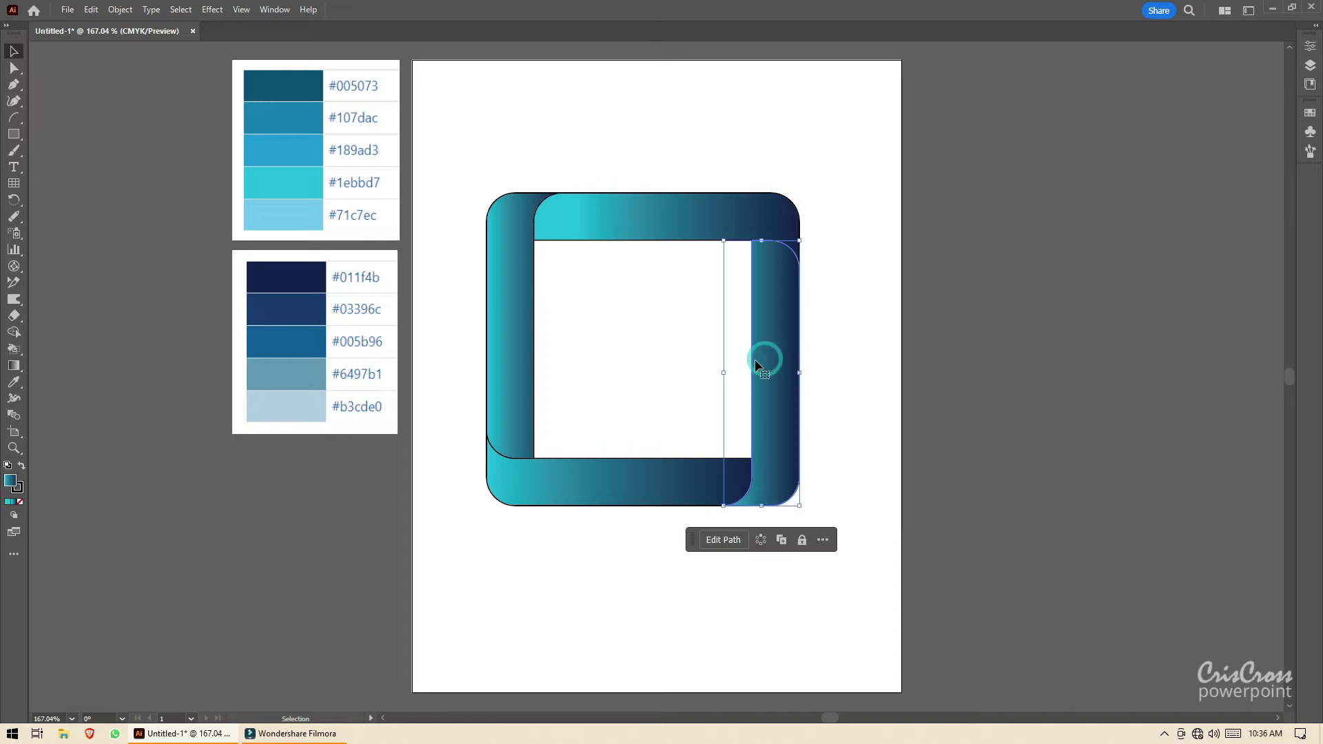
pyautogui.click(14, 366)
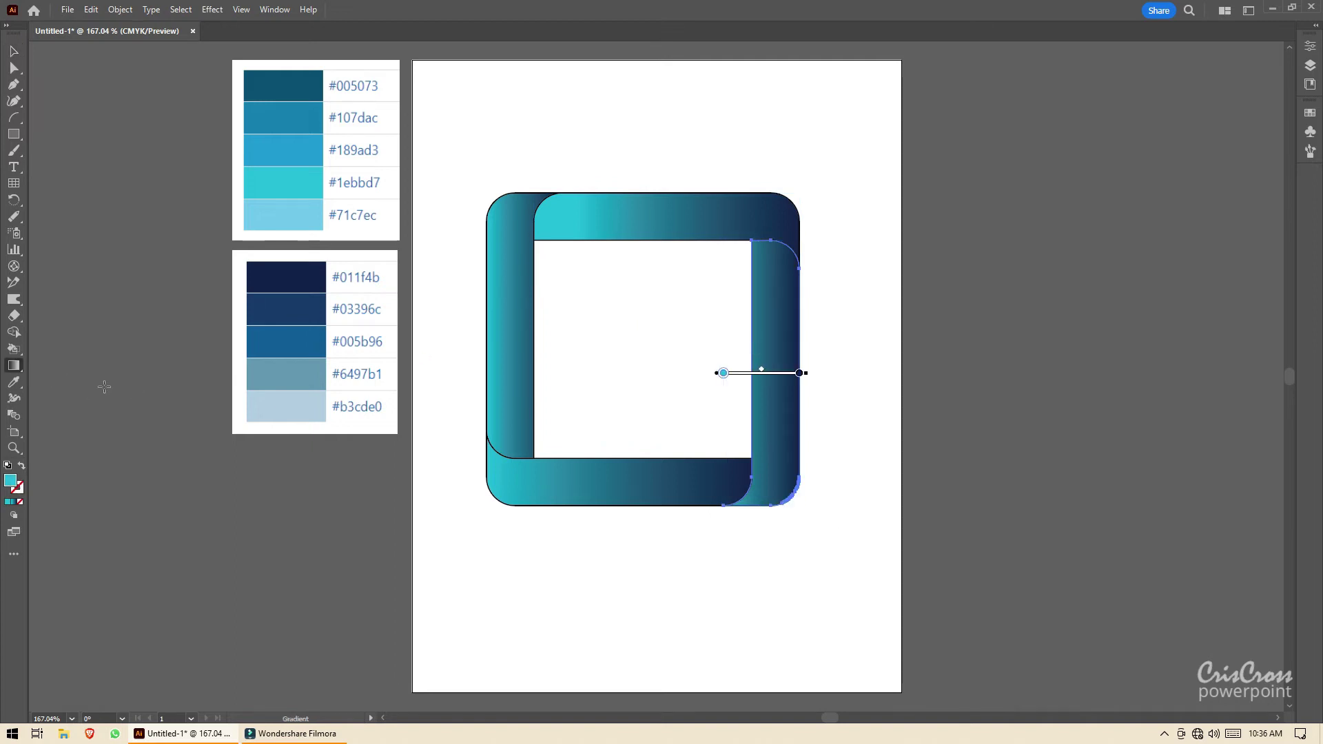
pyautogui.doubleClick(14, 366)
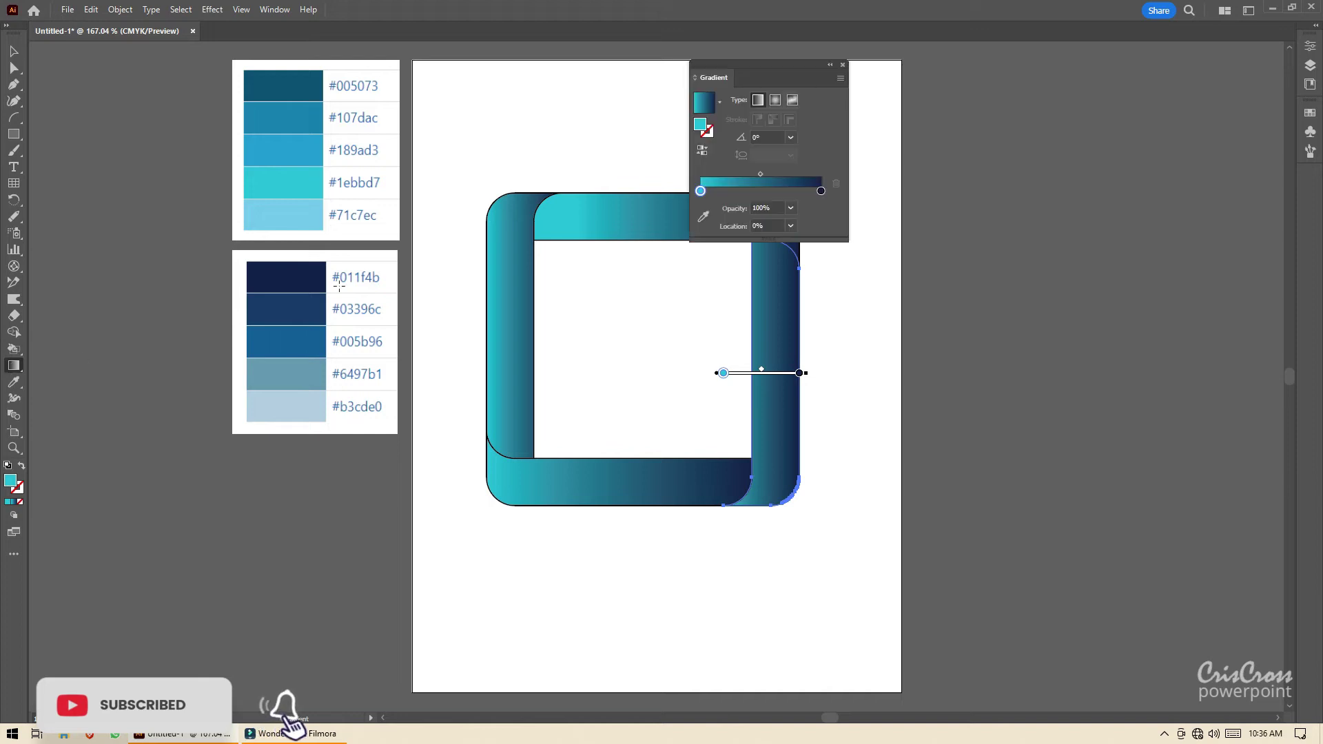
pyautogui.click(772, 136)
pyautogui.write('-4')
pyautogui.press('Return')
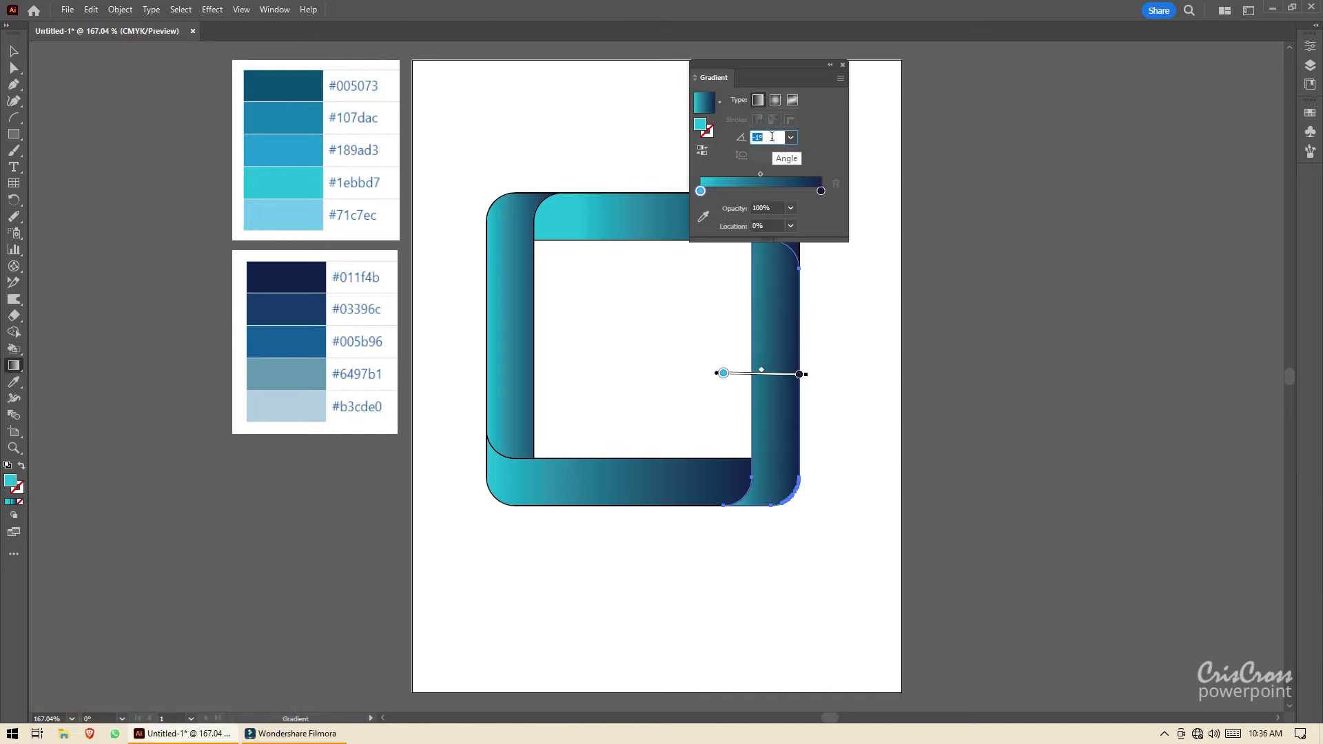
pyautogui.click(790, 137)
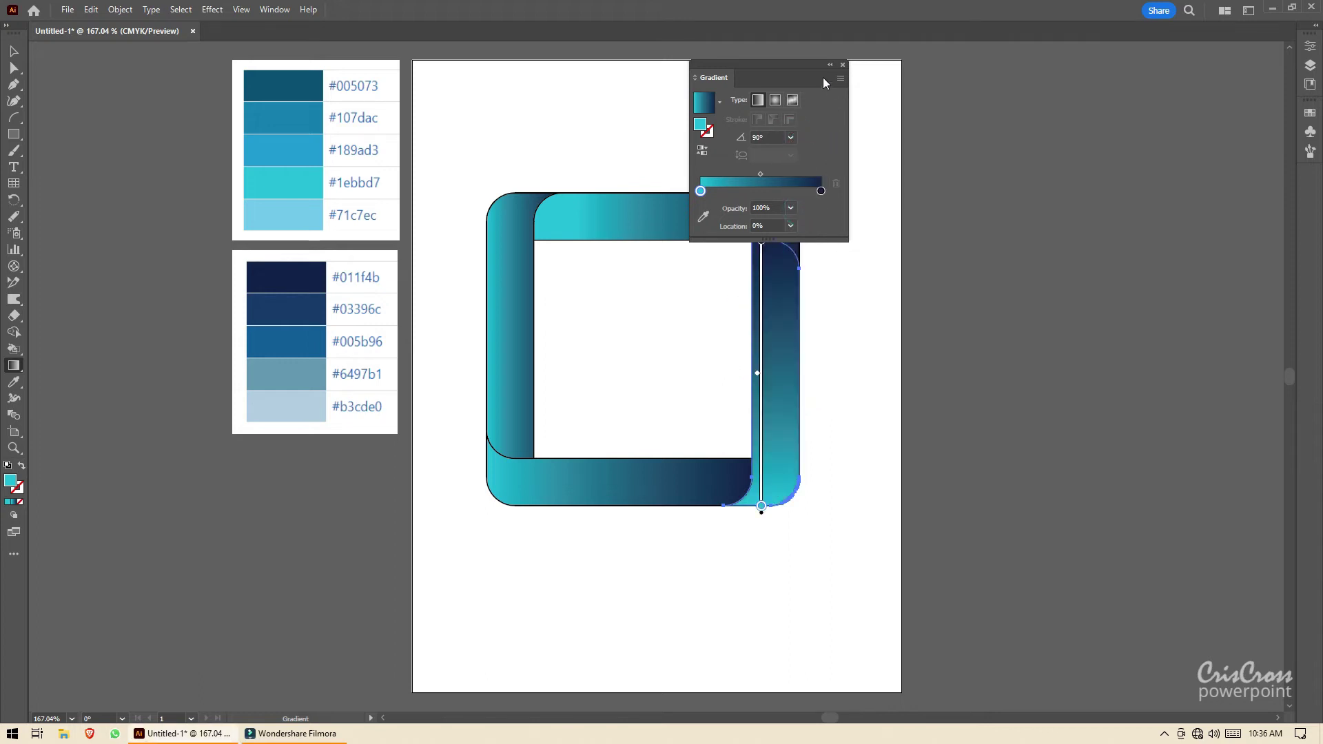
pyautogui.moveTo(798, 64); pyautogui.dragTo(954, 90)
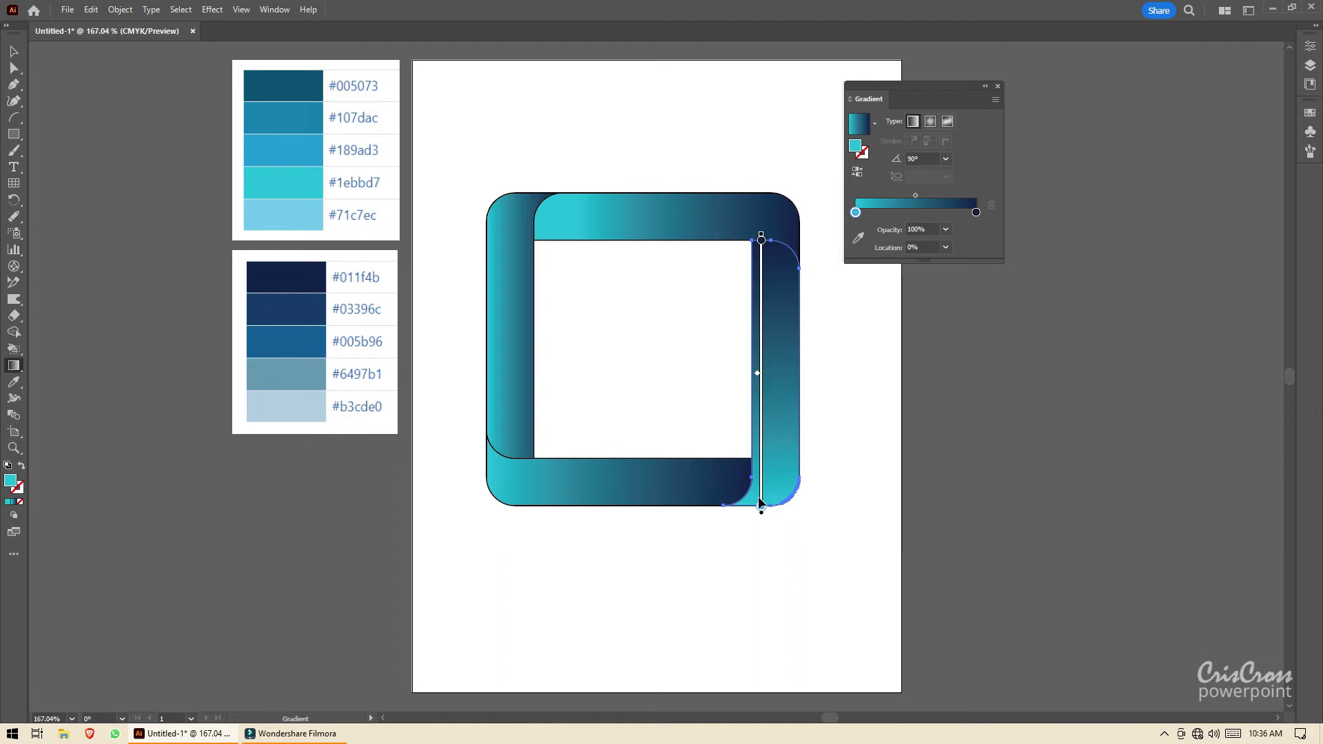
pyautogui.moveTo(762, 508); pyautogui.dragTo(761, 413)
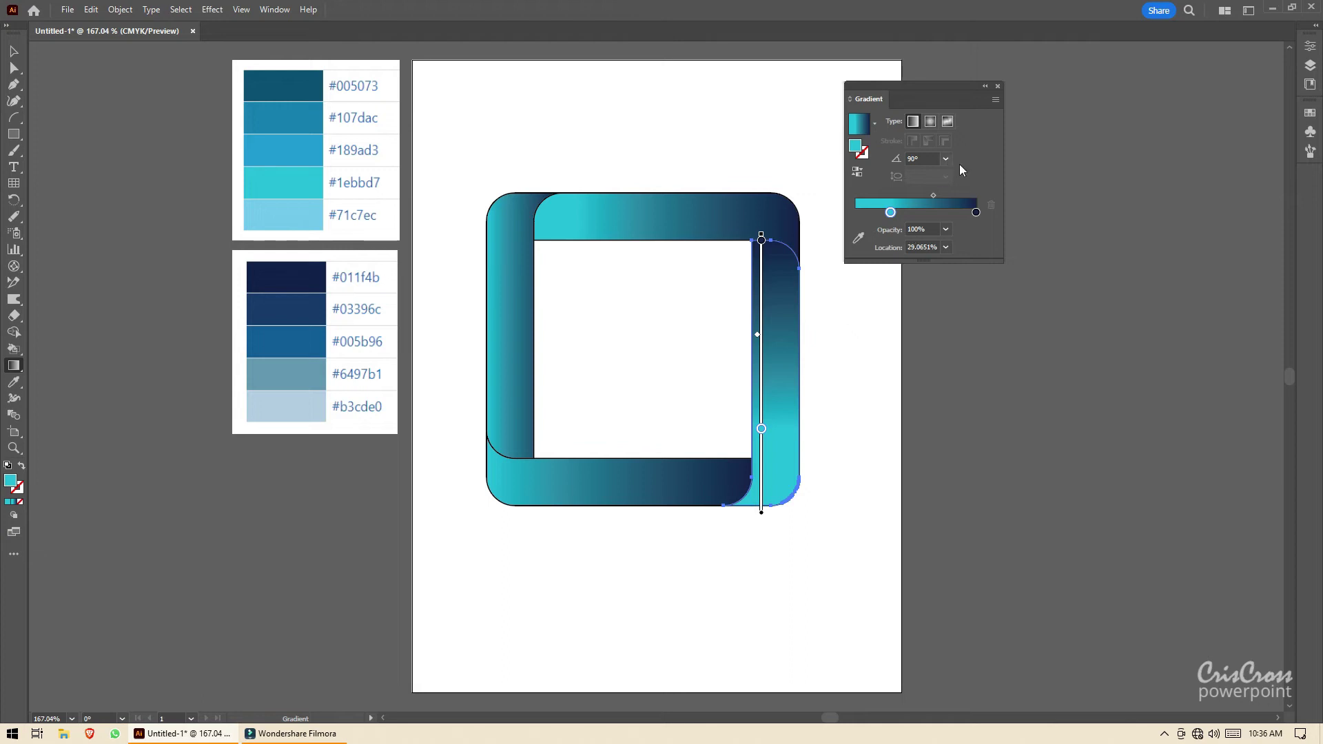
pyautogui.click(999, 86)
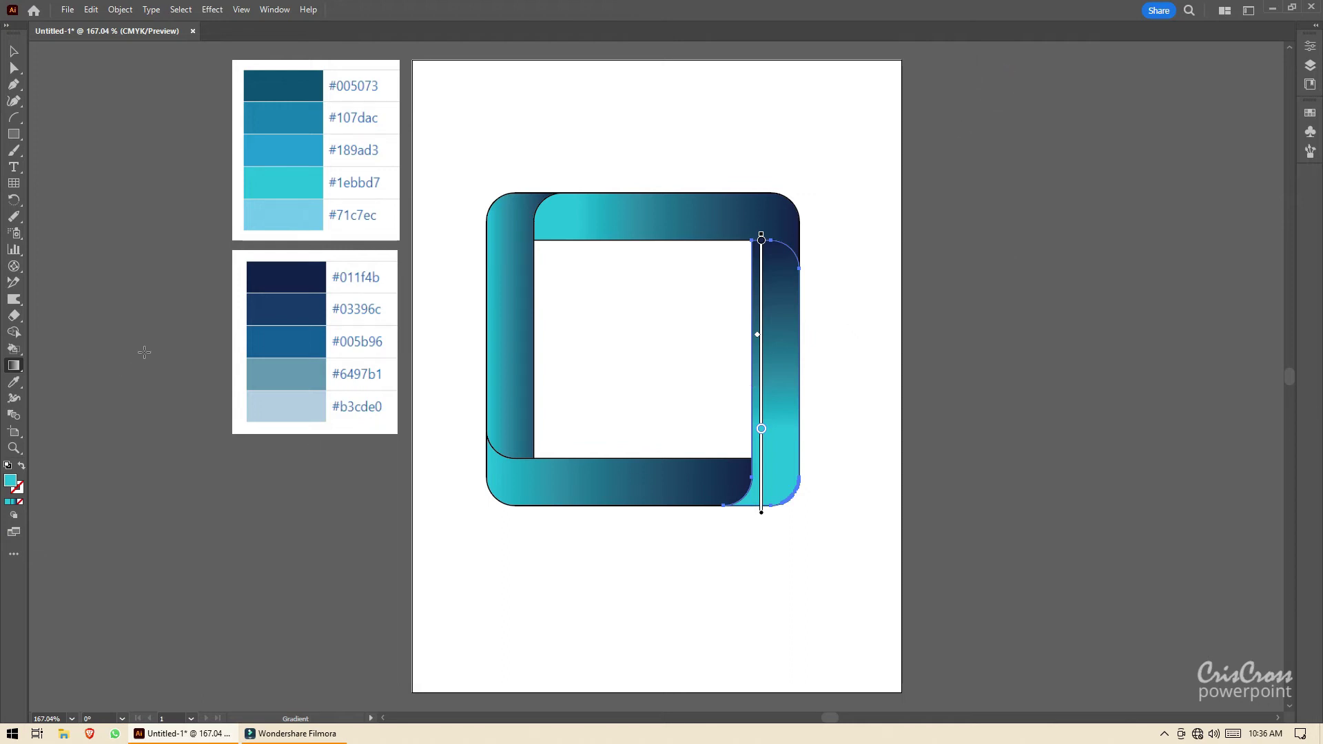
# - Extend the bottom strip's cyan section by moving its start stop to about 37%
pyautogui.click(13, 51)
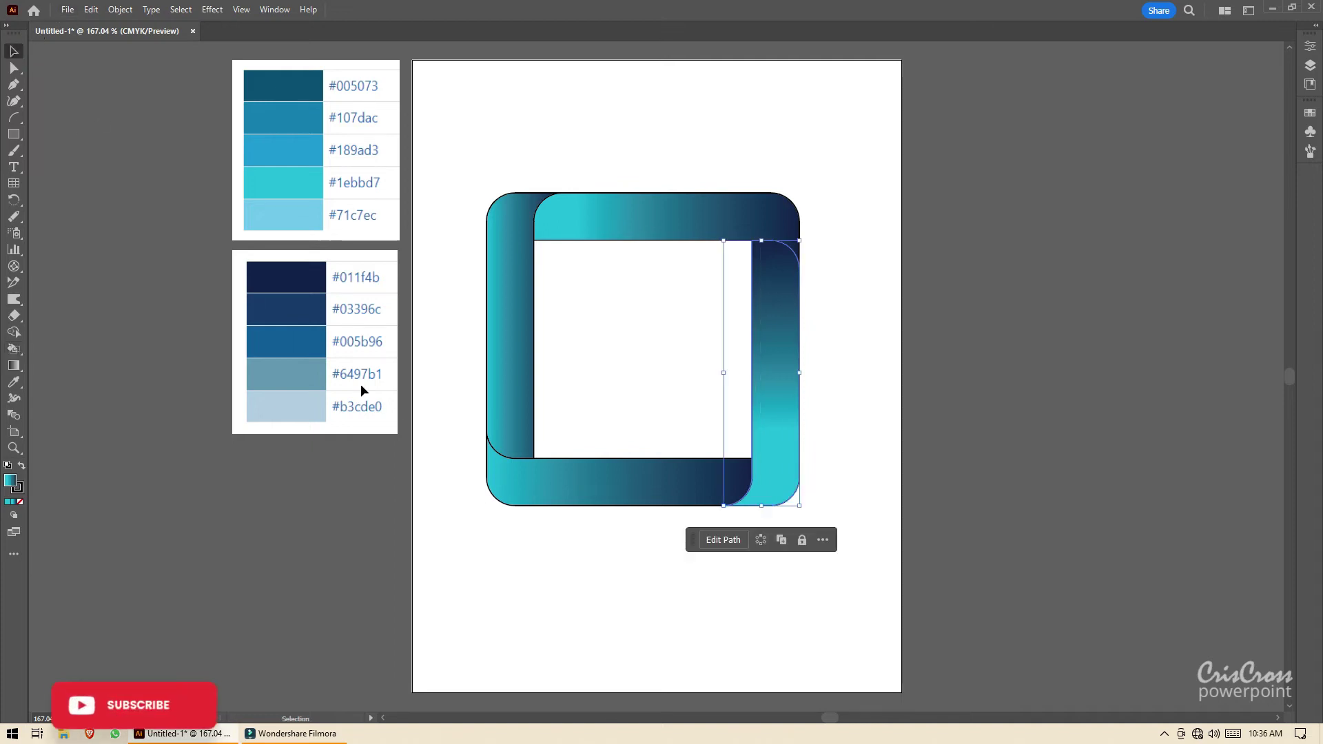
pyautogui.click(583, 474)
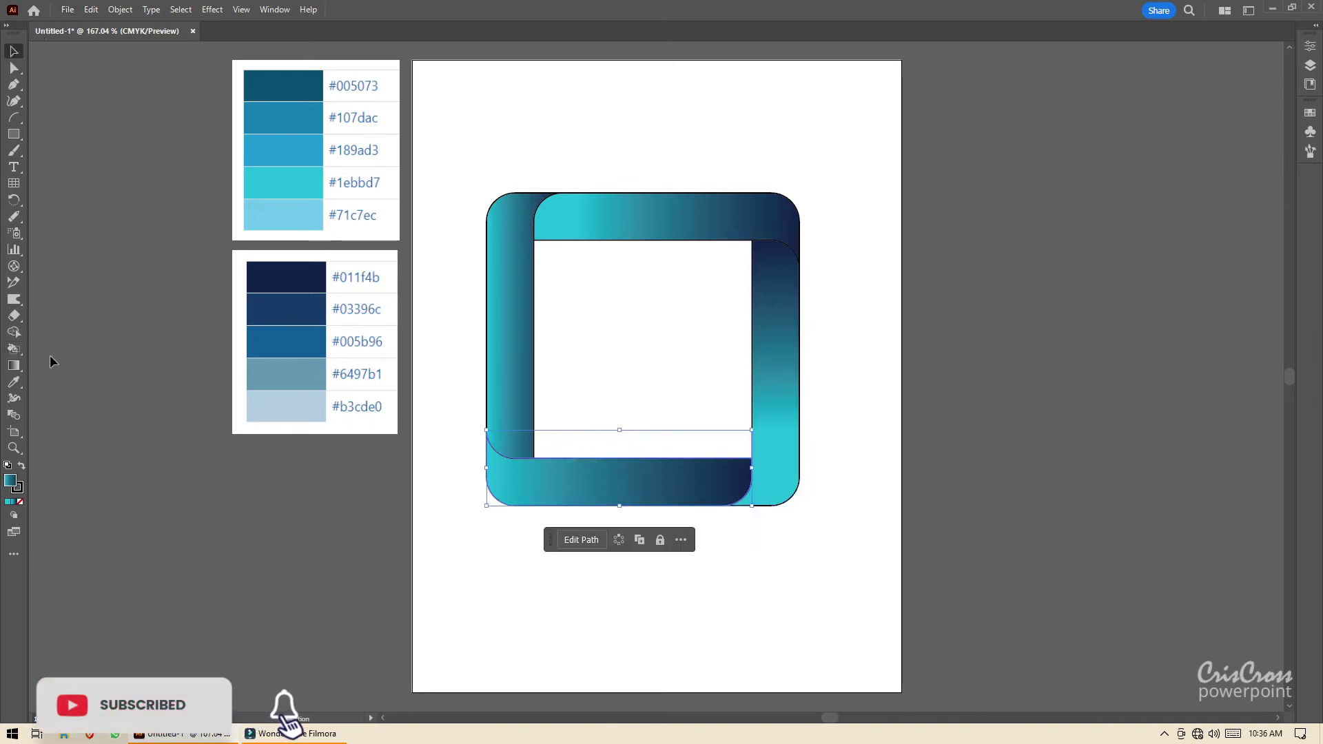
pyautogui.doubleClick(14, 366)
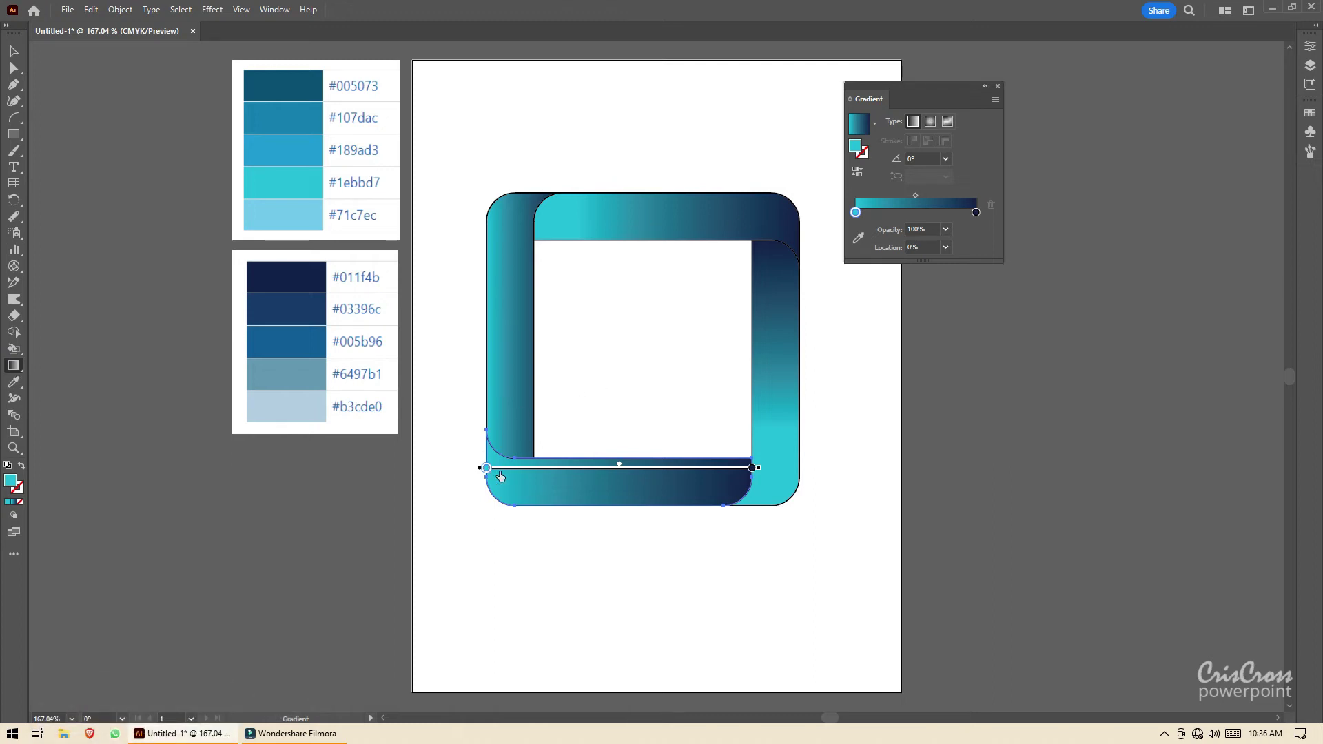
pyautogui.moveTo(487, 470); pyautogui.dragTo(587, 479)
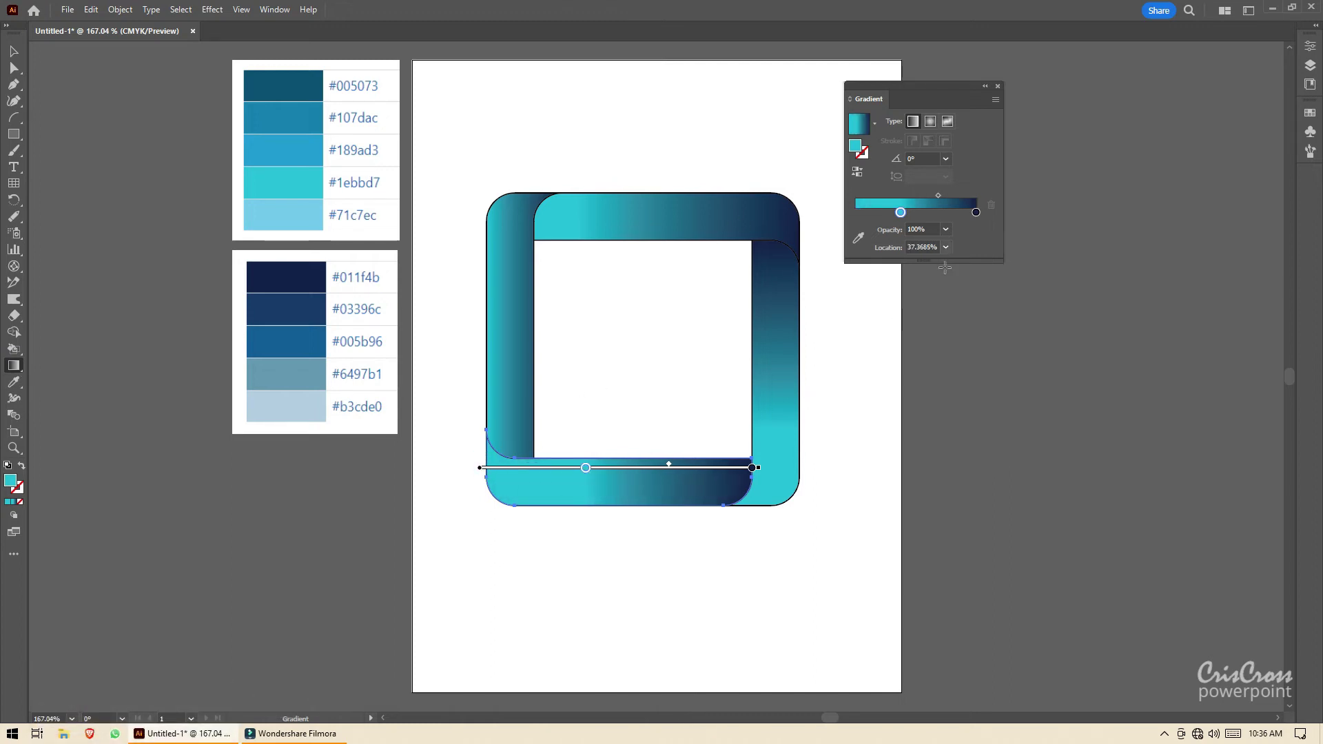
pyautogui.click(997, 86)
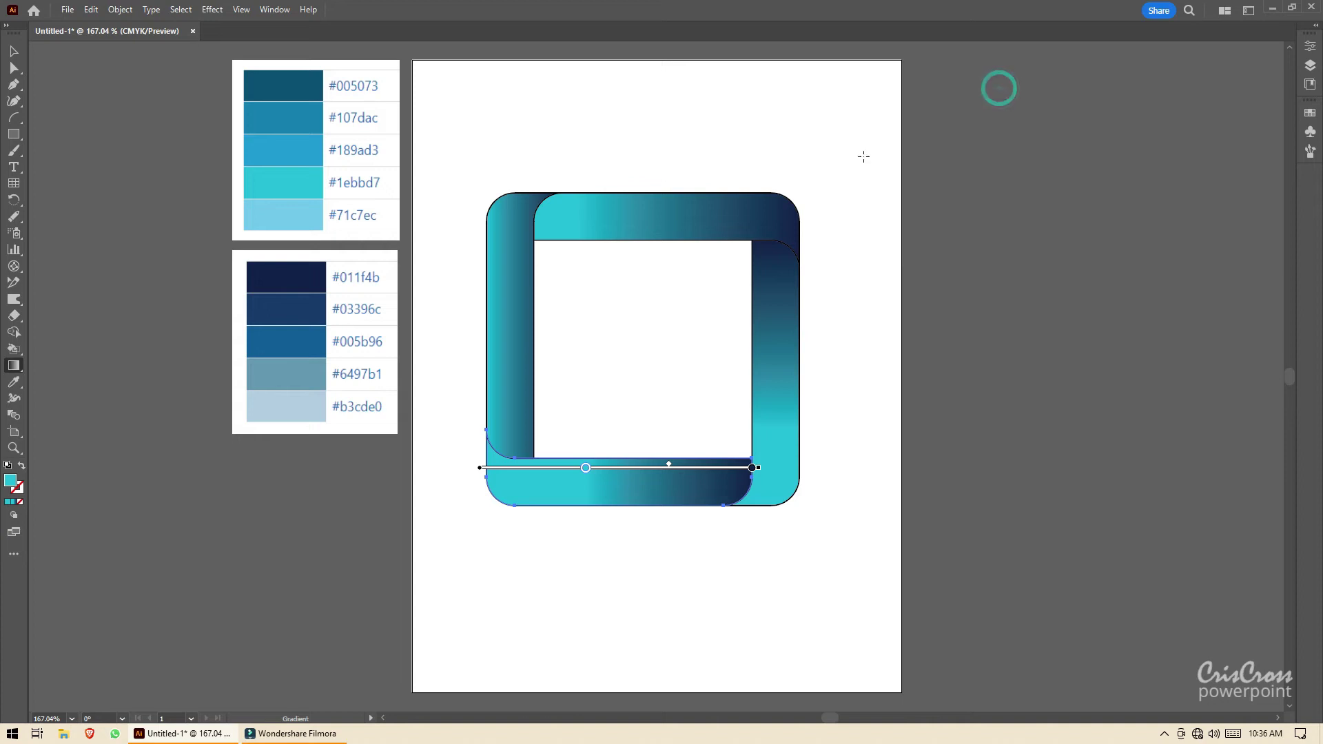
# - Give the left strip a 90° vertical gradient, cyan near the top and navy at the bottom
pyautogui.click(13, 52)
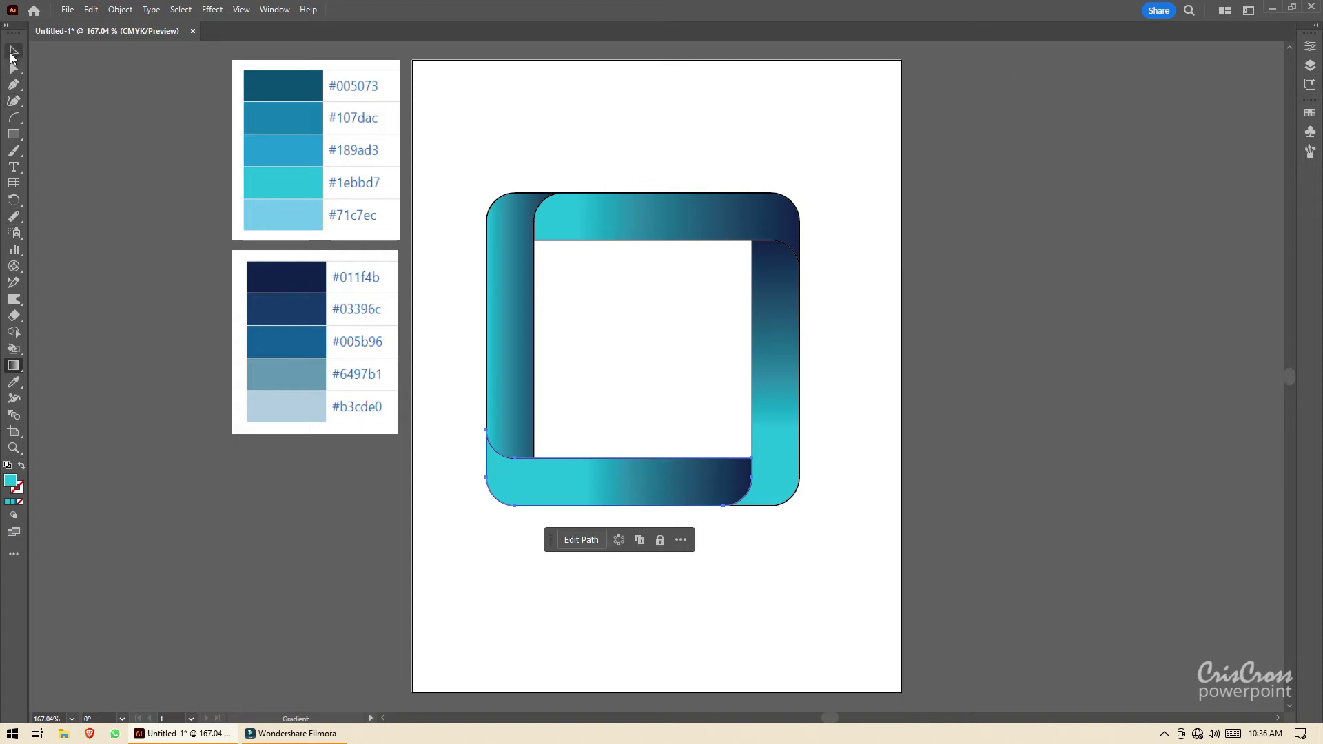
pyautogui.click(503, 333)
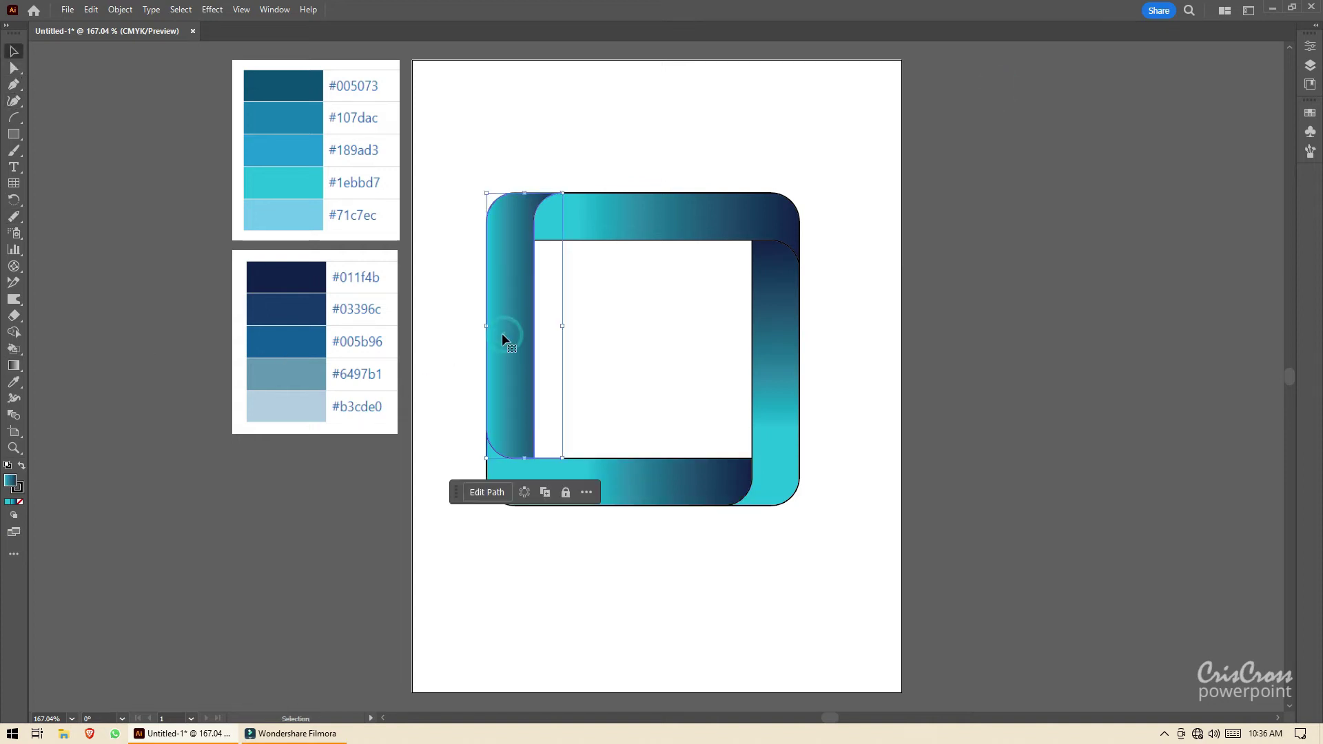
pyautogui.doubleClick(14, 365)
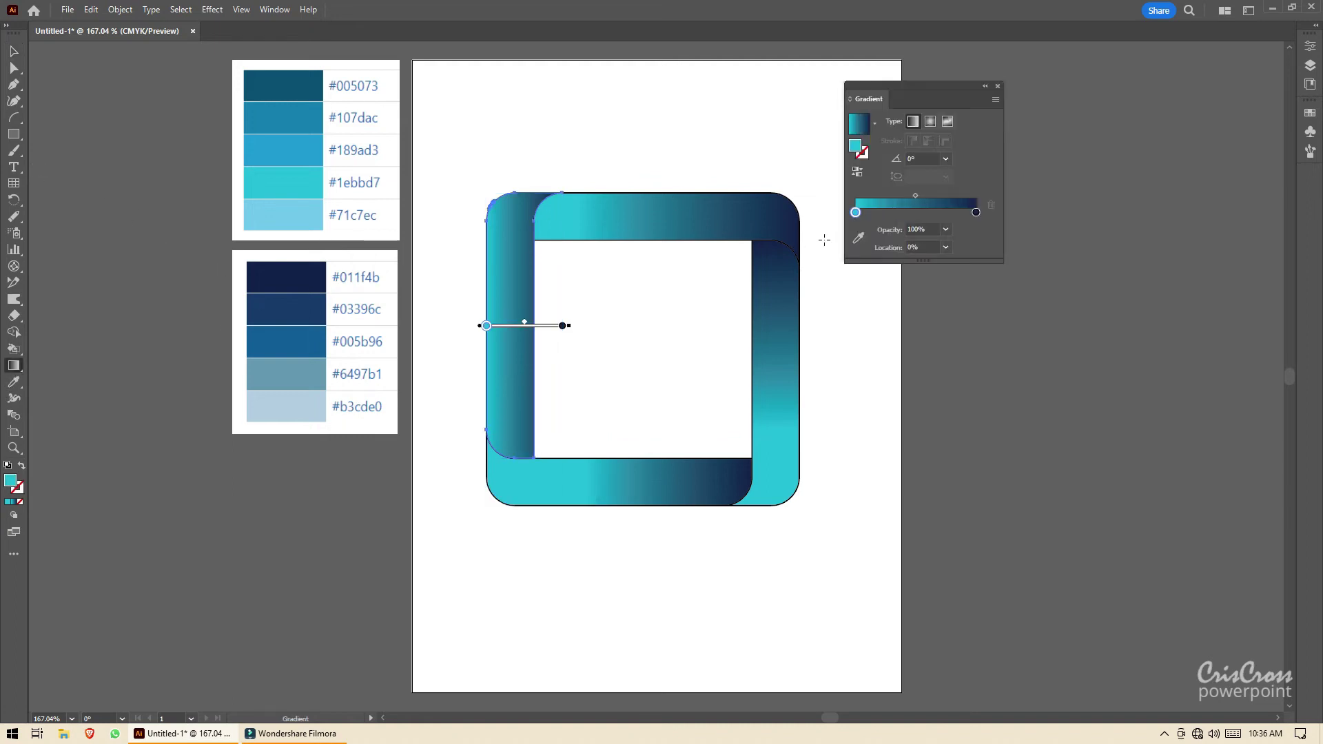
pyautogui.click(945, 159)
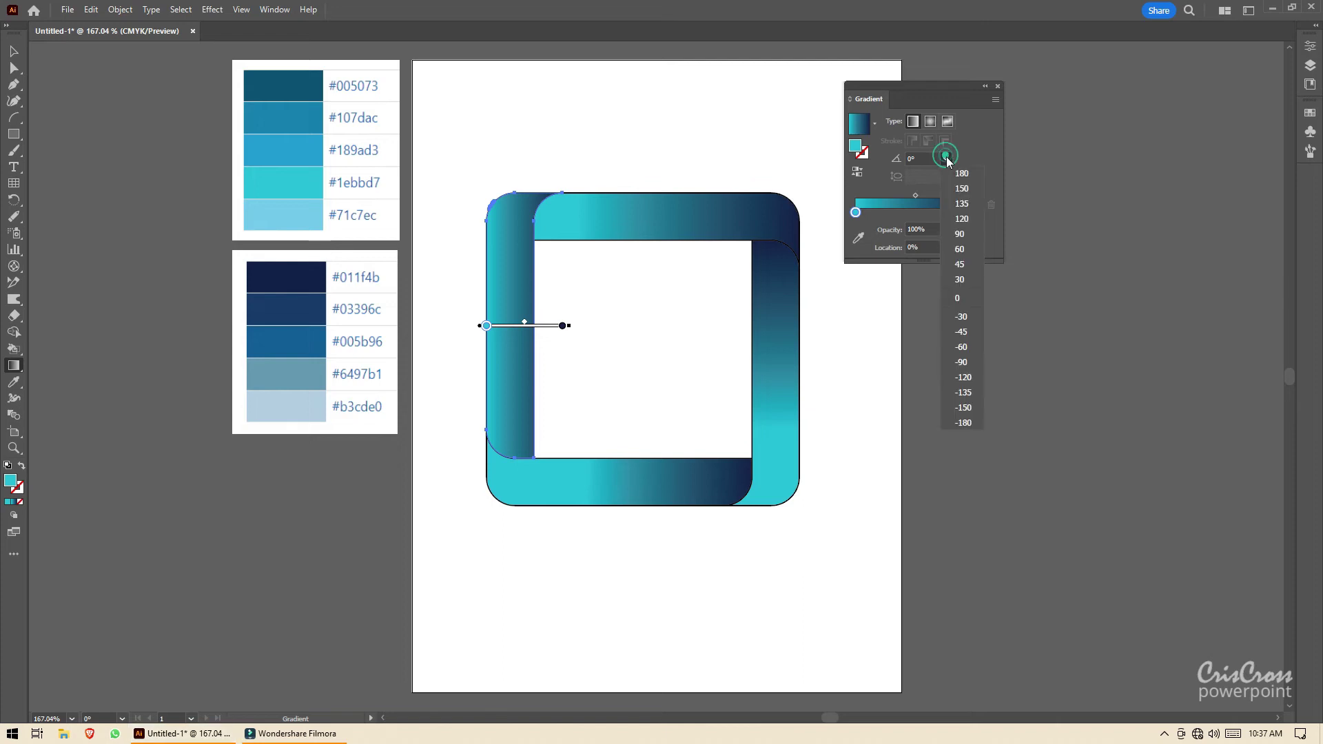
pyautogui.click(960, 234)
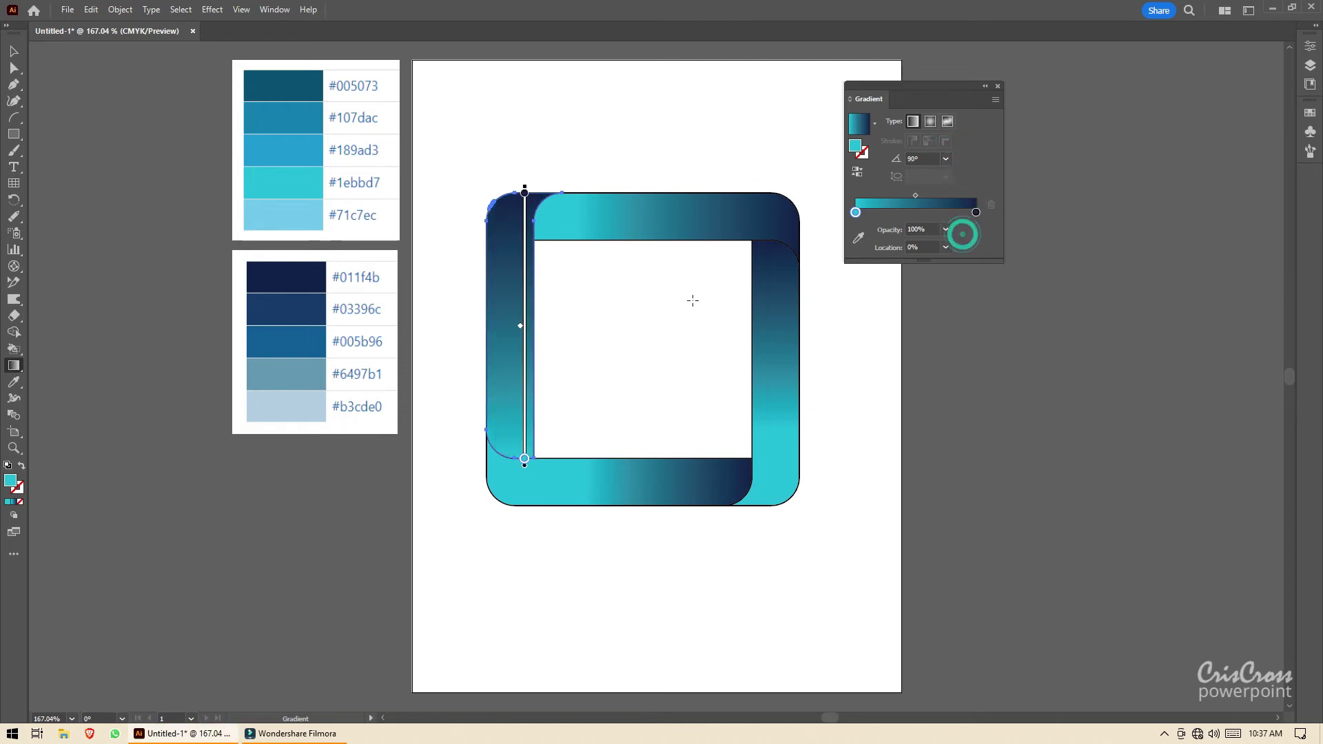
pyautogui.moveTo(524, 460); pyautogui.dragTo(524, 275)
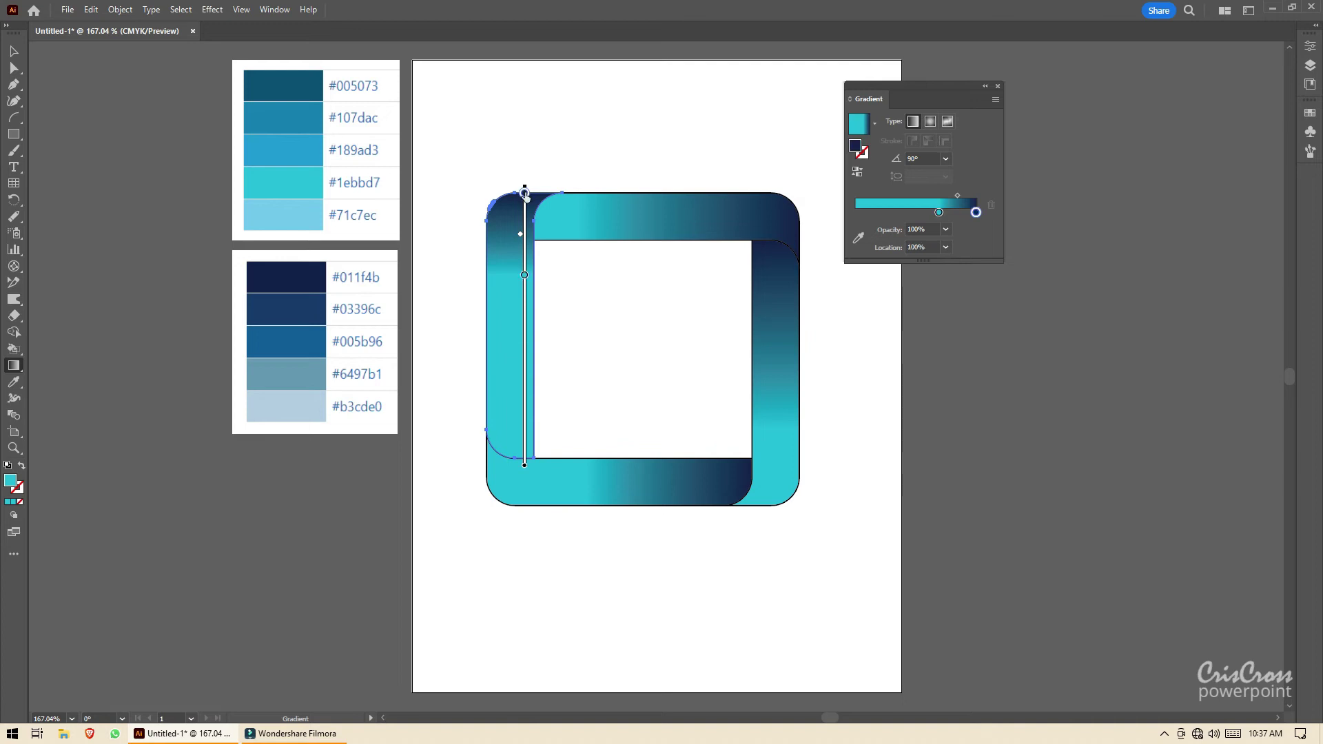
pyautogui.moveTo(525, 195)
pyautogui.mouseDown()
pyautogui.moveTo(511, 422)
pyautogui.moveTo(524, 459)
pyautogui.mouseUp()
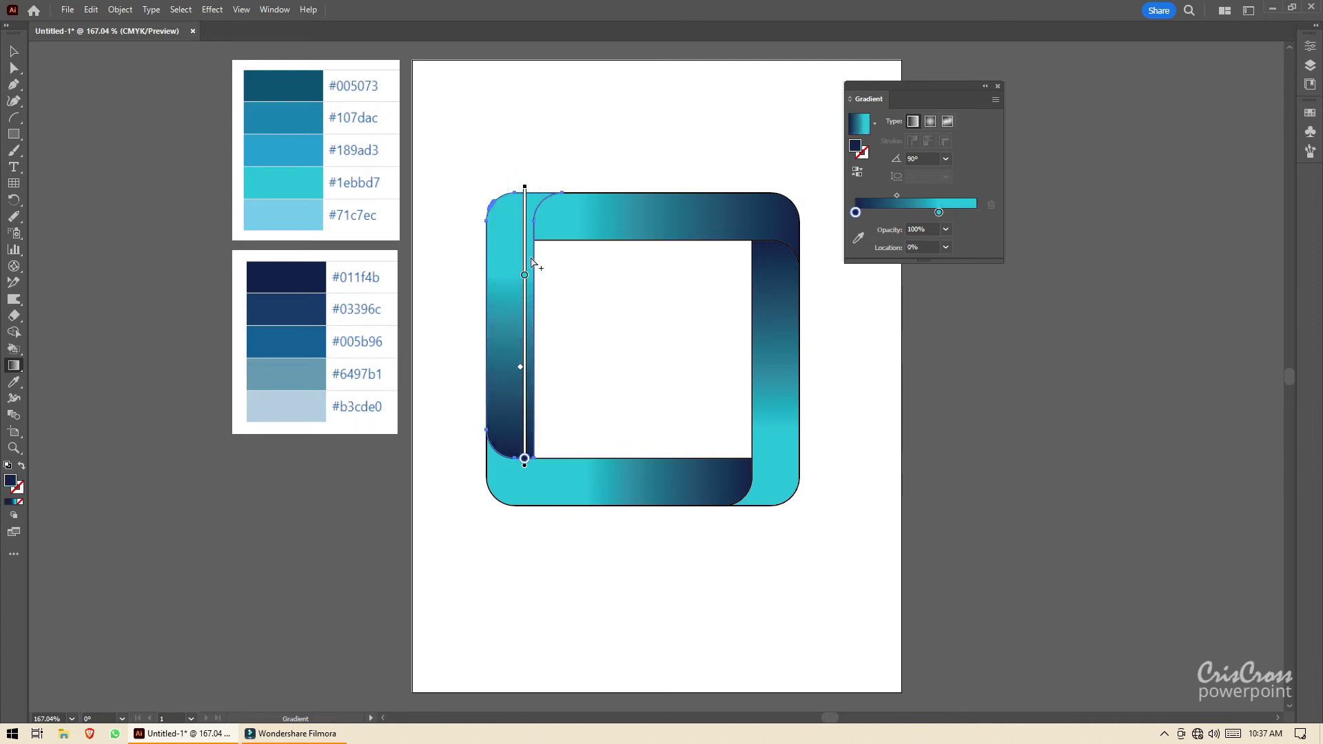
pyautogui.moveTo(524, 277); pyautogui.dragTo(524, 249)
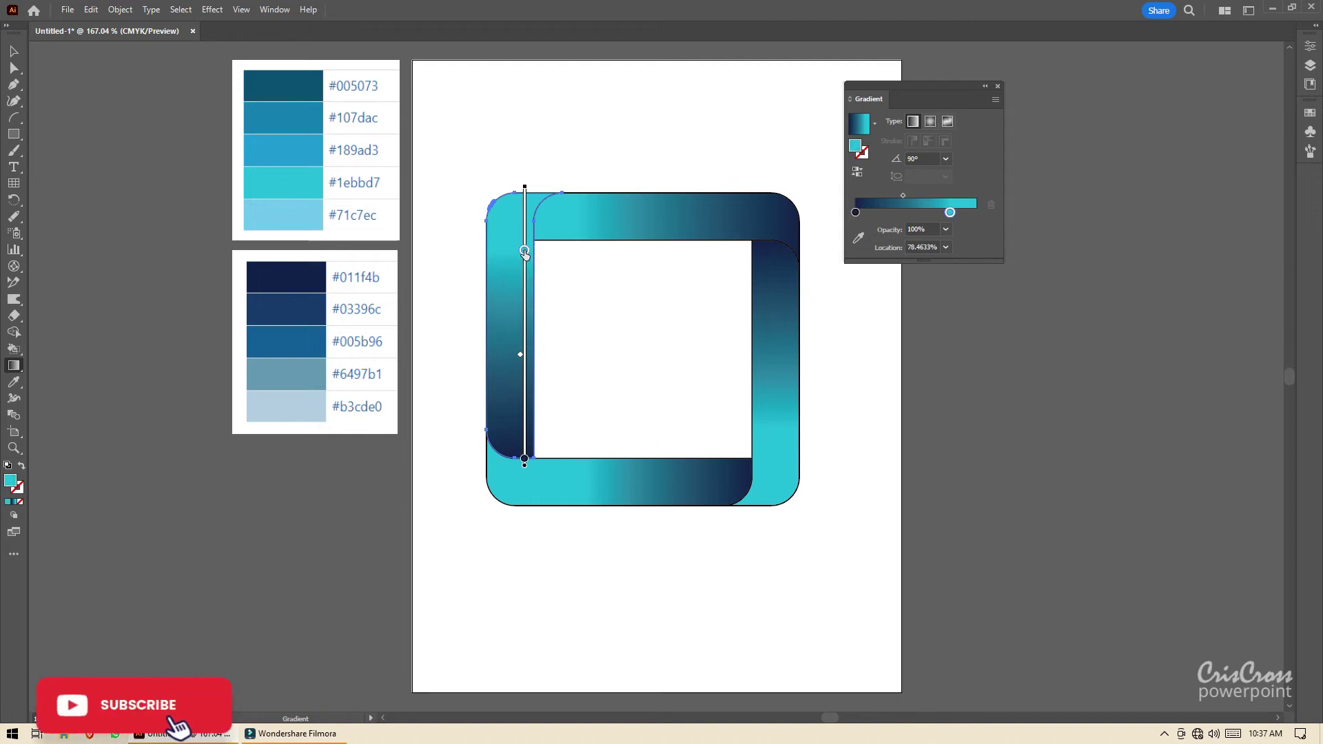
pyautogui.click(1003, 85)
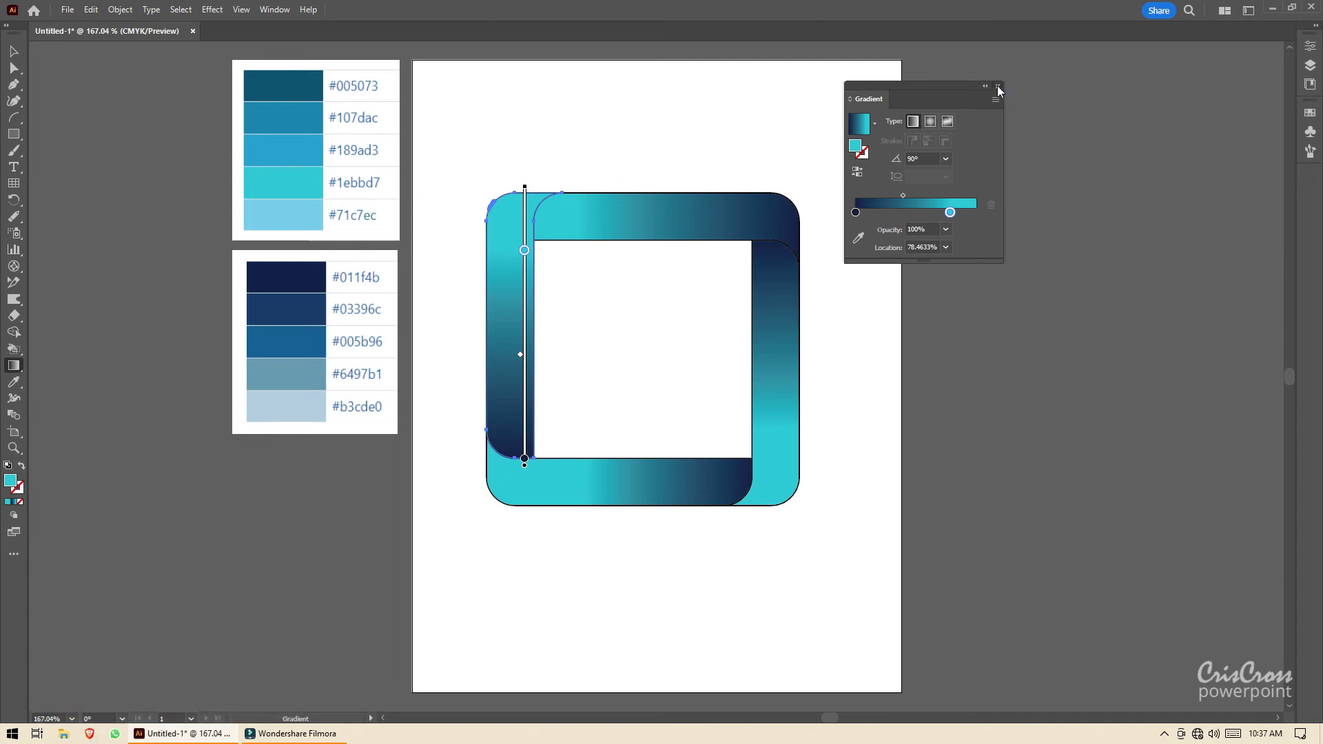
pyautogui.click(998, 85)
# - Marquee-select all four gradient strips
pyautogui.click(16, 53)
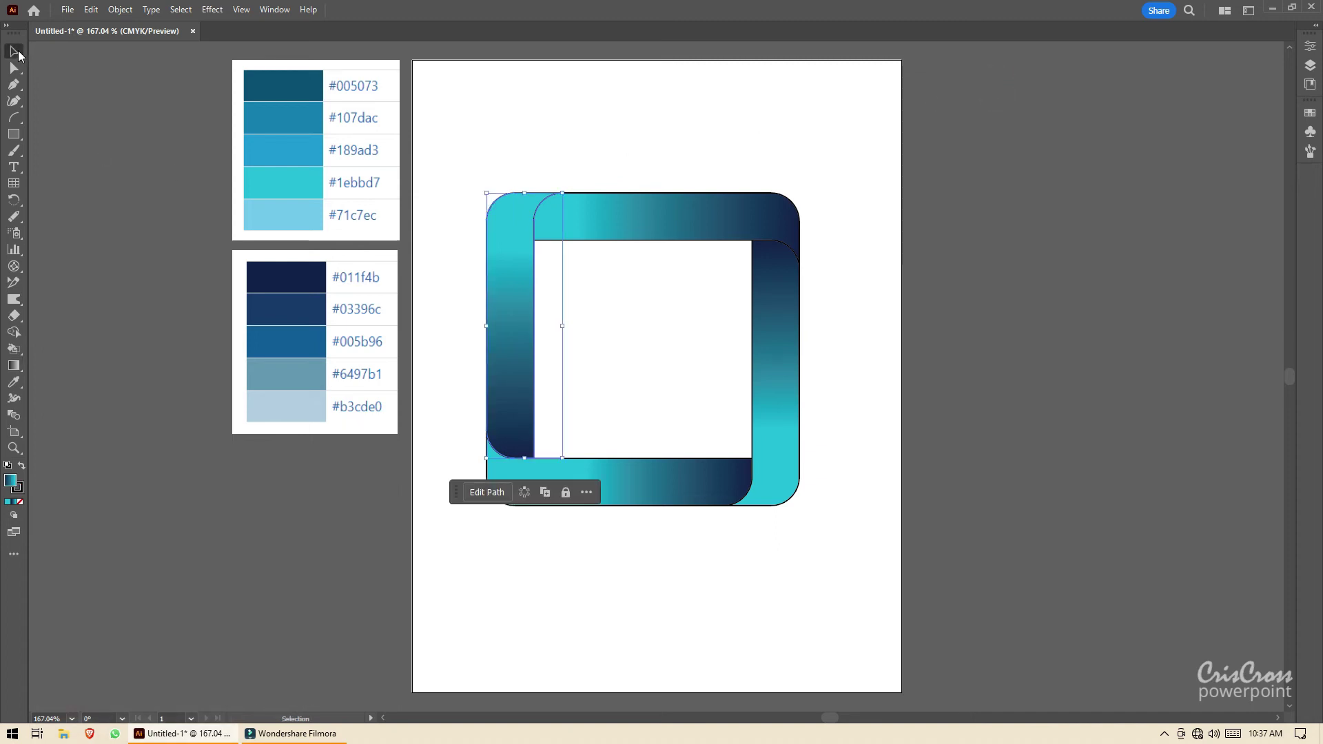
pyautogui.click(713, 118)
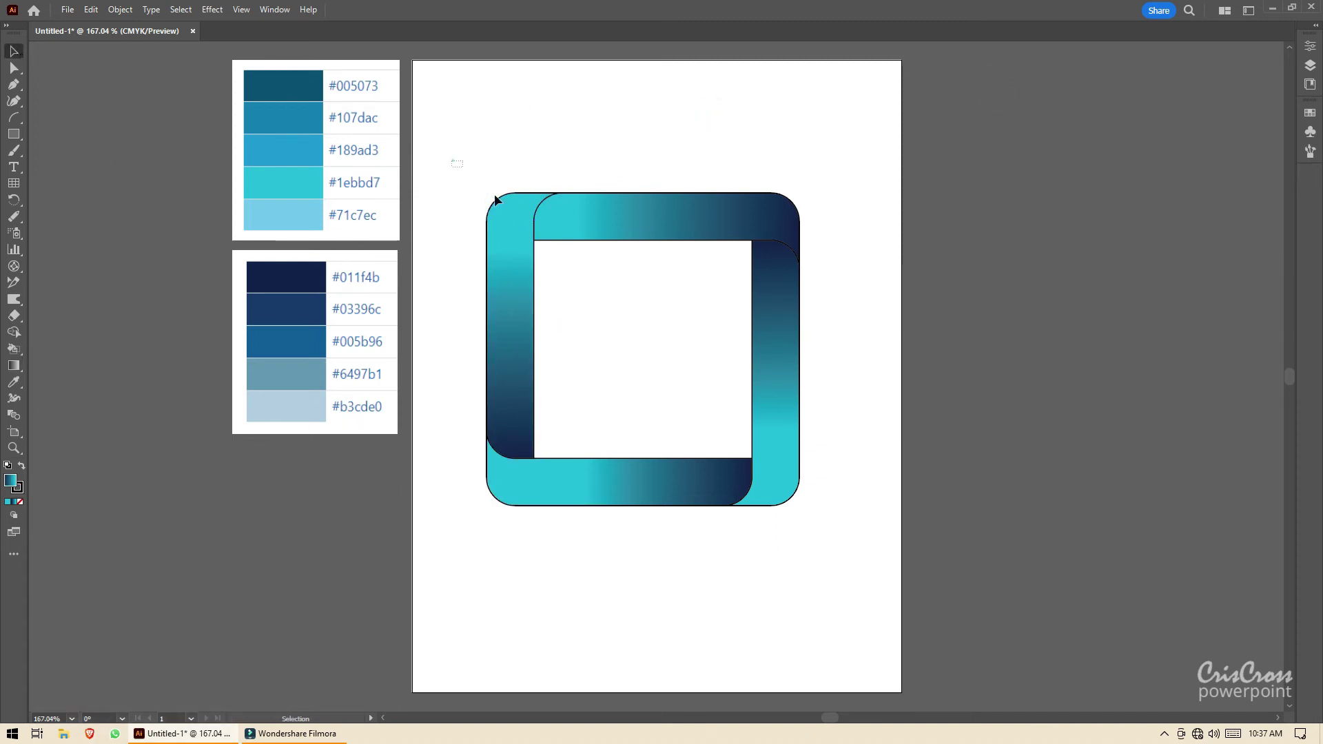
pyautogui.moveTo(452, 161); pyautogui.dragTo(825, 542)
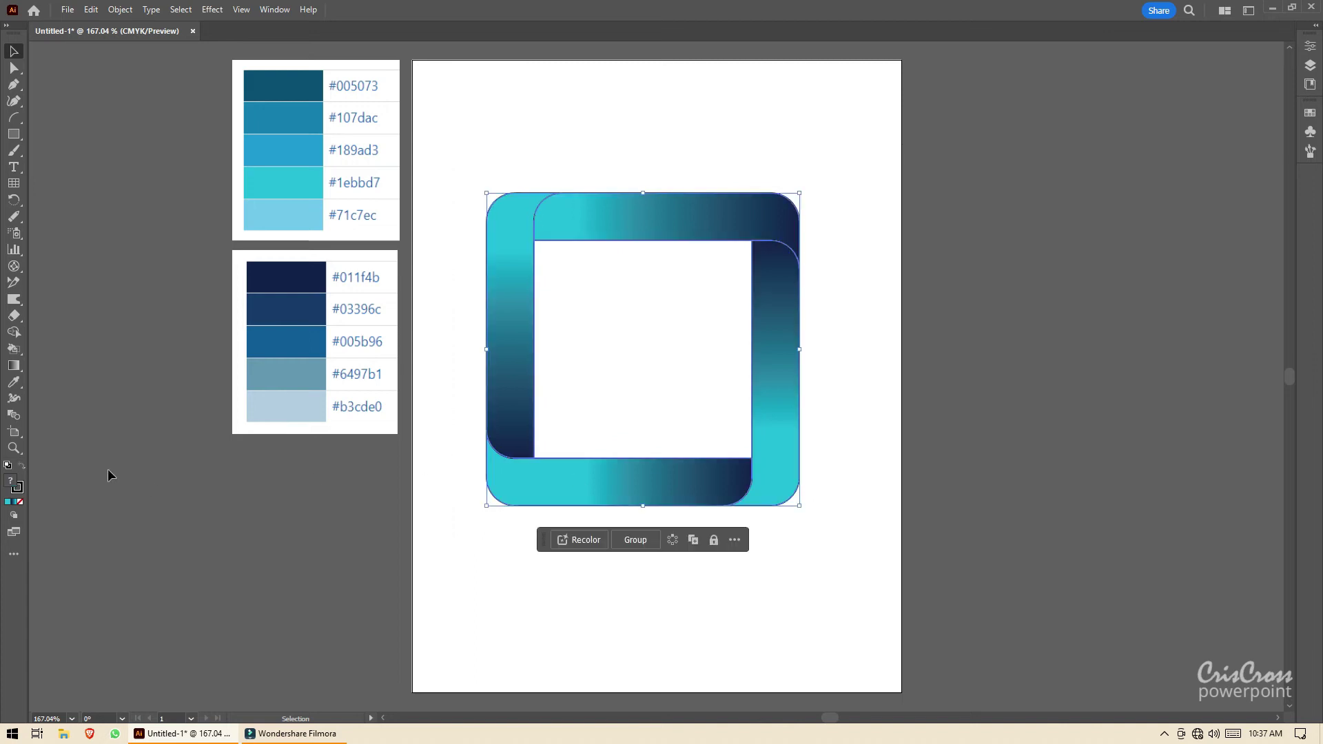
# - Remove the outline stroke from all four strips
pyautogui.click(7, 502)
pyautogui.click(20, 502)
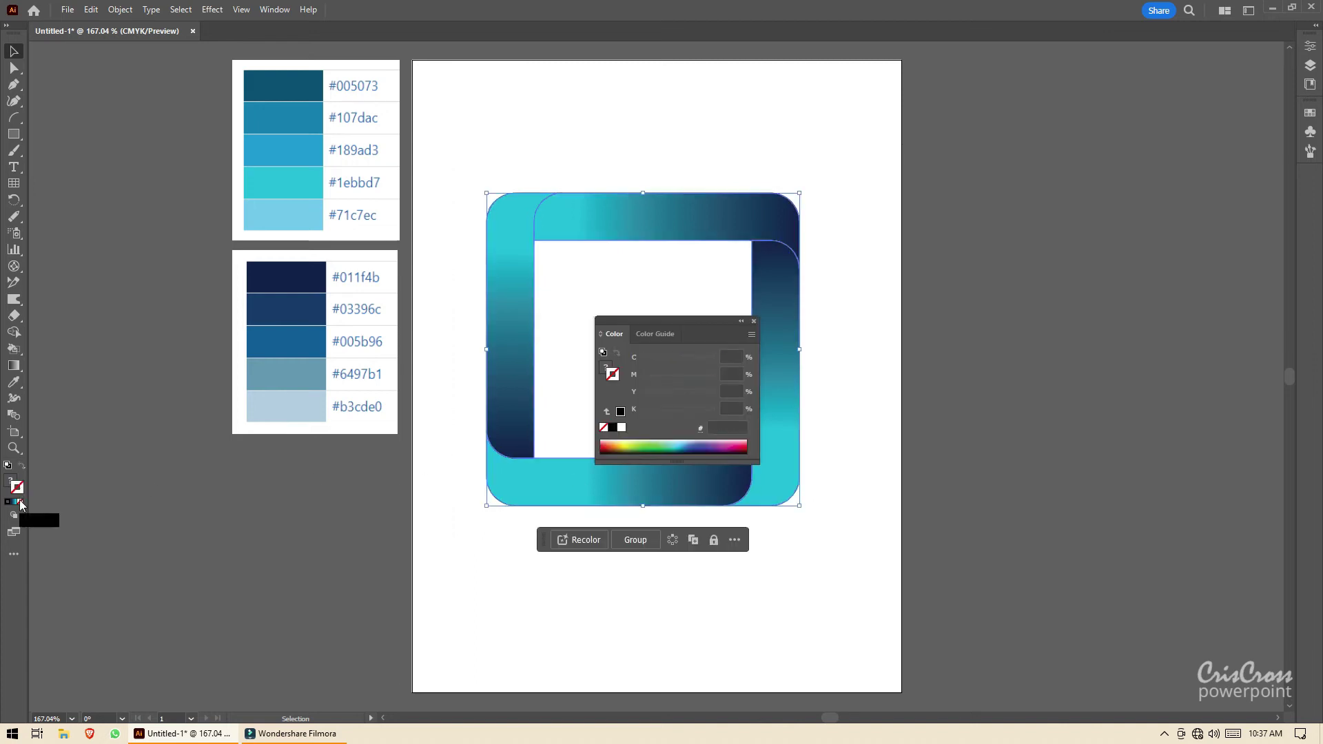
pyautogui.click(754, 321)
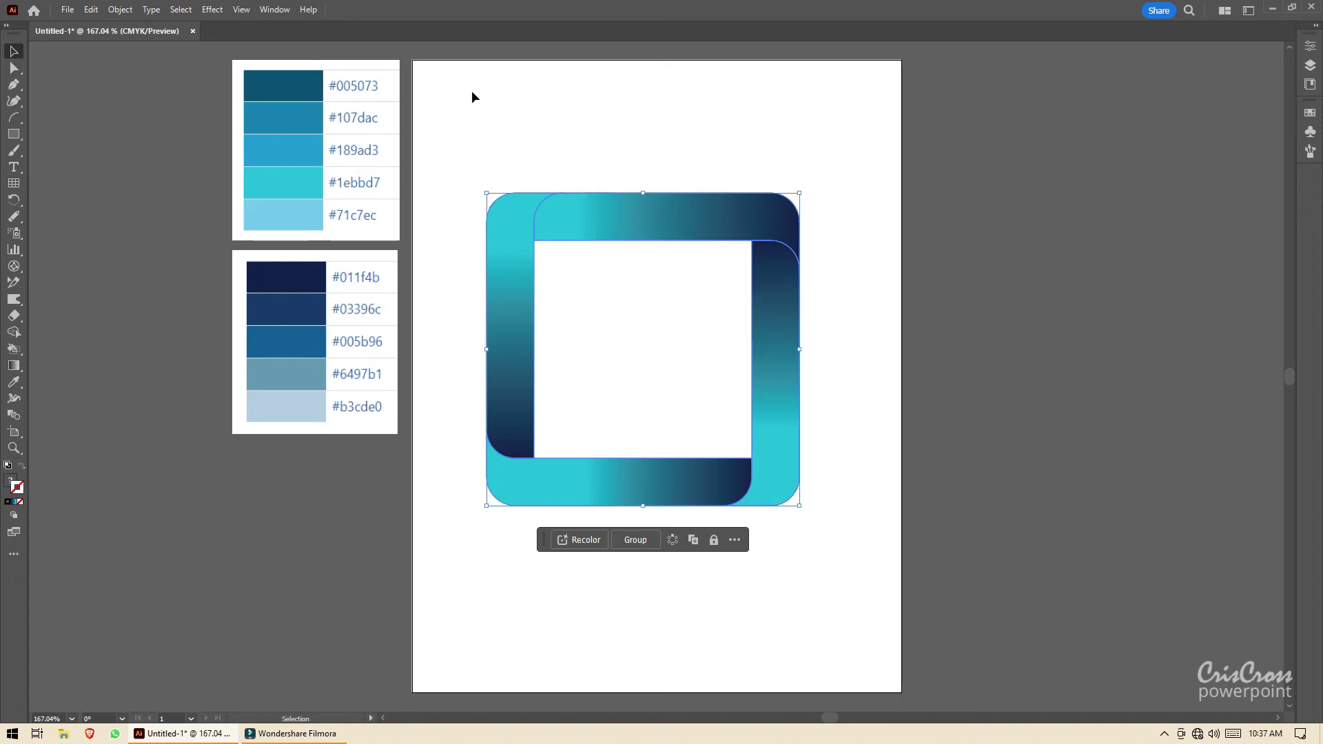
# - Group the four strips and move the frame slightly up and right
pyautogui.click(119, 10)
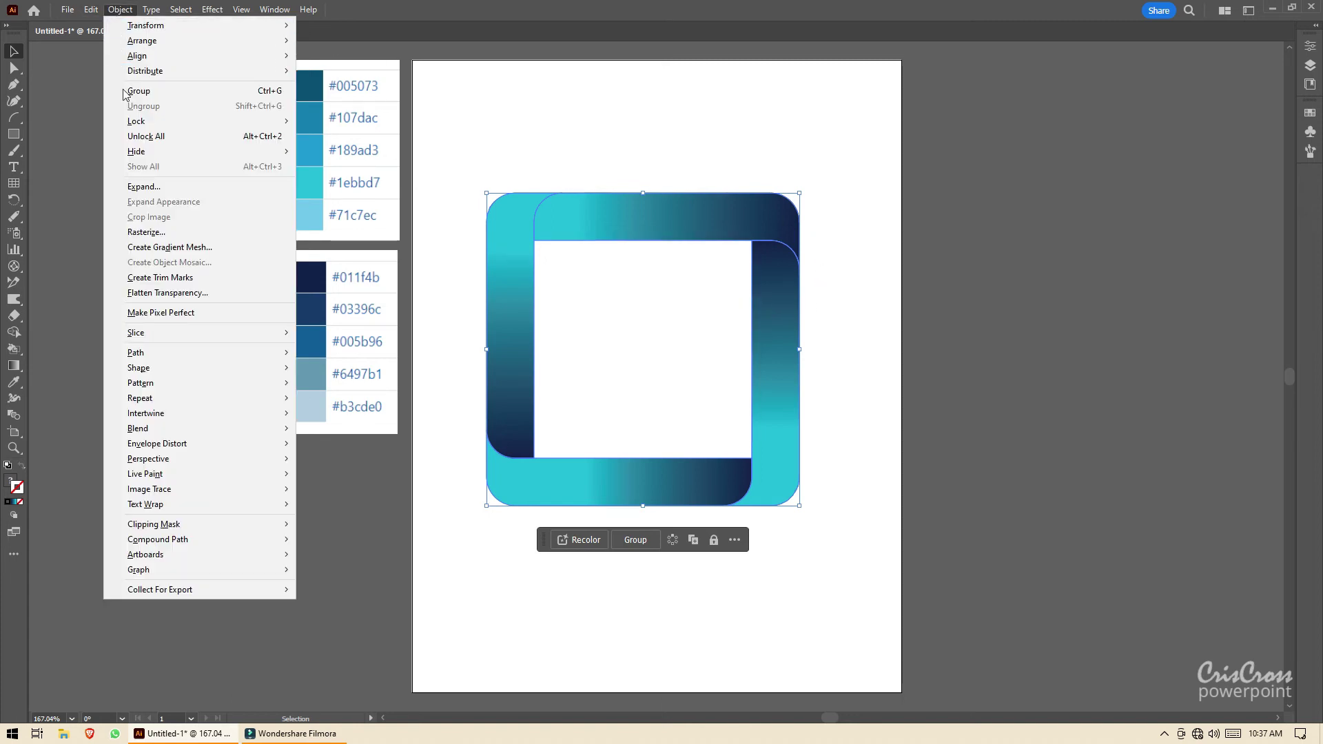
pyautogui.click(148, 91)
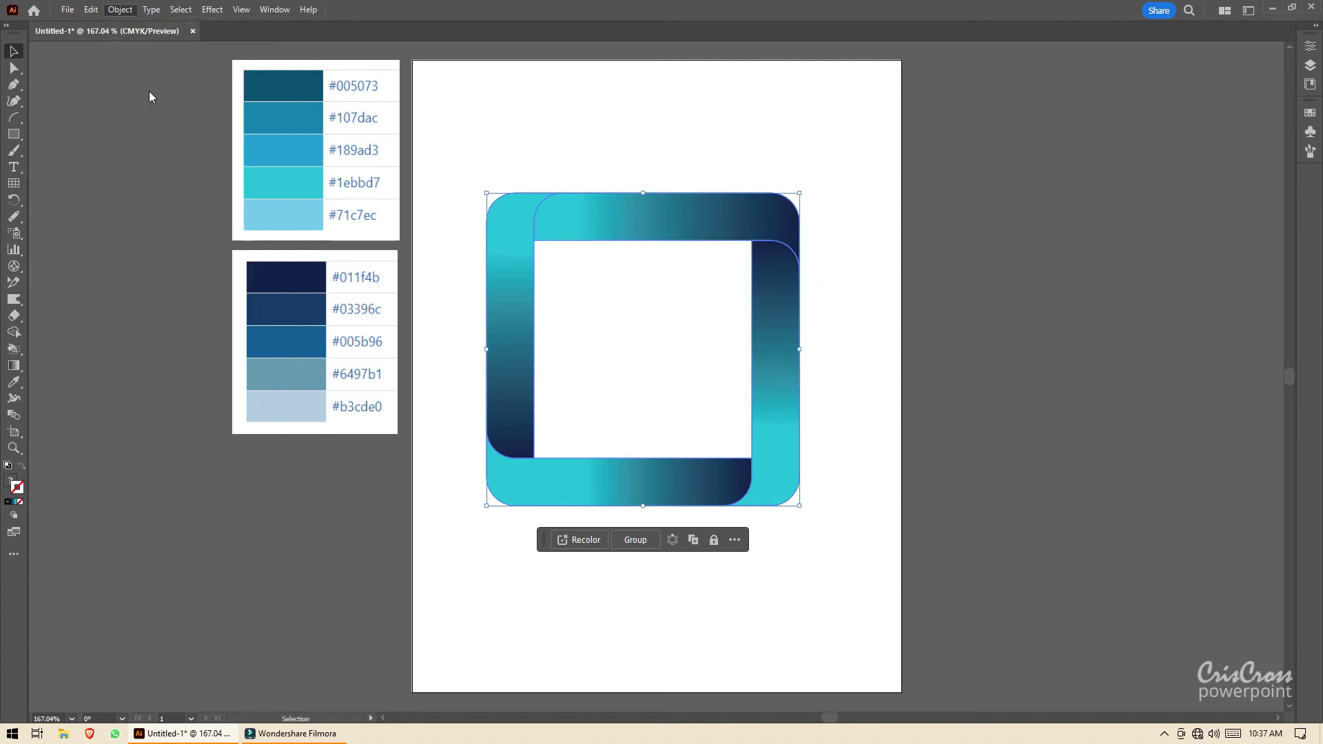
pyautogui.click(672, 159)
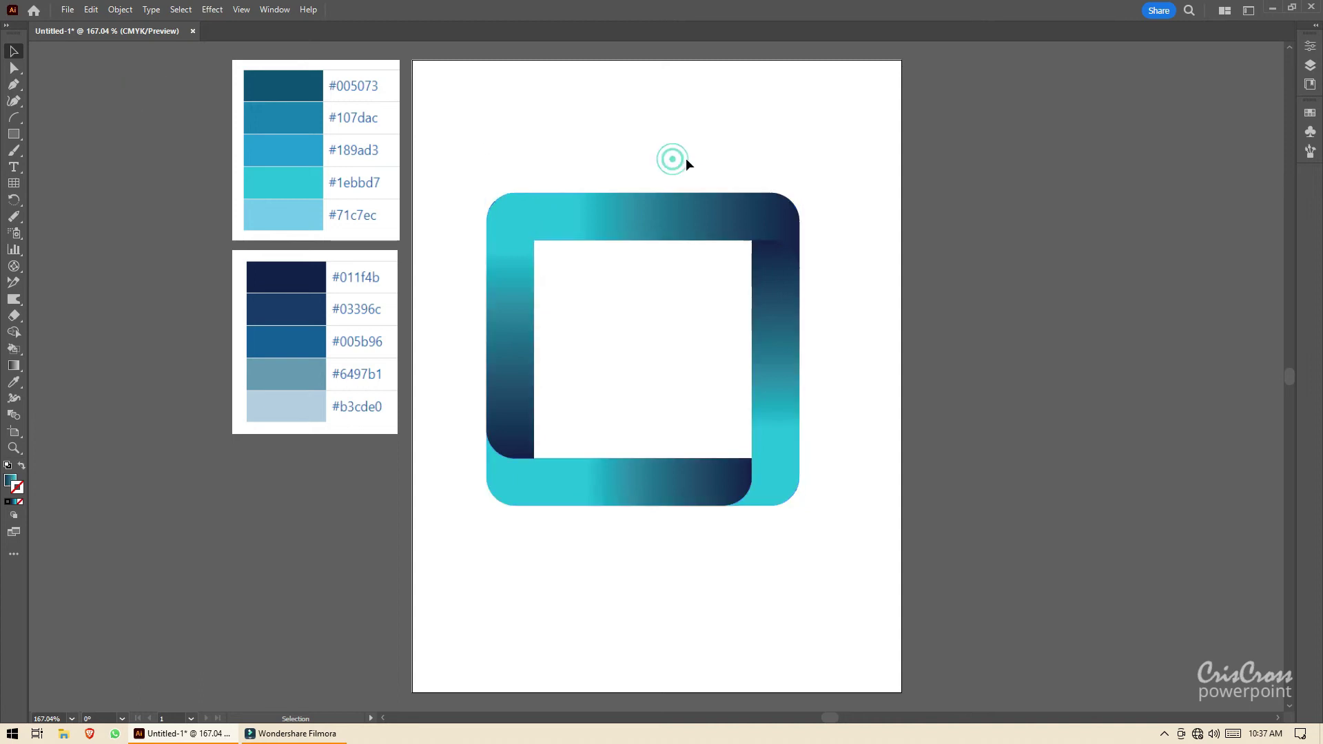
pyautogui.click(635, 212)
pyautogui.moveTo(644, 213)
pyautogui.mouseDown()
pyautogui.moveTo(666, 189)
pyautogui.moveTo(659, 197)
pyautogui.mouseUp()
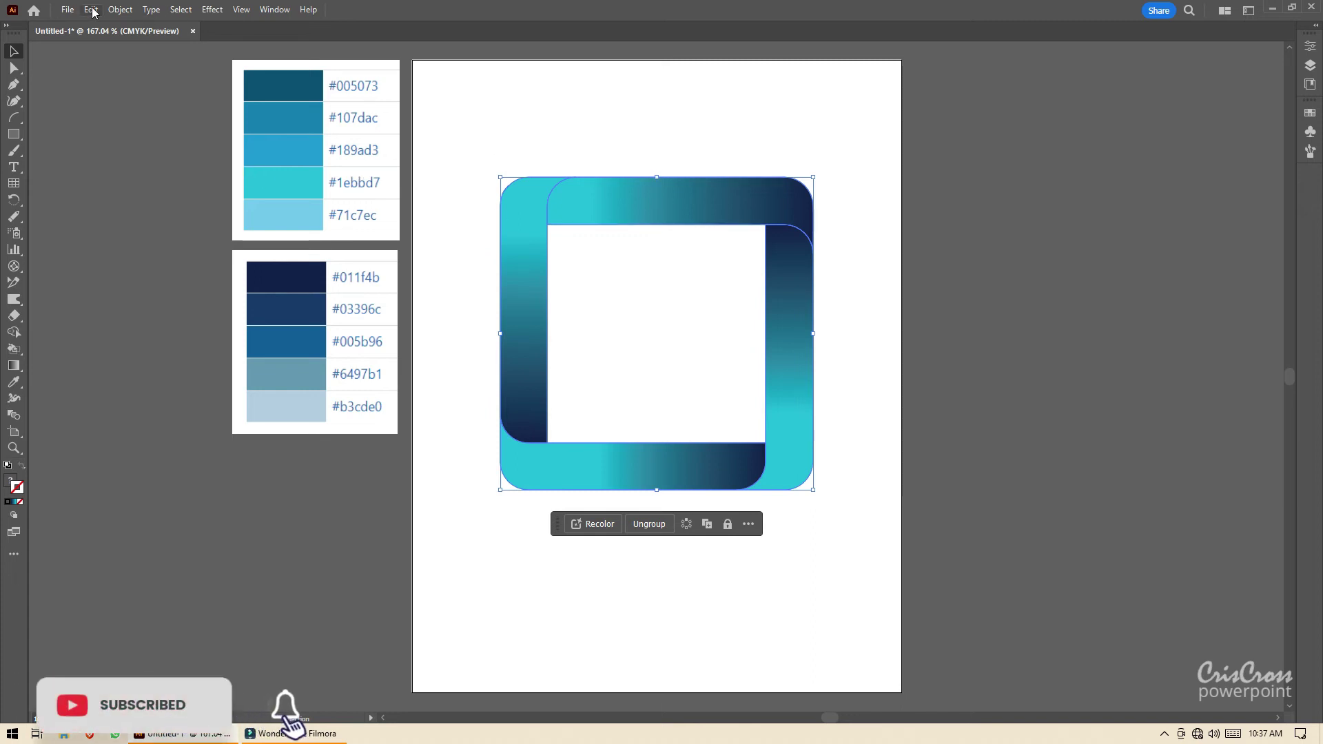
# - Ungroup the frame and select only the top strip
pyautogui.click(121, 11)
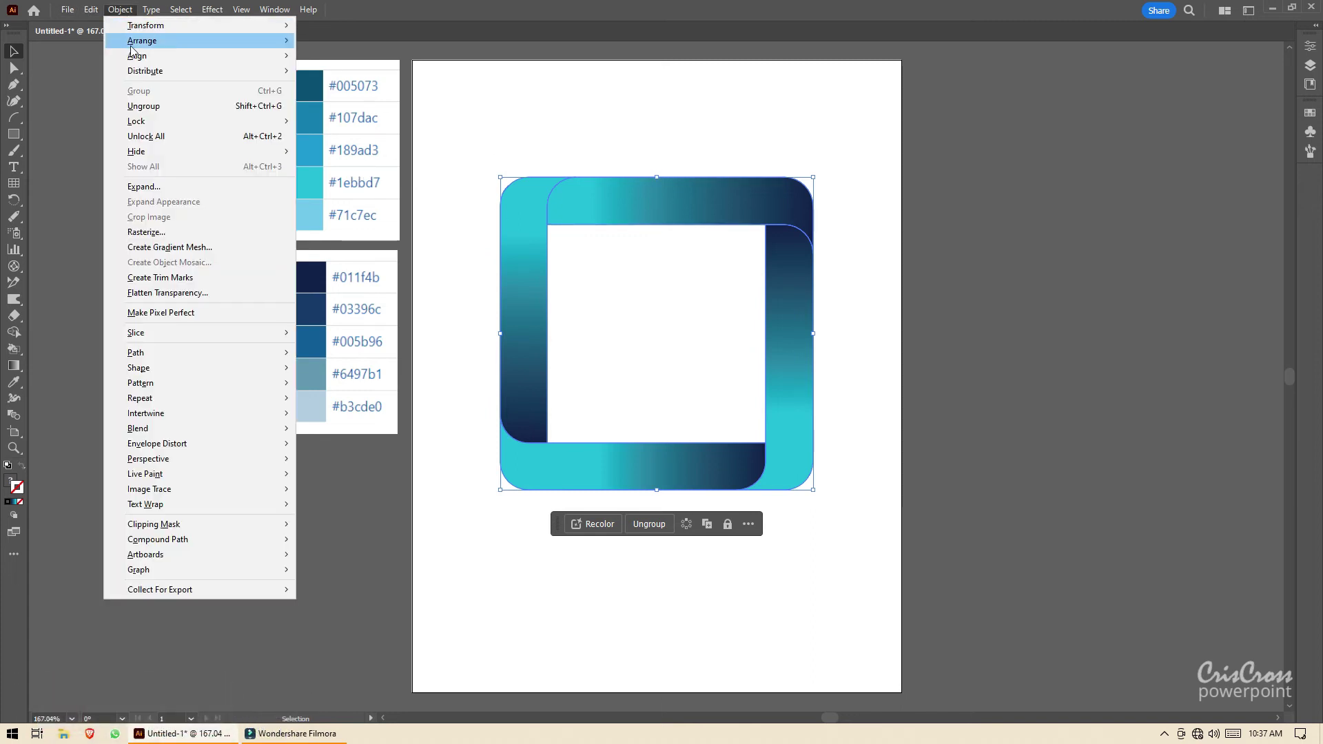
pyautogui.click(143, 106)
pyautogui.click(529, 135)
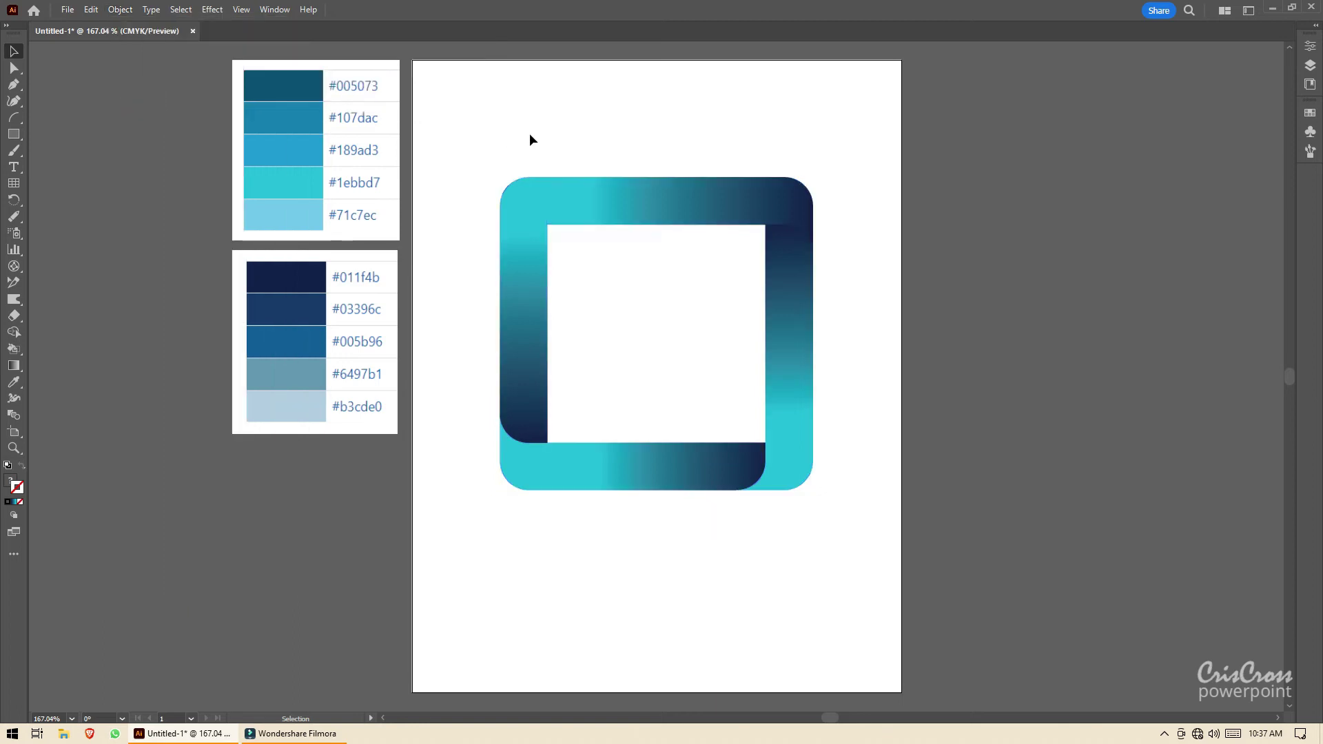
pyautogui.click(636, 200)
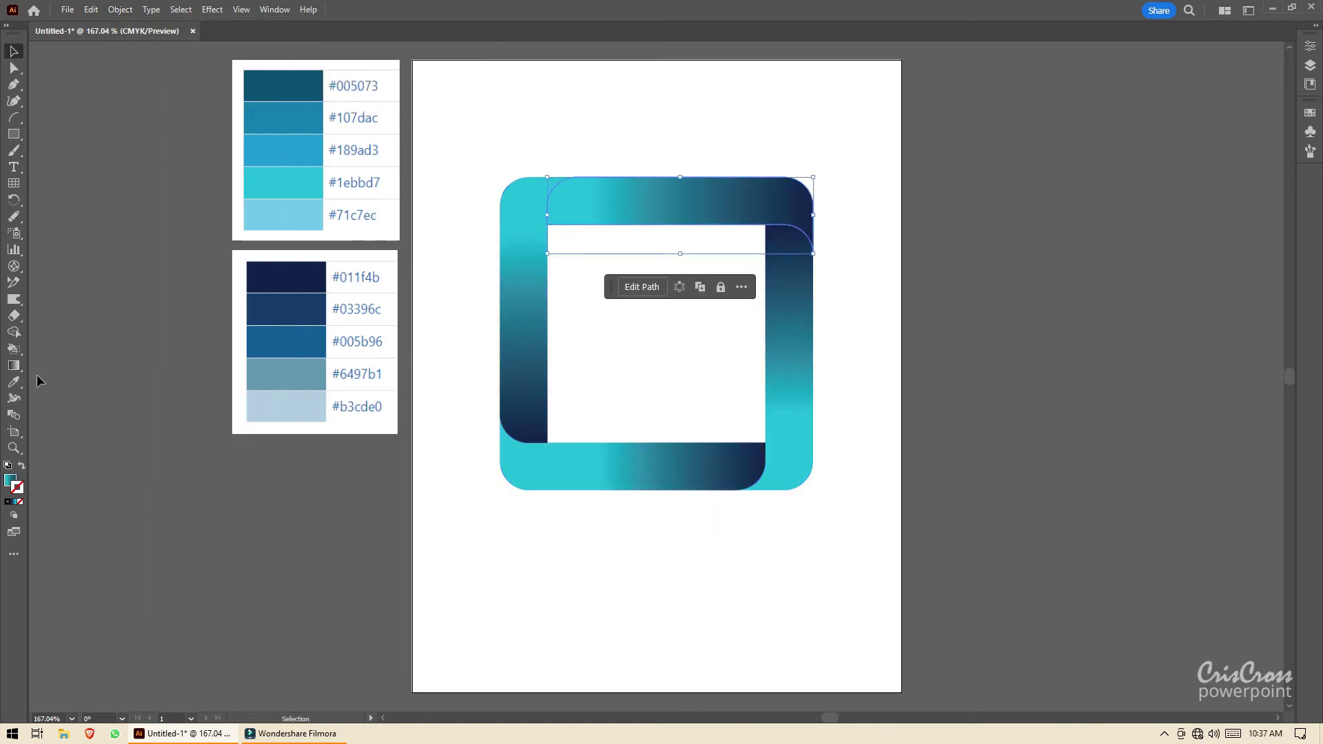
# - Reopen the top strip's gradient settings and shift its dark stop to about 35%
pyautogui.doubleClick(14, 365)
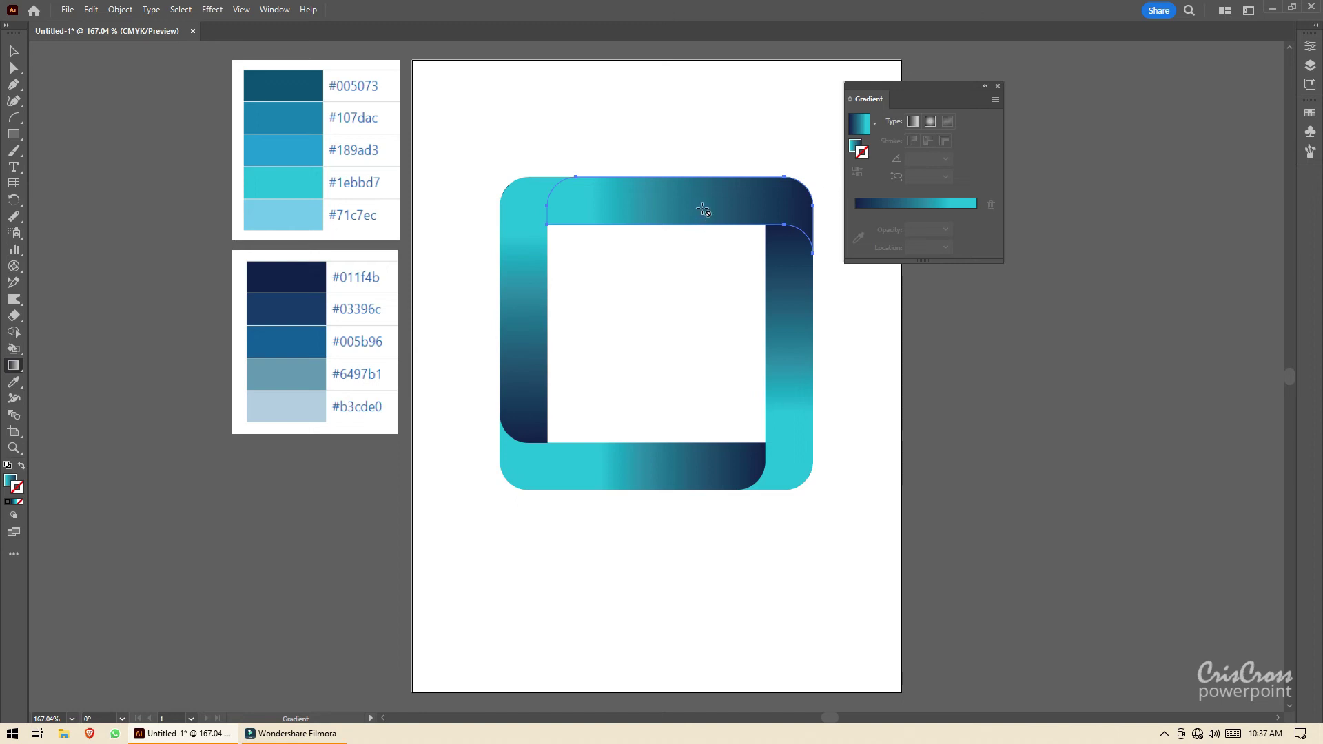
pyautogui.click(998, 87)
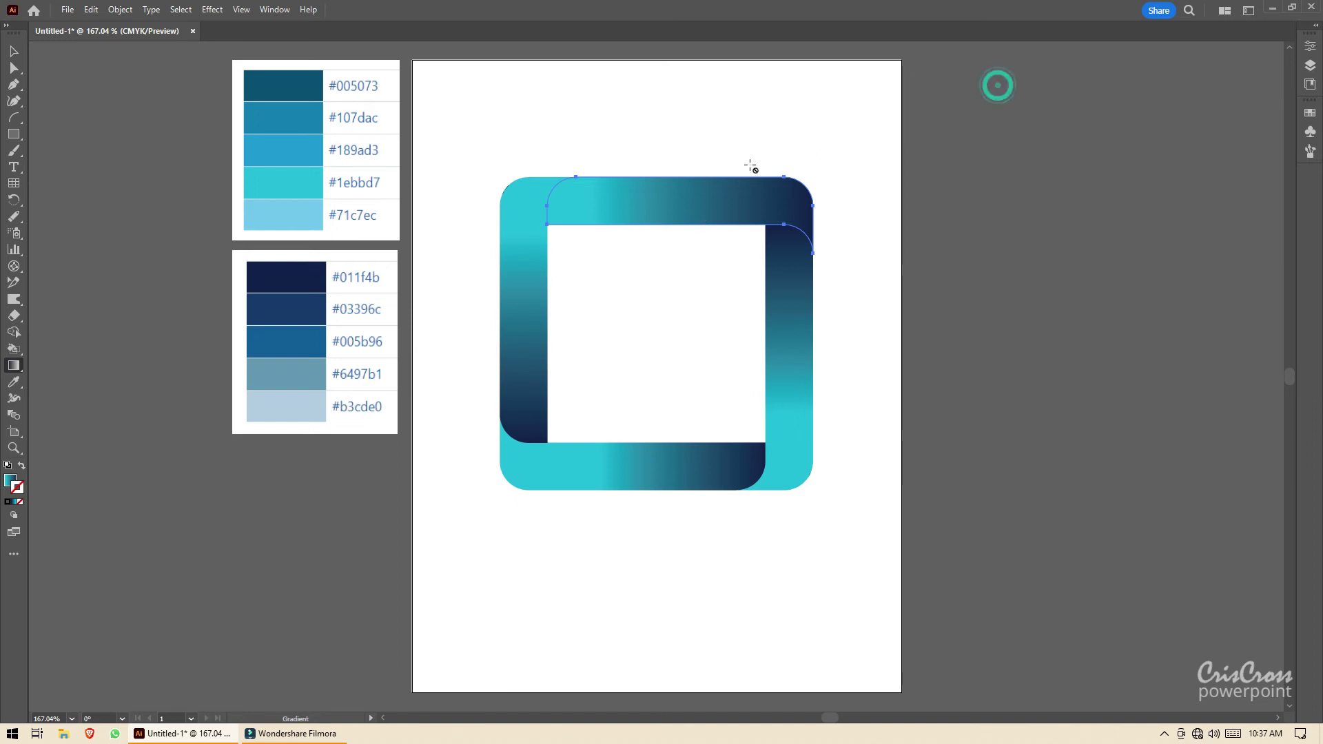
pyautogui.click(14, 52)
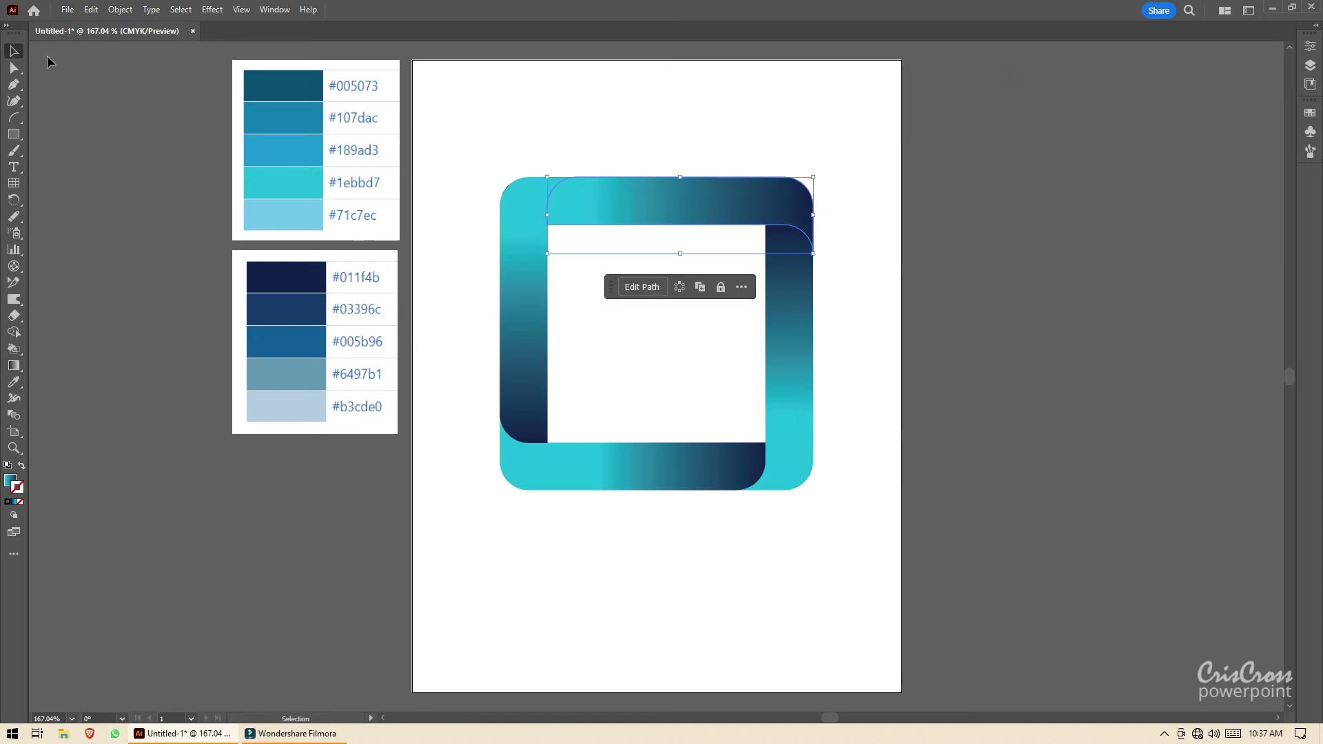
pyautogui.click(14, 368)
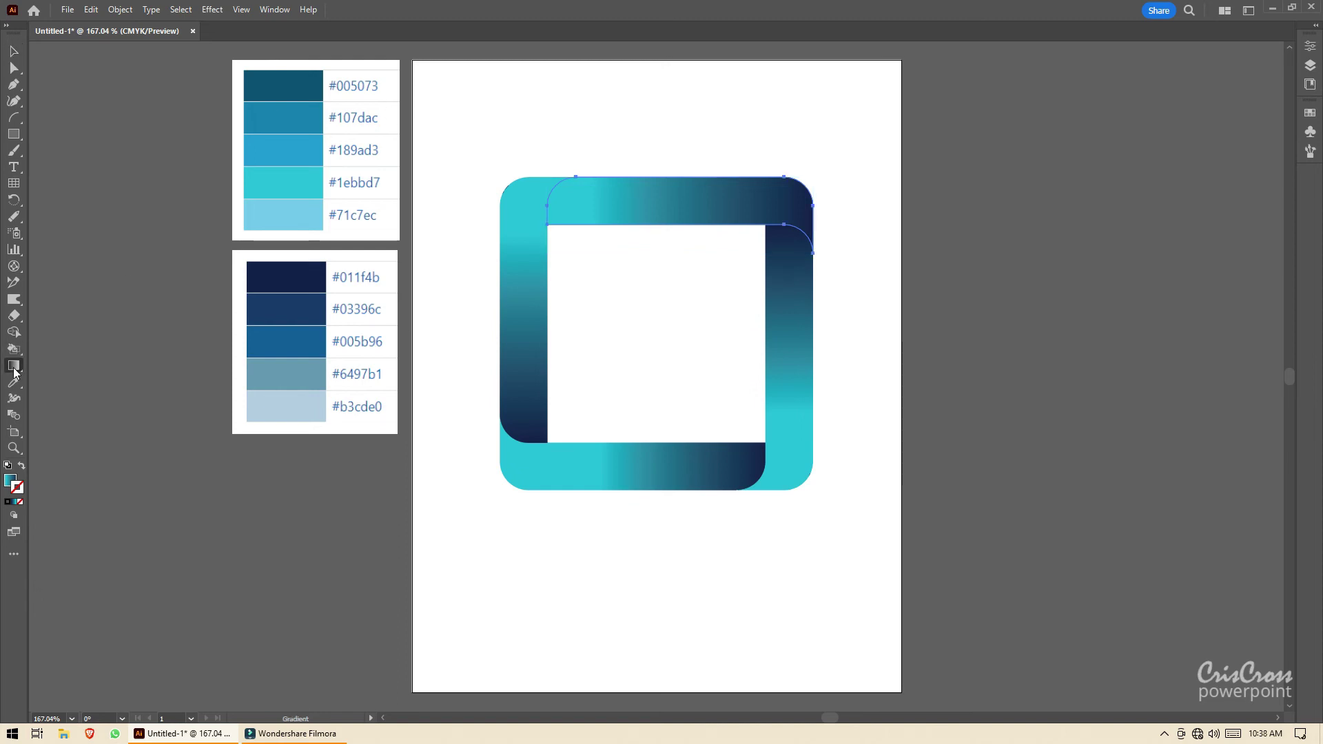
pyautogui.doubleClick(14, 371)
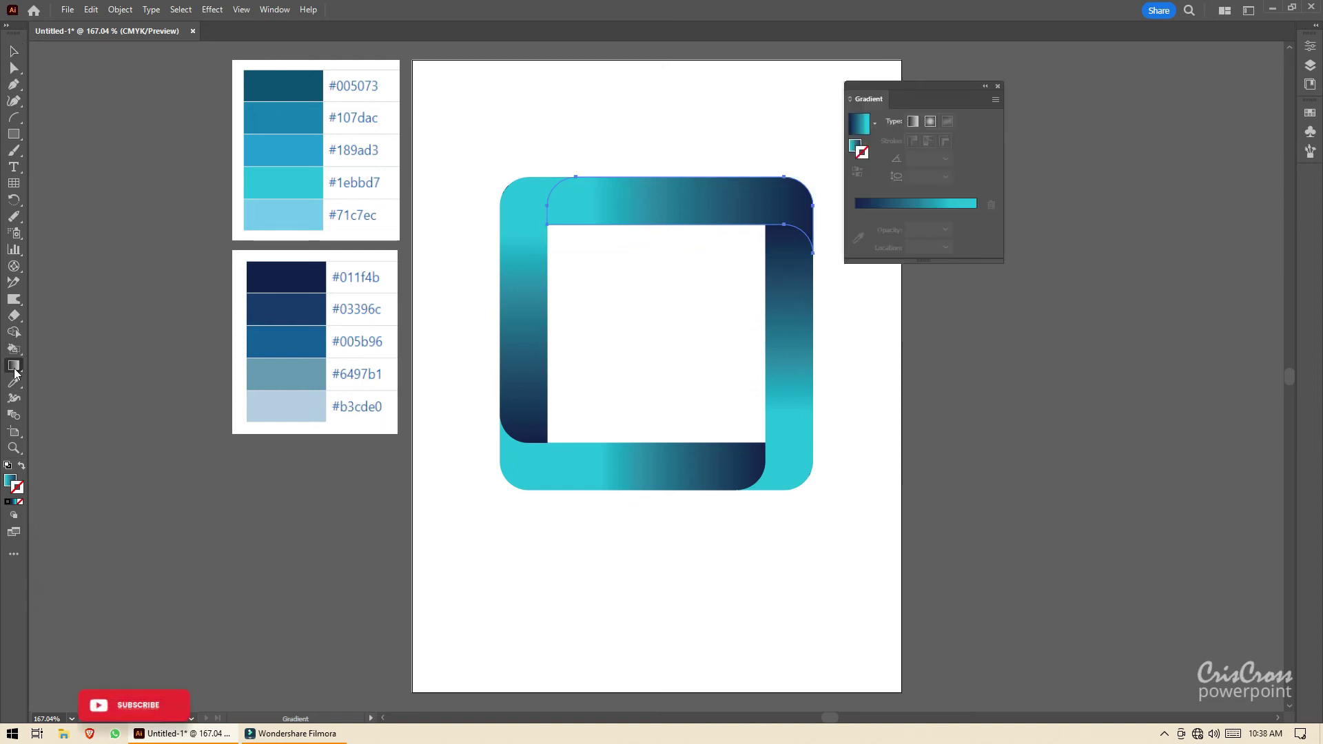
pyautogui.click(895, 204)
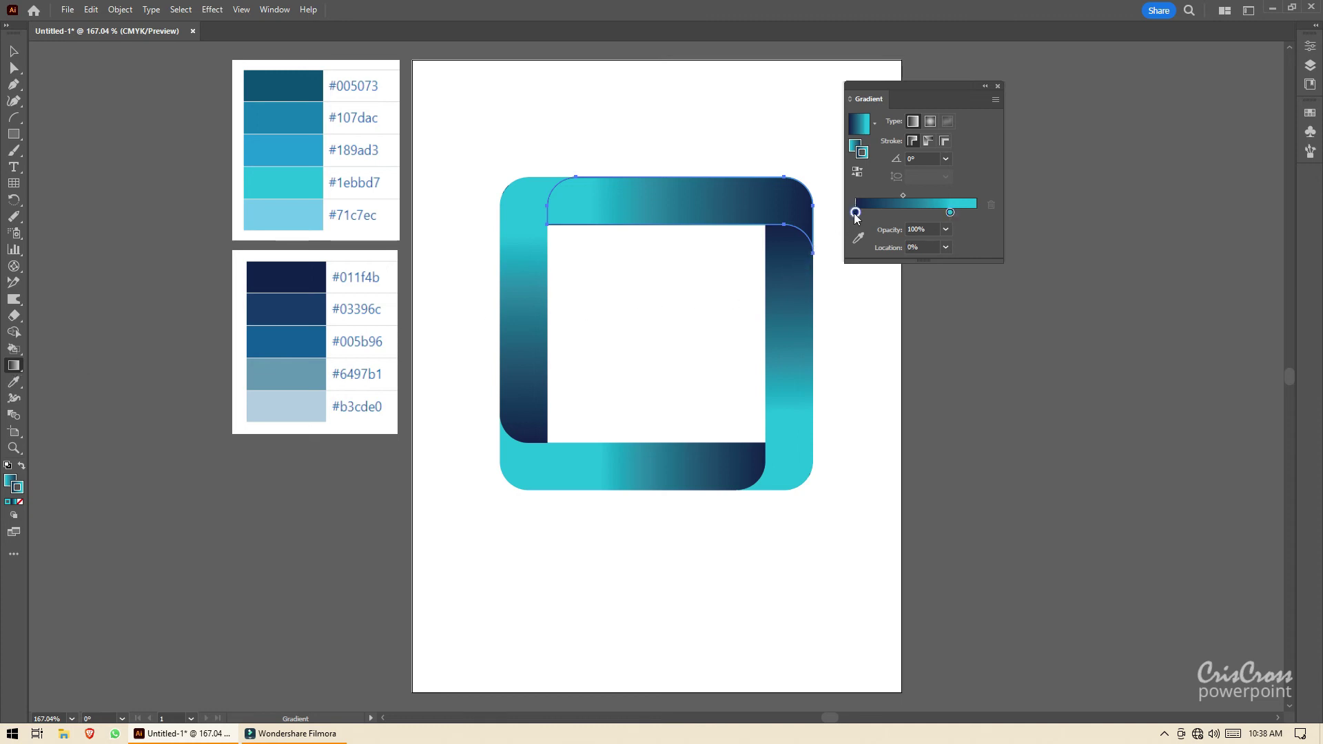
pyautogui.moveTo(855, 212); pyautogui.dragTo(898, 212)
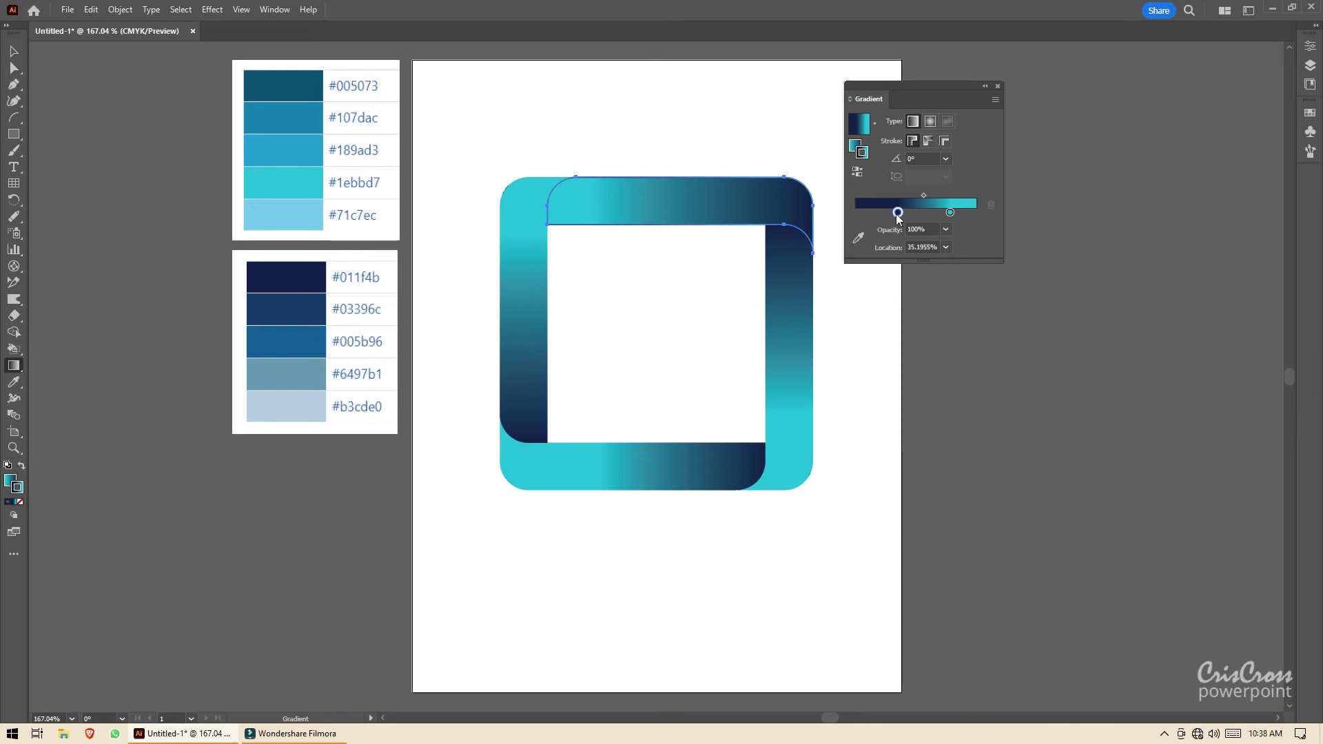
# - Remove the top strip's stroke and place navy at its left end, cyan at about 82%
pyautogui.click(20, 504)
pyautogui.click(11, 480)
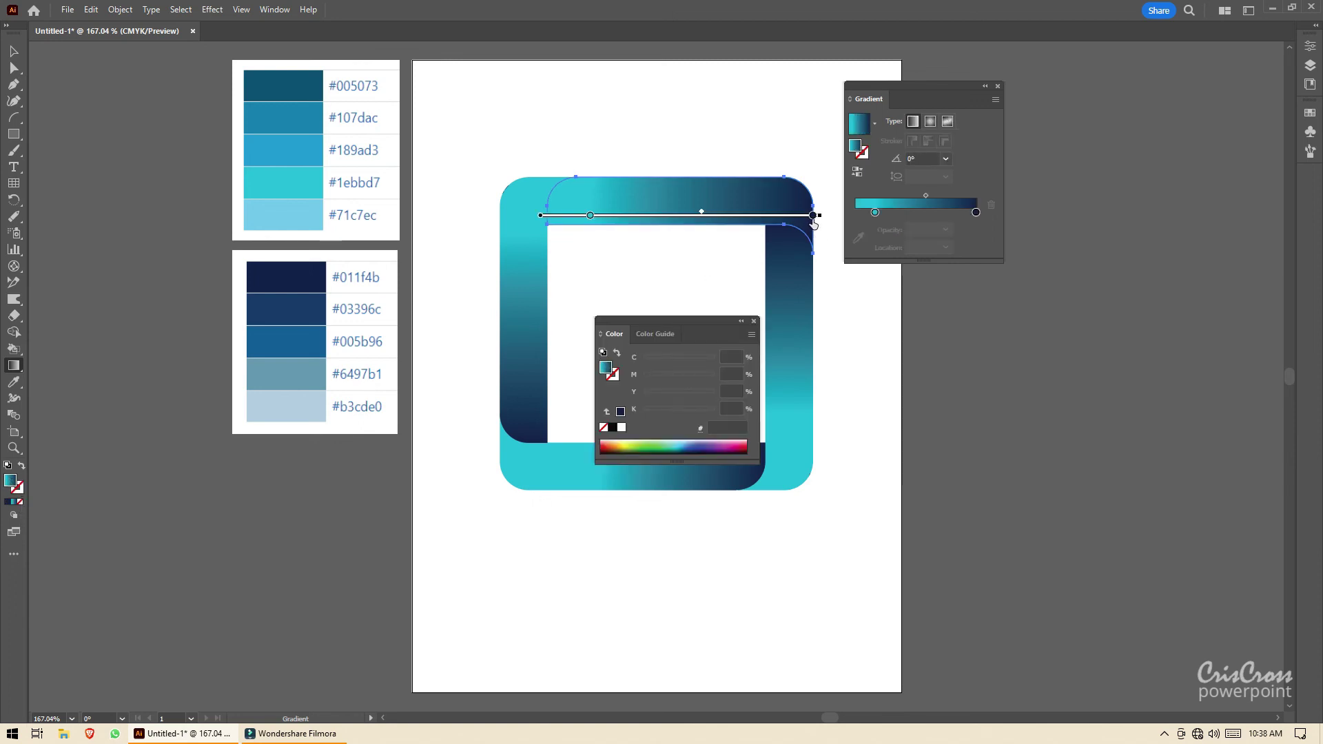
pyautogui.moveTo(813, 215)
pyautogui.mouseDown()
pyautogui.moveTo(625, 215)
pyautogui.moveTo(764, 216)
pyautogui.mouseUp()
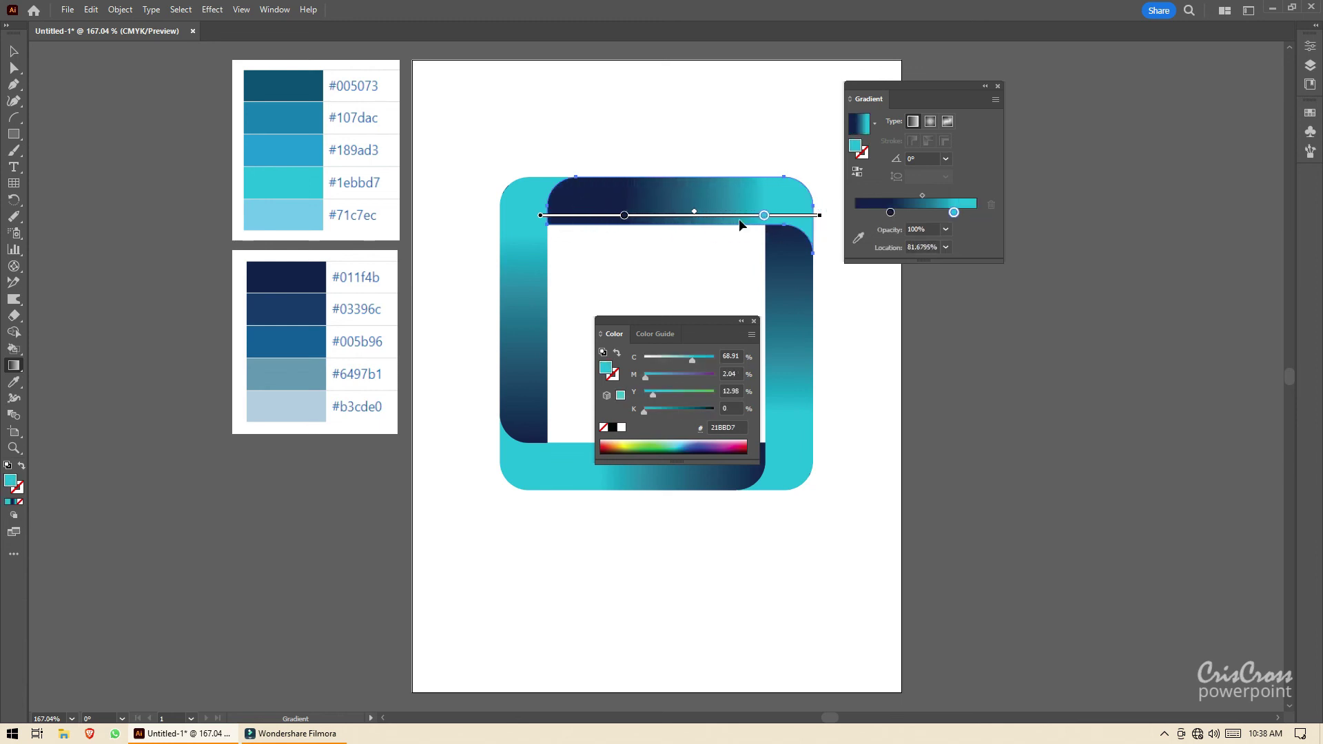
pyautogui.moveTo(623, 216); pyautogui.dragTo(547, 215)
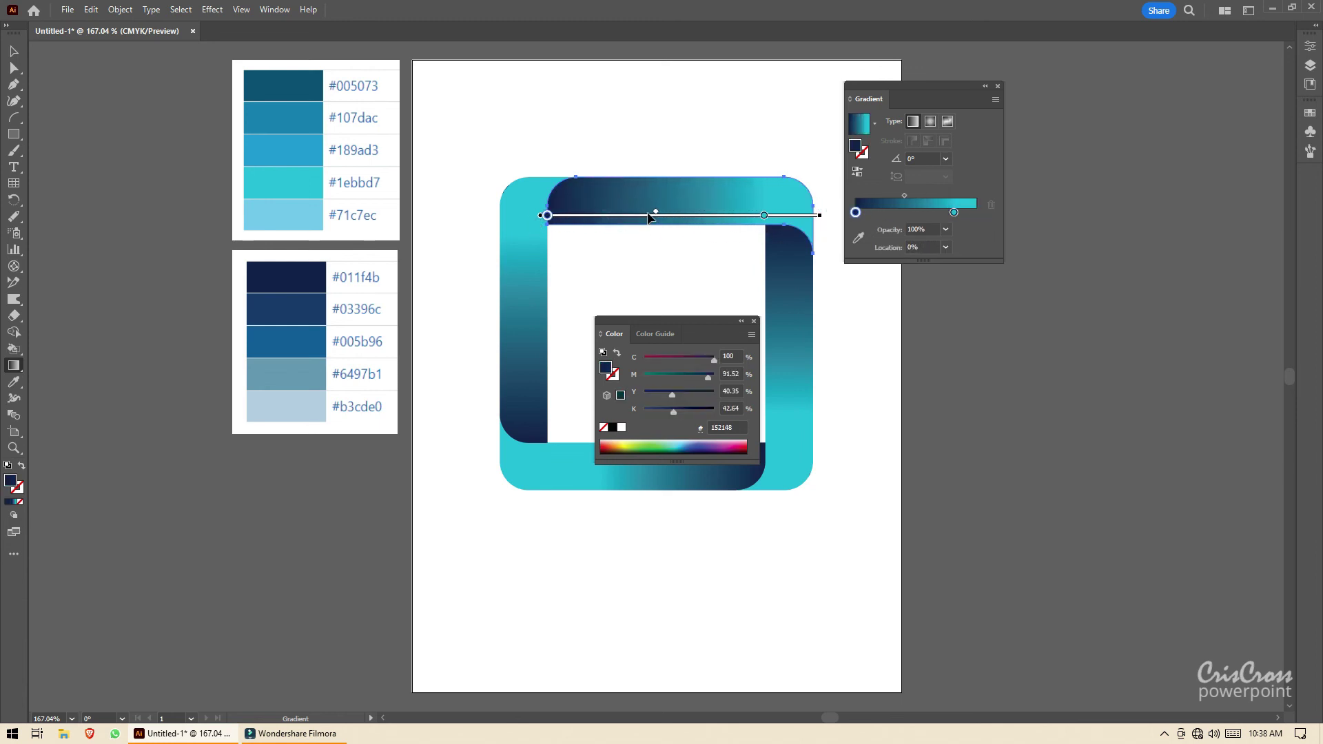
pyautogui.moveTo(765, 220); pyautogui.dragTo(740, 215)
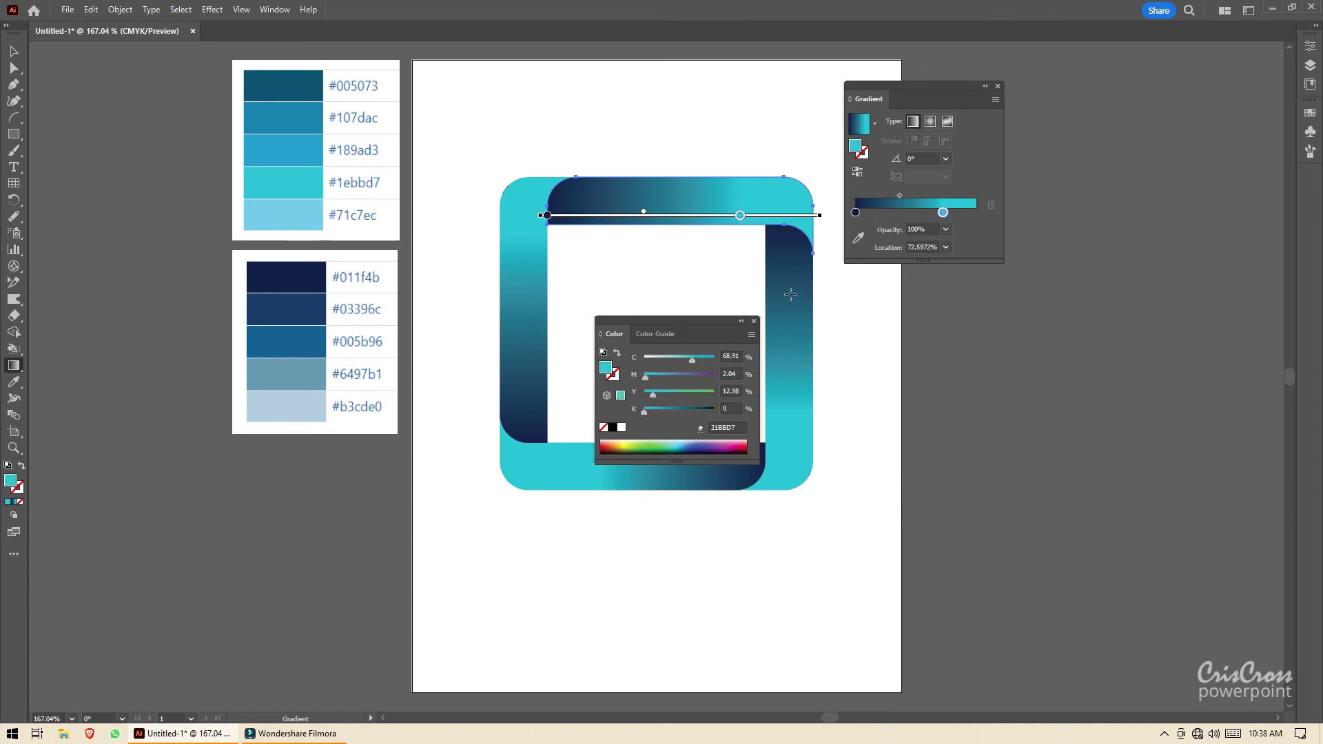
# - Close the colour and gradient panels and deselect the top strip
pyautogui.click(754, 321)
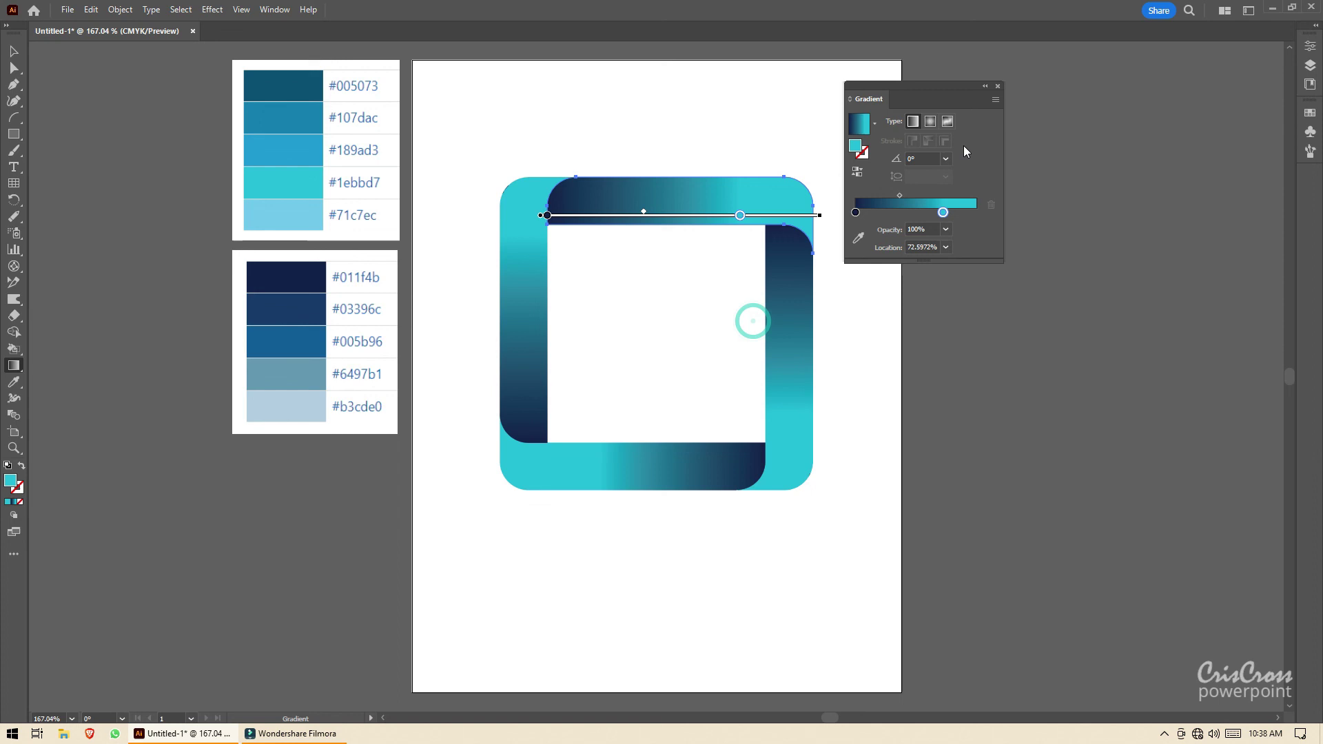
pyautogui.click(998, 86)
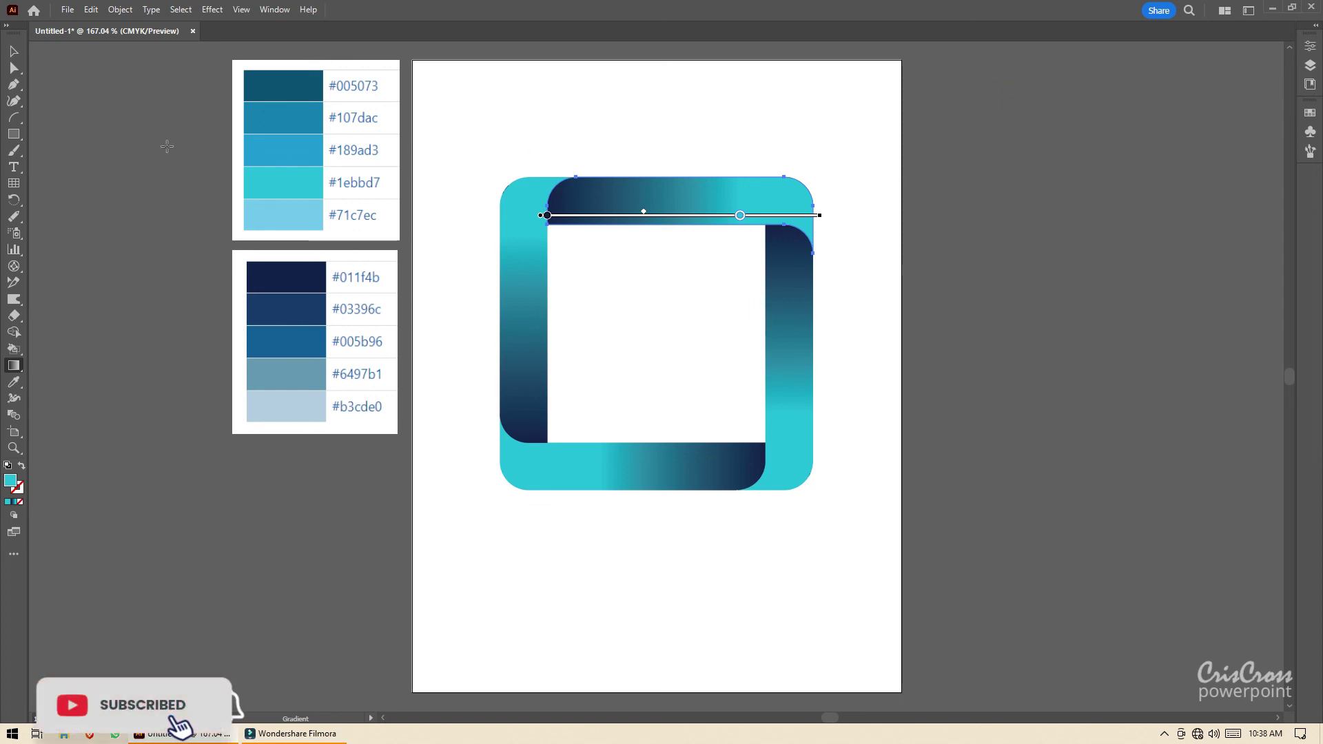
pyautogui.click(16, 50)
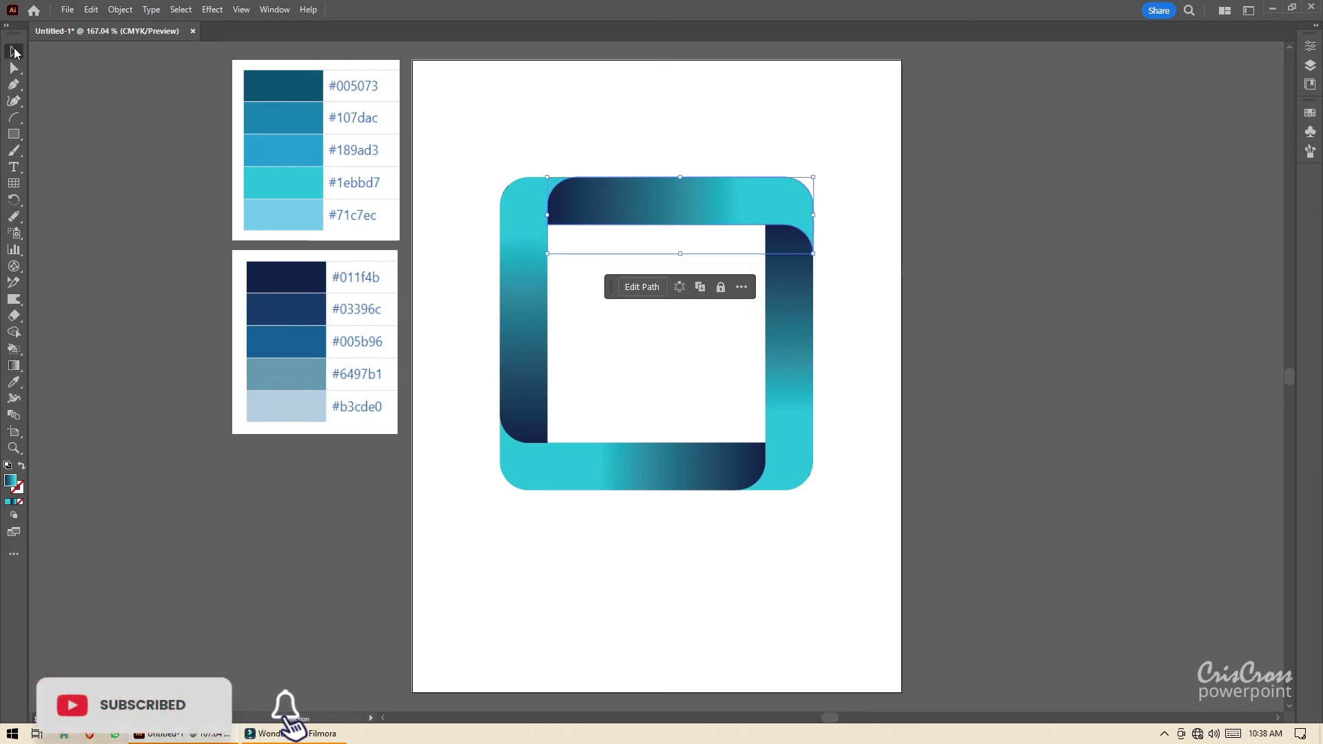
pyautogui.click(580, 139)
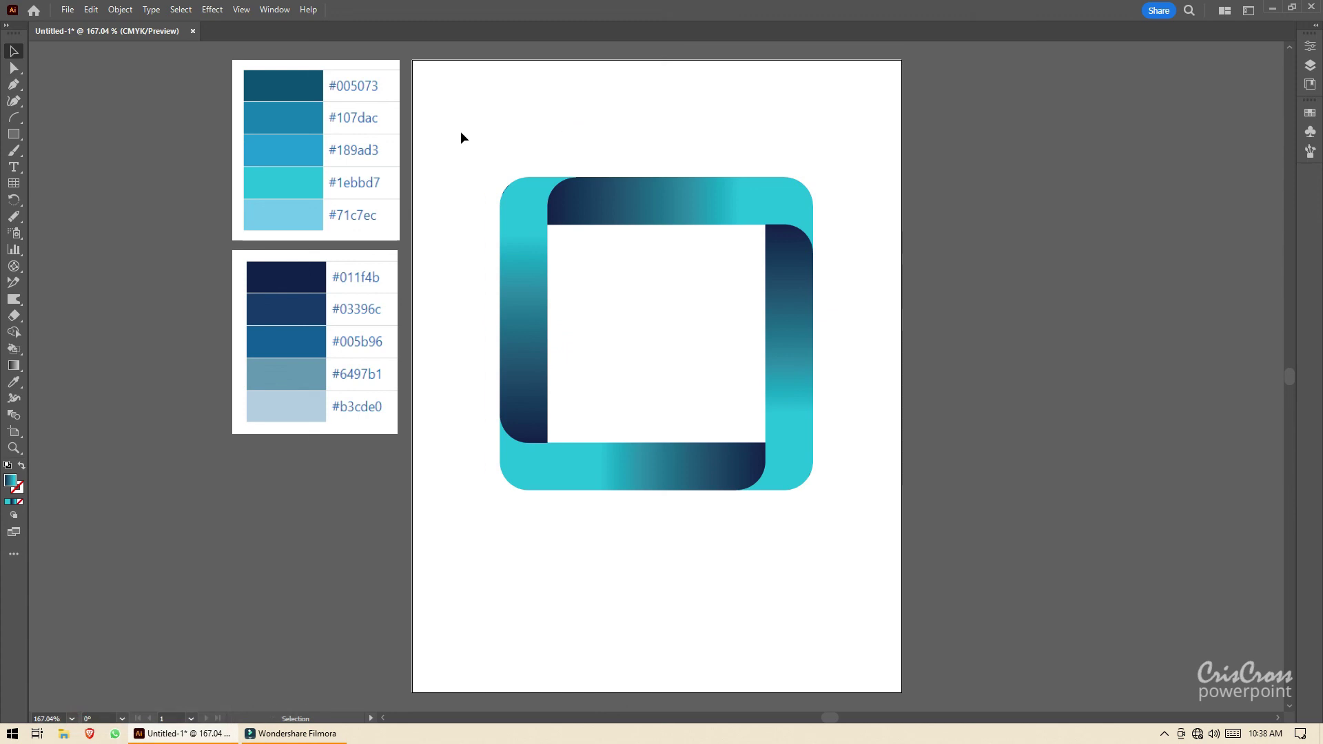
# - Select all four gradient strips and group them with Object > Group
pyautogui.moveTo(461, 130)
pyautogui.mouseDown()
pyautogui.moveTo(721, 438)
pyautogui.moveTo(841, 544)
pyautogui.mouseUp()
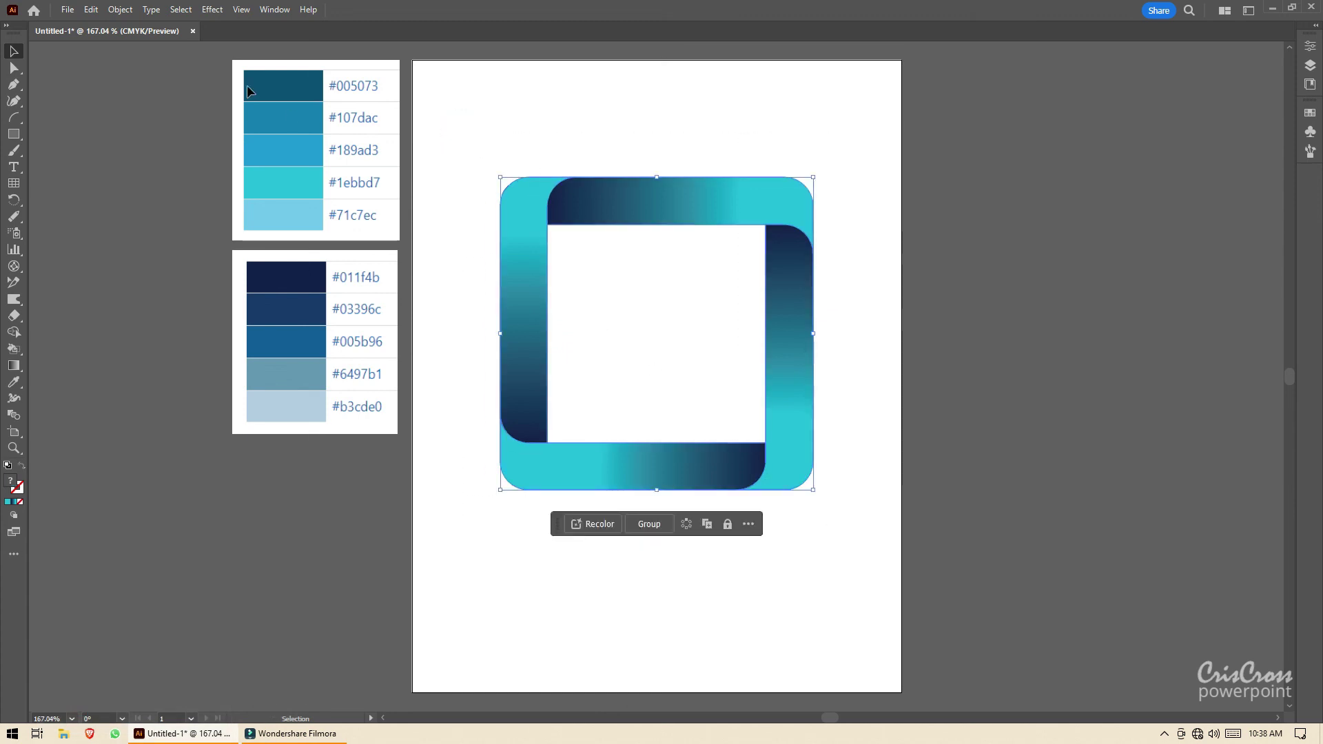
pyautogui.click(109, 12)
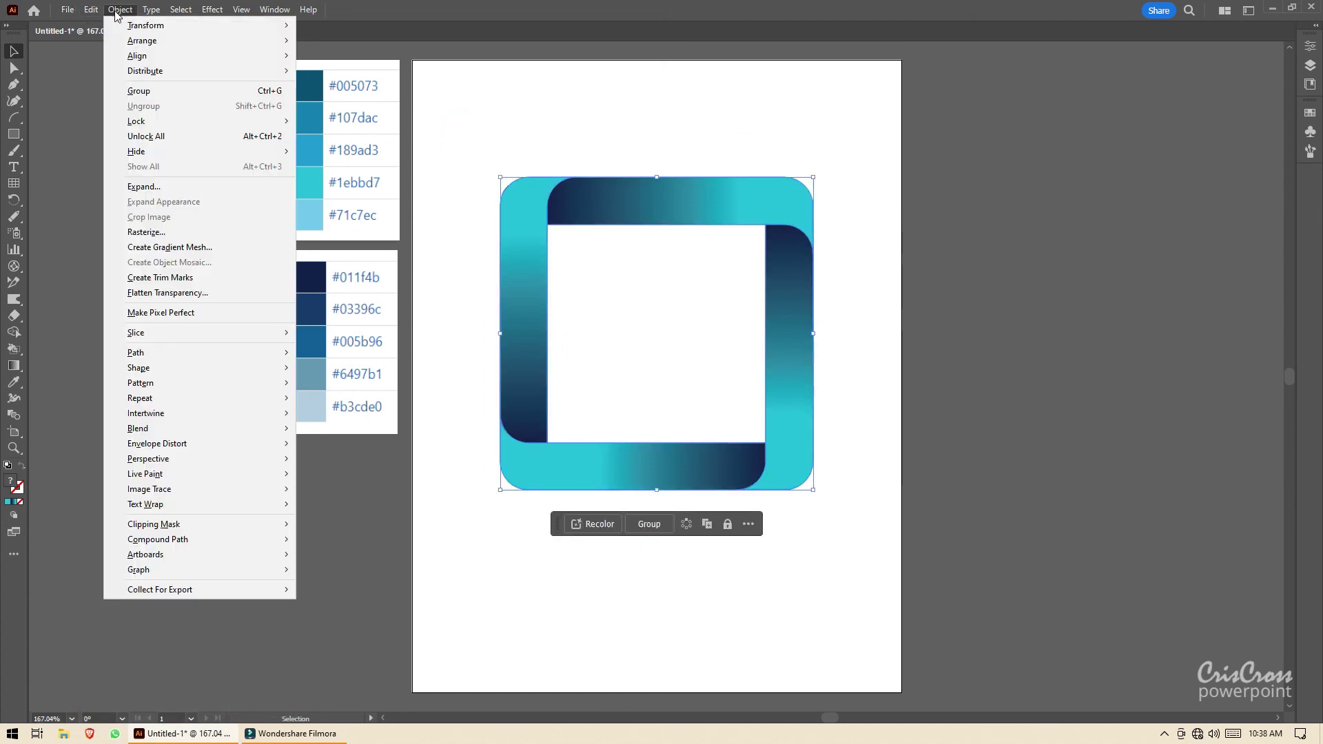
pyautogui.click(138, 88)
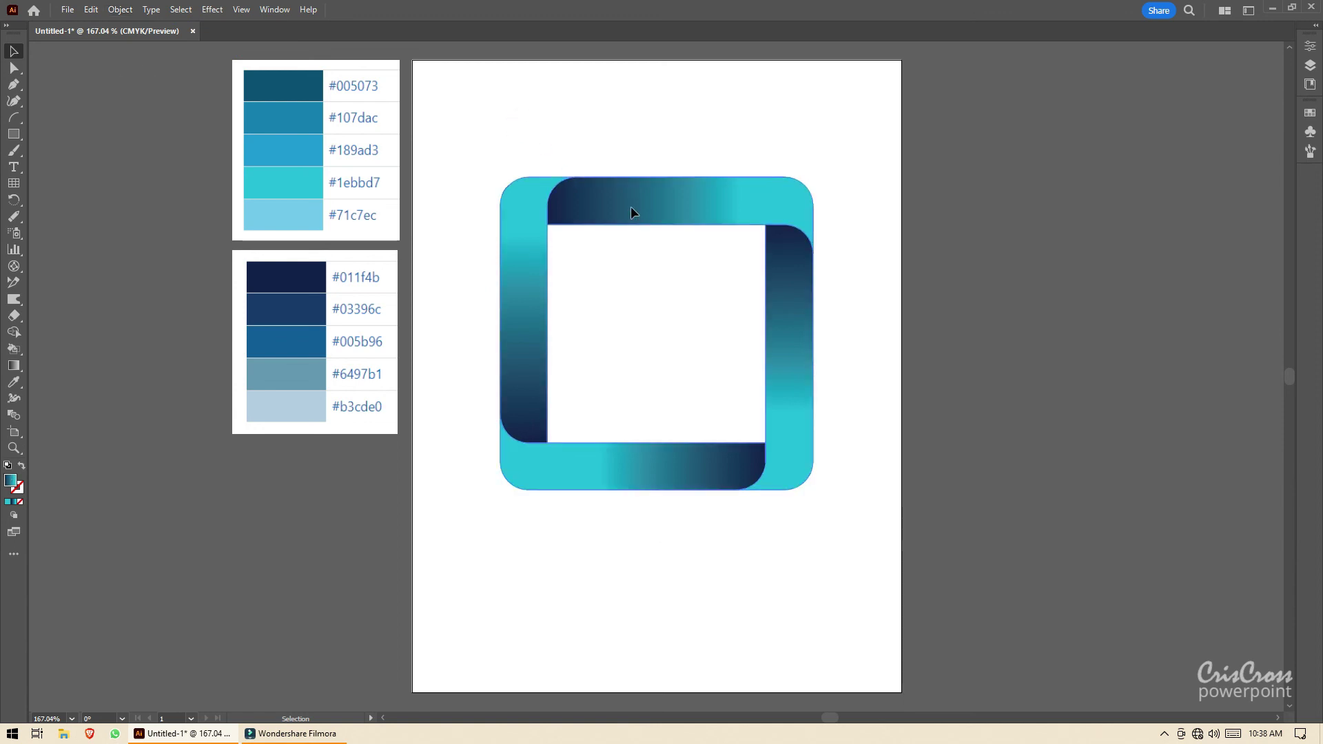
# - Move the grouped frame up-left, enlarge it by its corner, adjust its position and deselect
pyautogui.moveTo(631, 205); pyautogui.dragTo(574, 165)
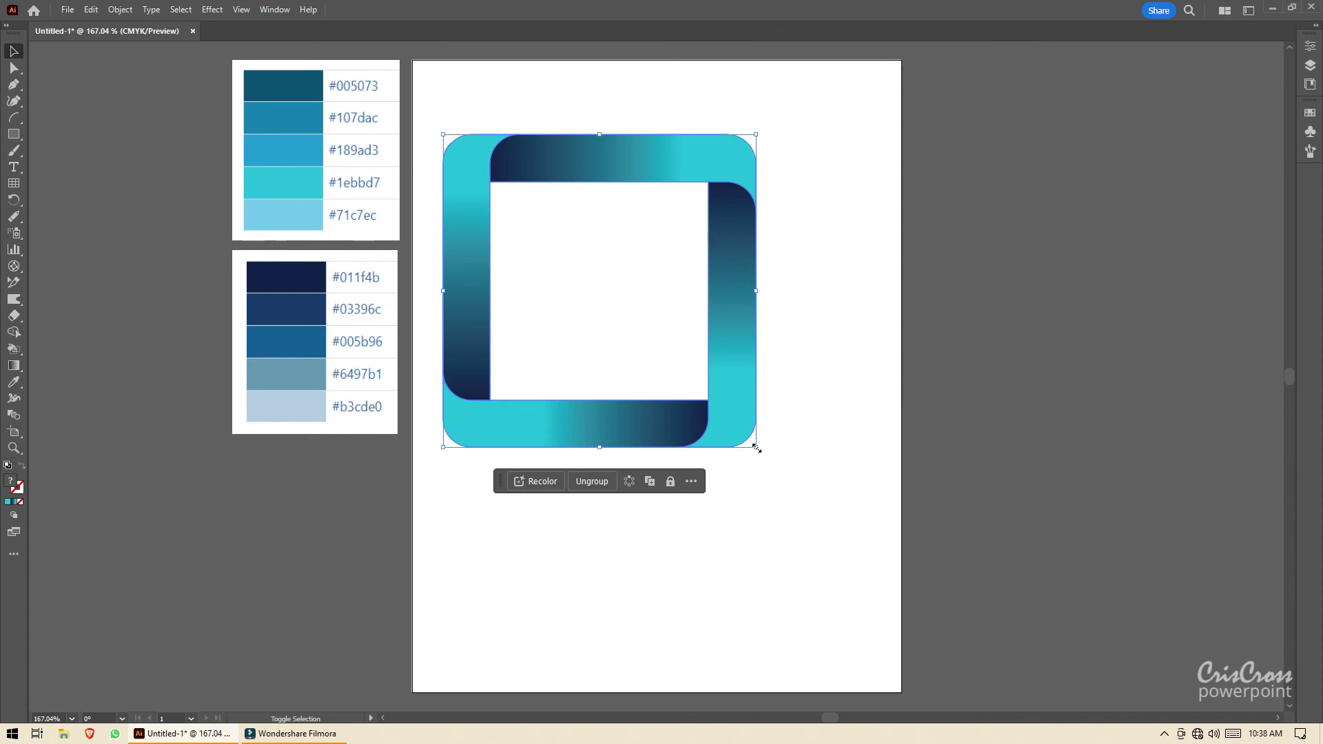
pyautogui.moveTo(755, 448); pyautogui.dragTo(840, 531)
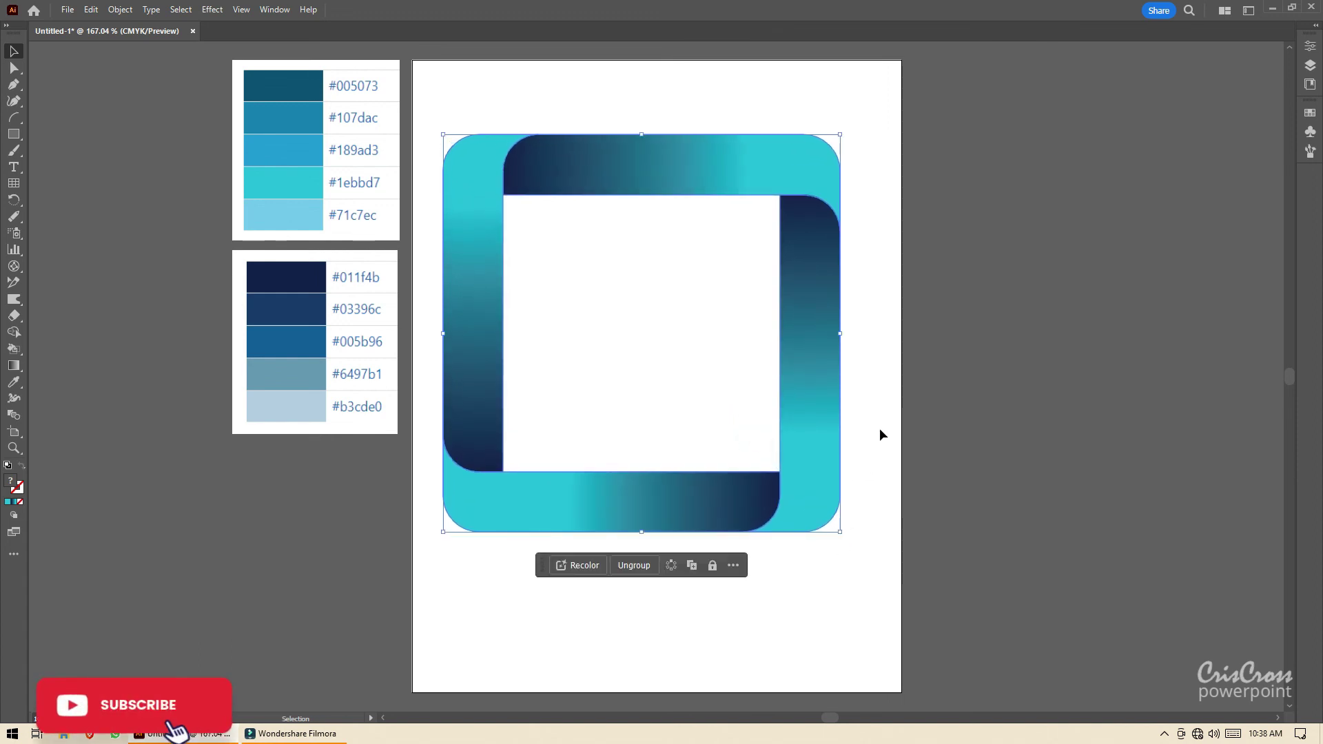
pyautogui.moveTo(670, 493); pyautogui.dragTo(685, 503)
pyautogui.click(925, 383)
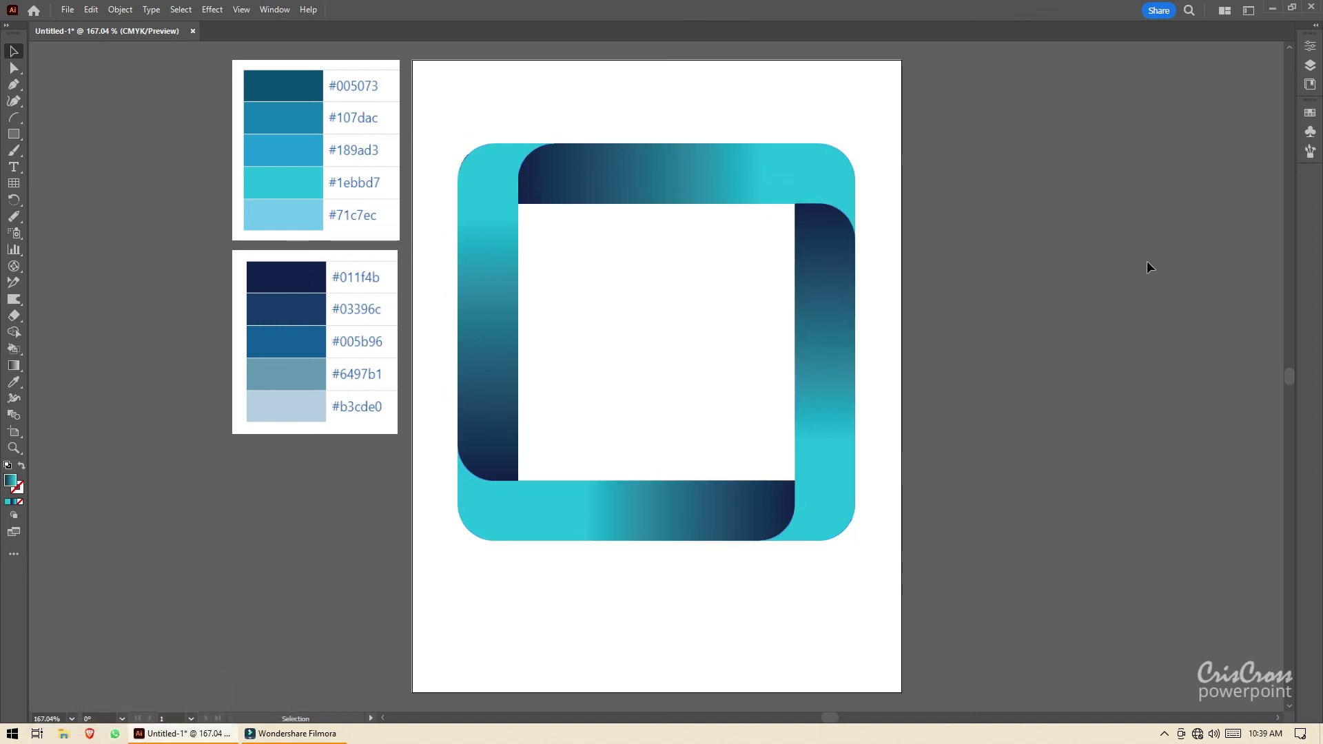
# - Delete the leftover white Rectangle layer in the Layers panel, then collapse the panel
pyautogui.click(1310, 65)
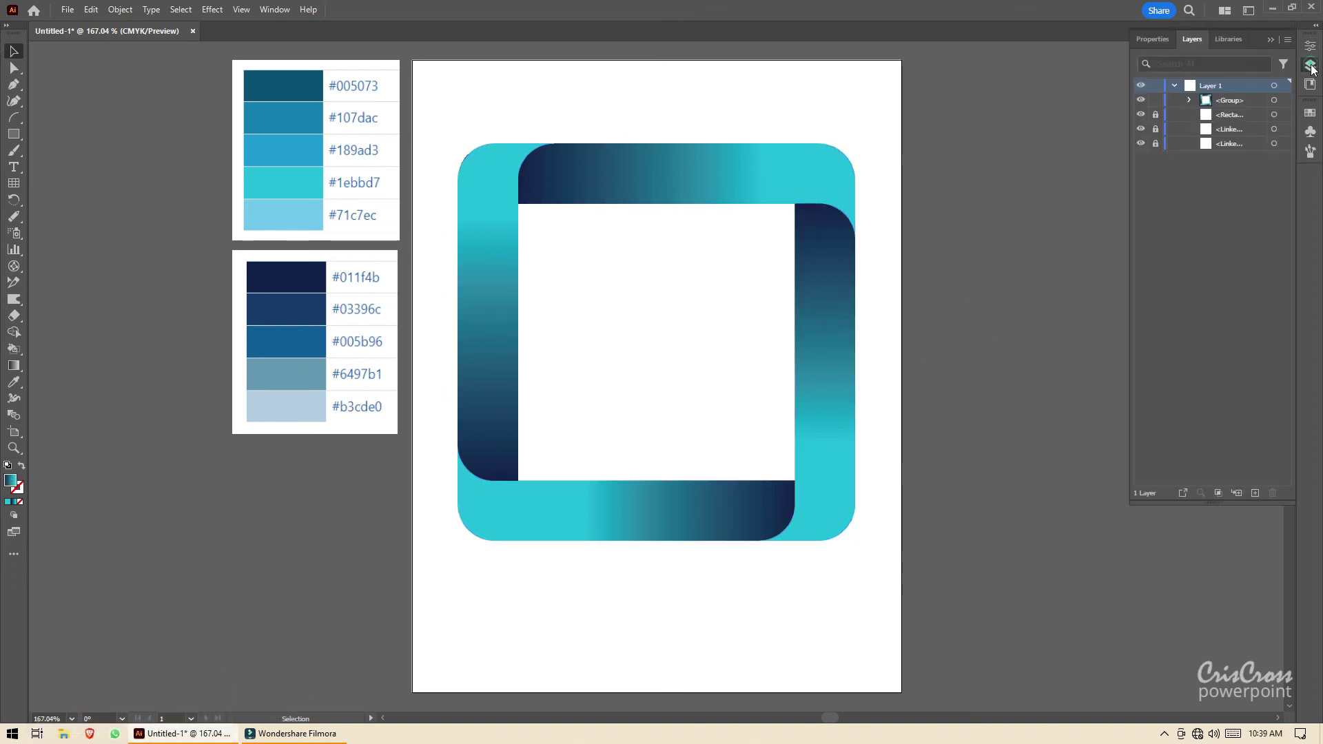
pyautogui.click(1210, 115)
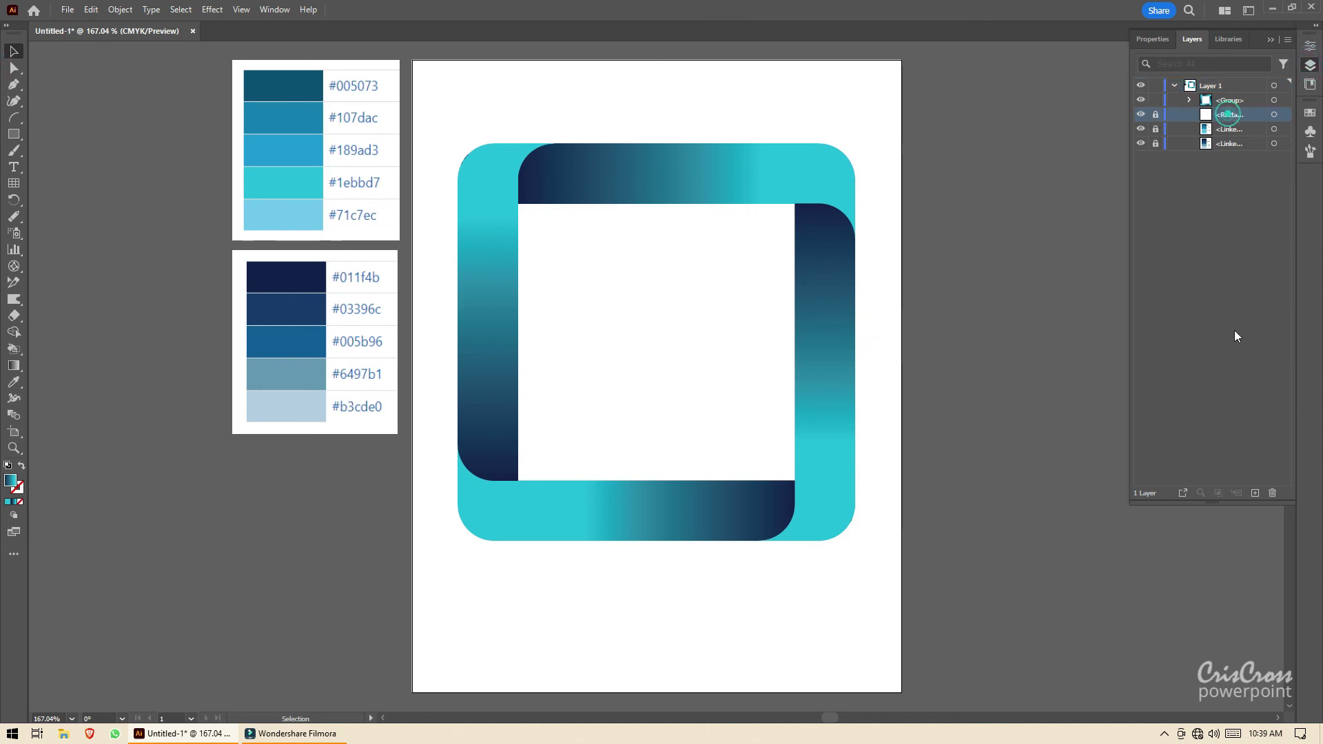
pyautogui.click(1273, 492)
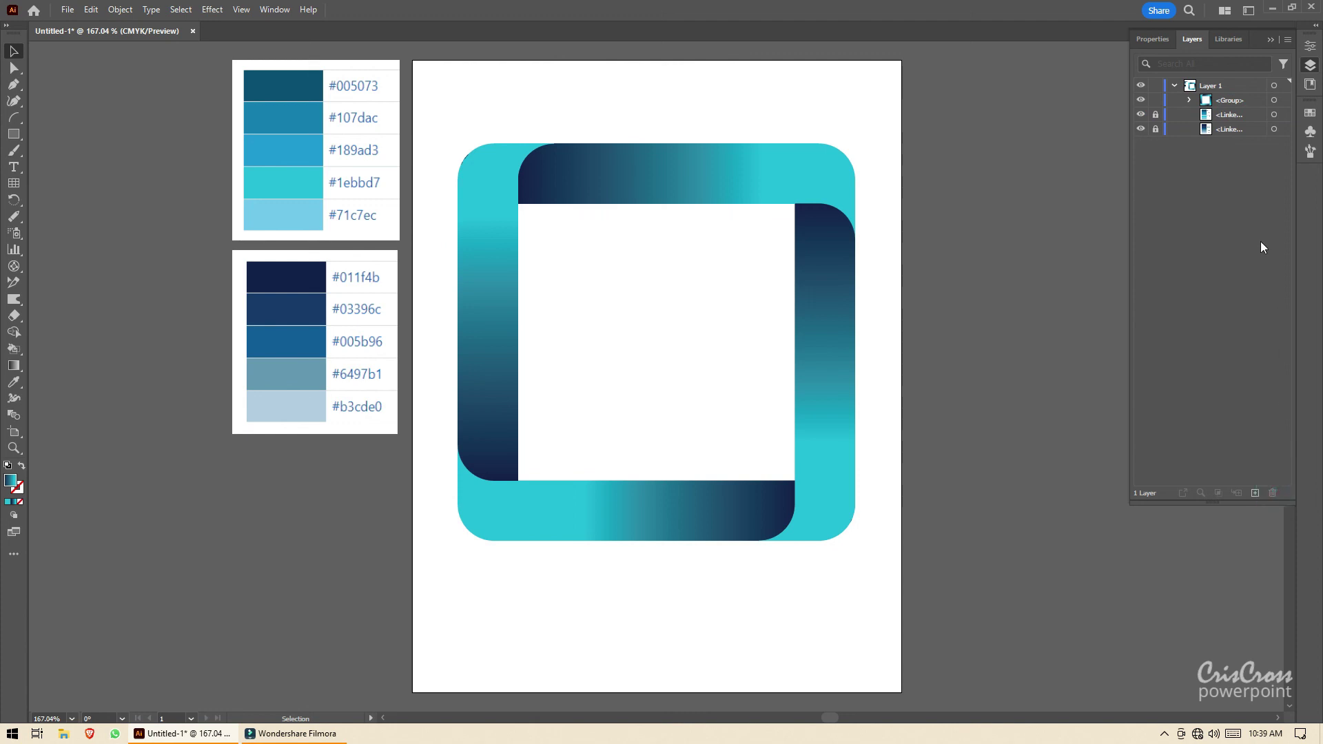
pyautogui.click(1311, 66)
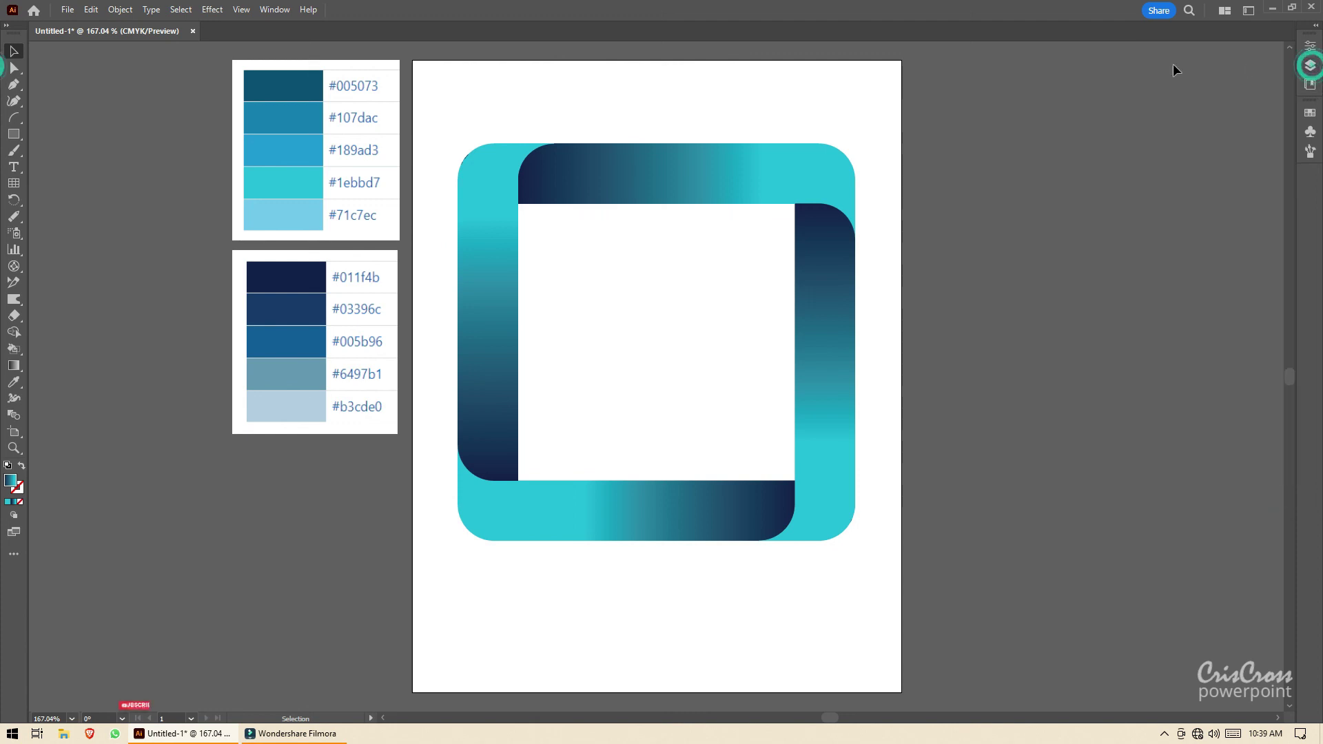